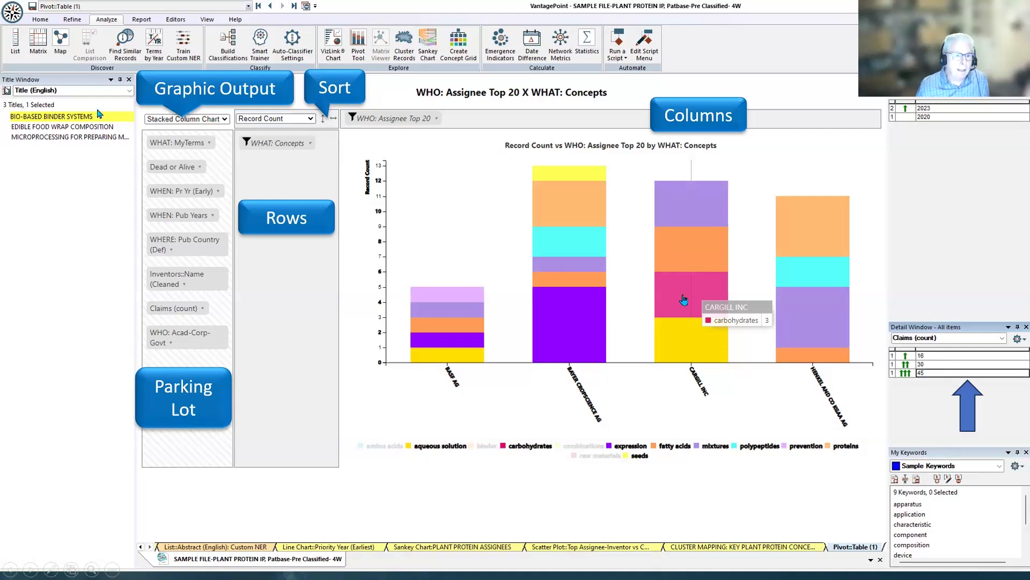
Switch to VantagePoint and filter the summary sheet's fields by "wh"
{"action": "left_click", "coordinate": [100, 226]}
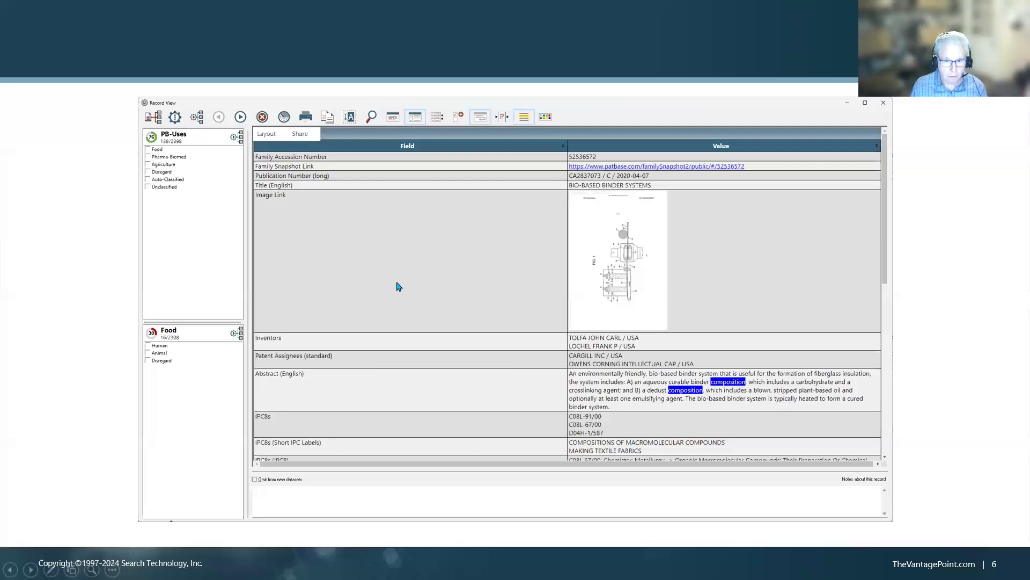
{"action": "key", "text": "alt+Tab"}
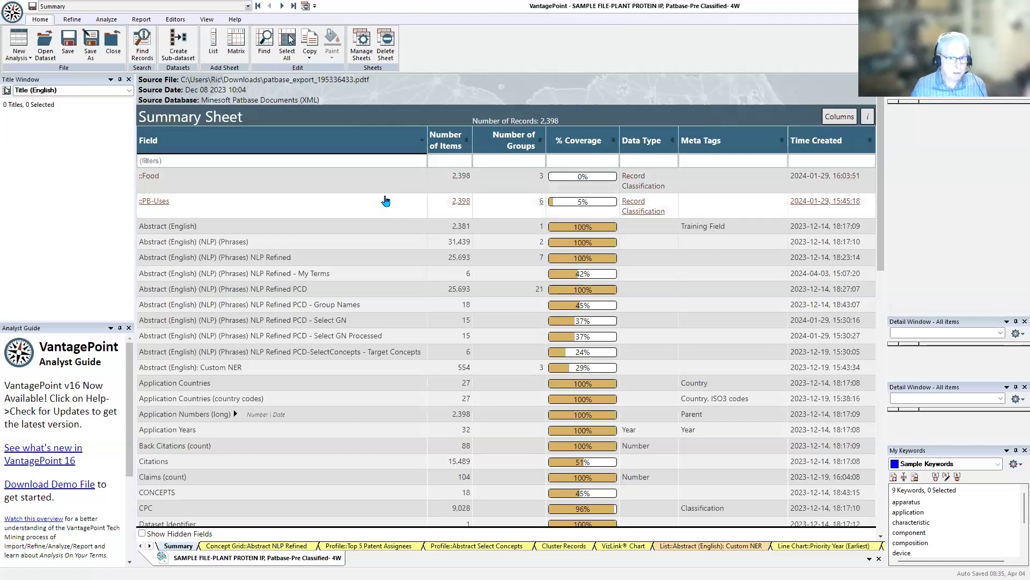
{"action": "left_click", "coordinate": [386, 160]}
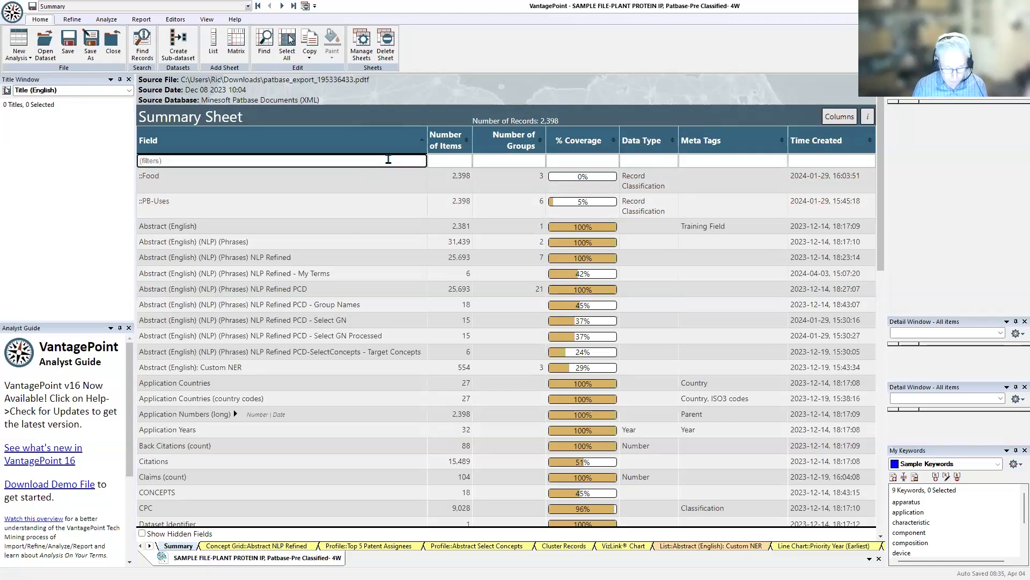
{"action": "type", "text": "wh"}
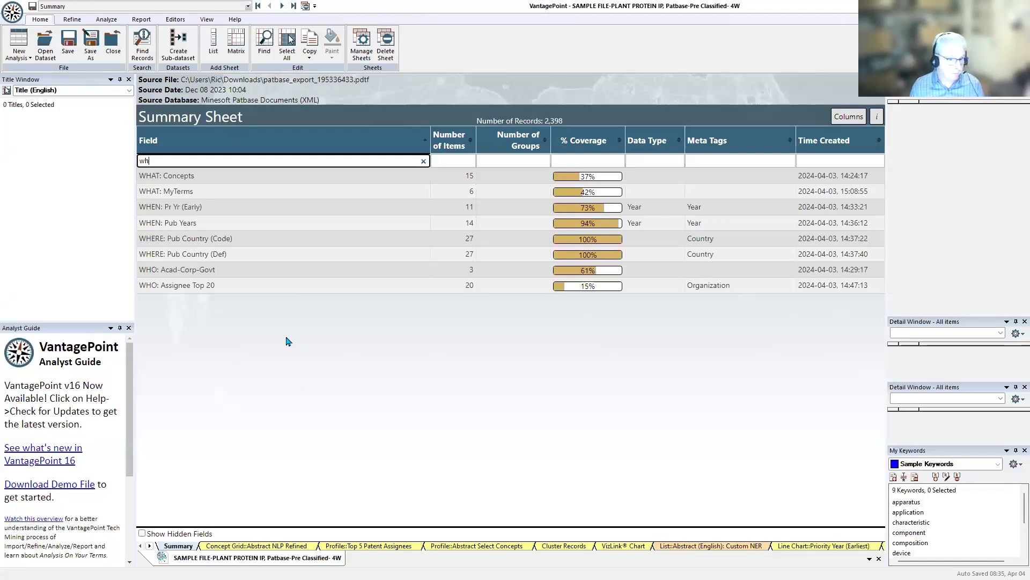
View the field history of WHO: Assignee Top 20, then close it
{"action": "right_click", "coordinate": [173, 285]}
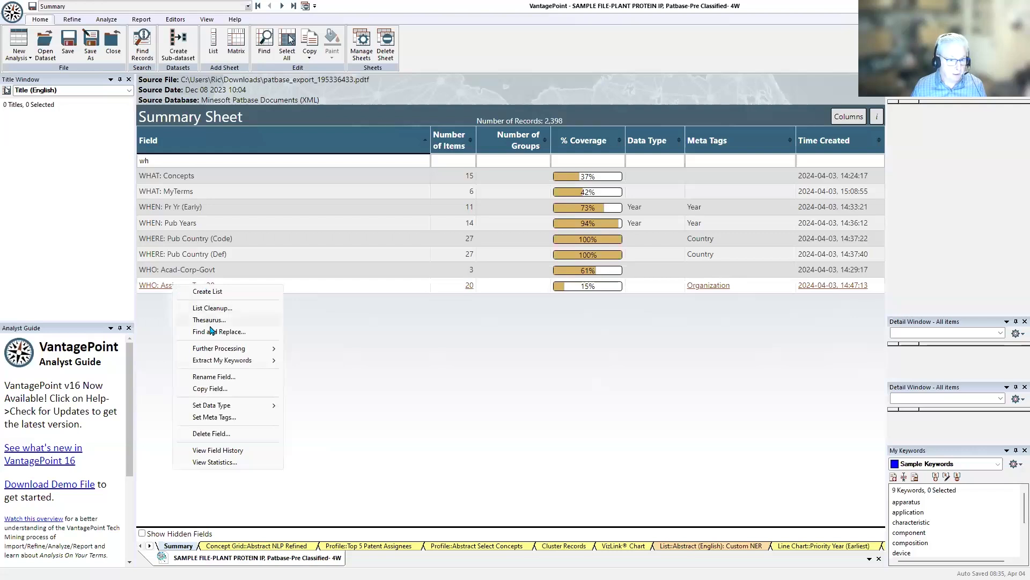
{"action": "left_click", "coordinate": [204, 454]}
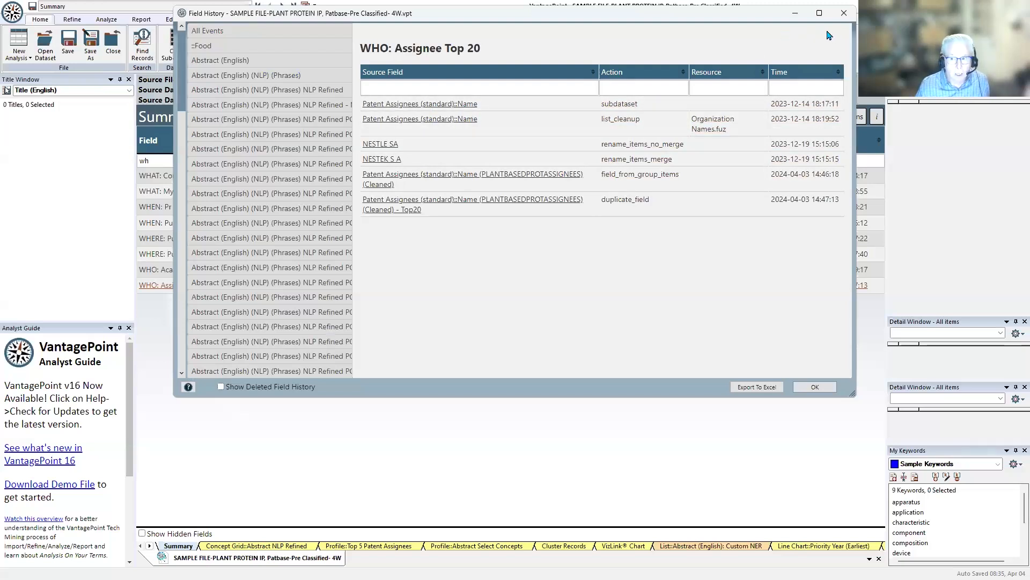
{"action": "left_click", "coordinate": [844, 14]}
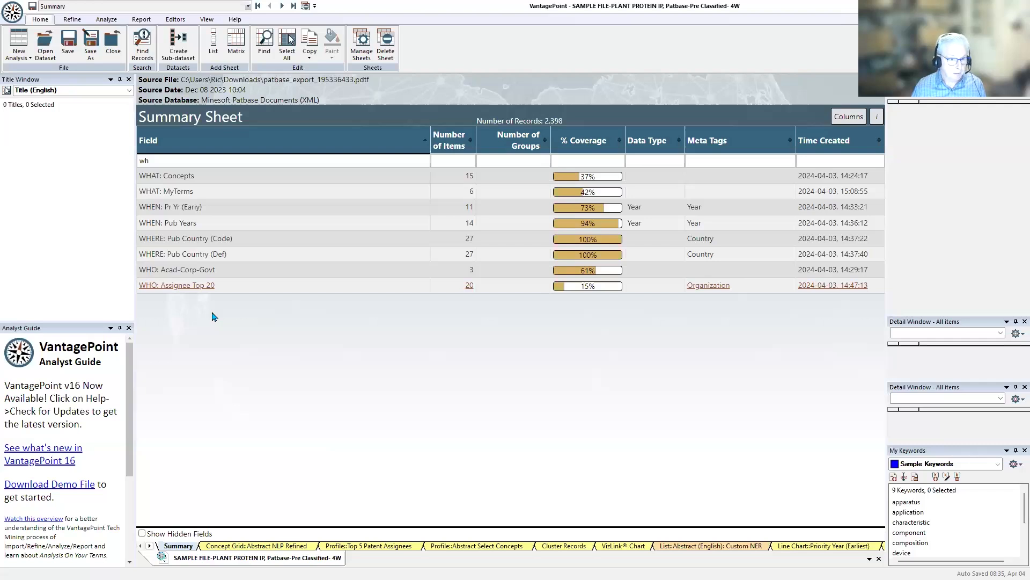
Replace the summary sheet's field filter with "dead"
{"action": "left_click", "coordinate": [424, 161]}
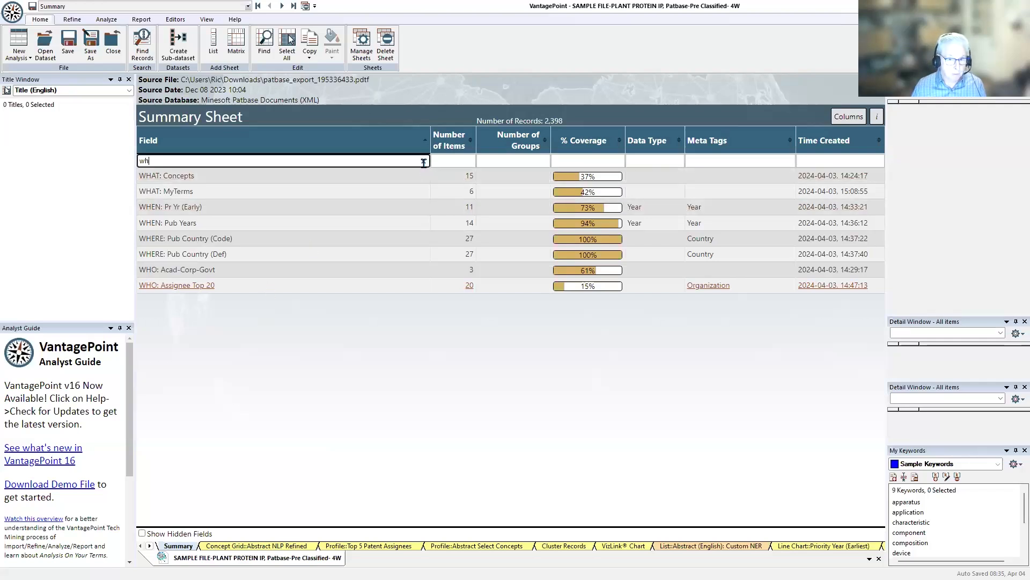
{"action": "key", "text": "BackSpace"}
{"action": "key", "text": "BackSpace"}
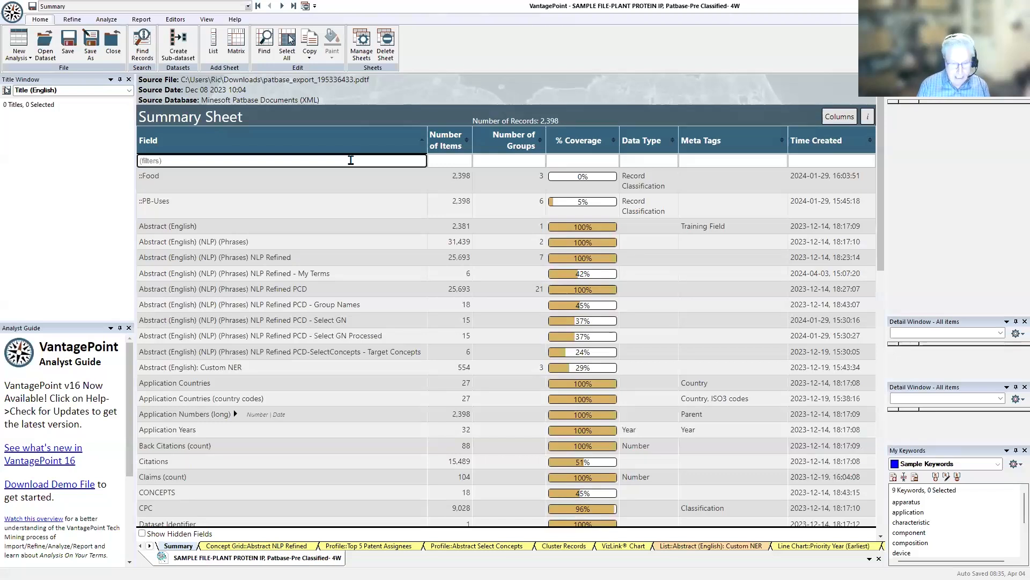
{"action": "type", "text": "dead"}
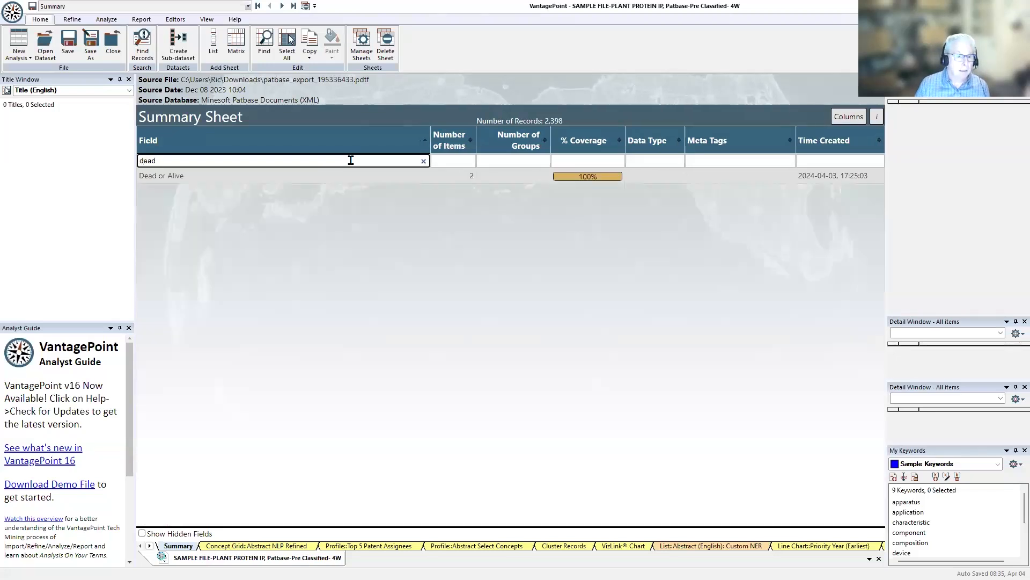
Copy the Dead or Alive field under the name "Legal Status: Dead or Alive", without copying groups
{"action": "right_click", "coordinate": [160, 179]}
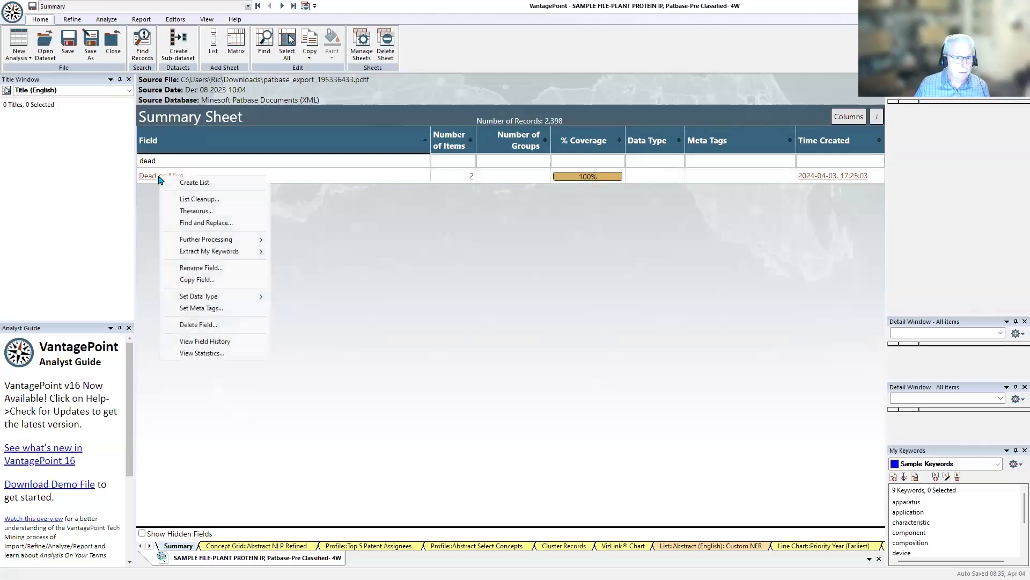
{"action": "left_click", "coordinate": [198, 279]}
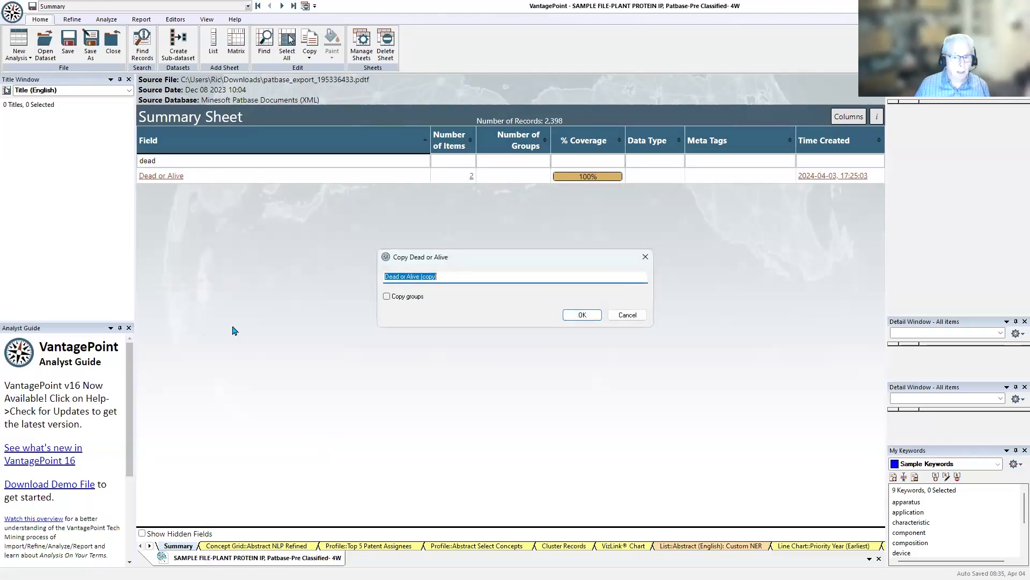
{"action": "left_click", "coordinate": [439, 275]}
{"action": "key", "text": "BackSpace"}
{"action": "key", "text": "BackSpace"}
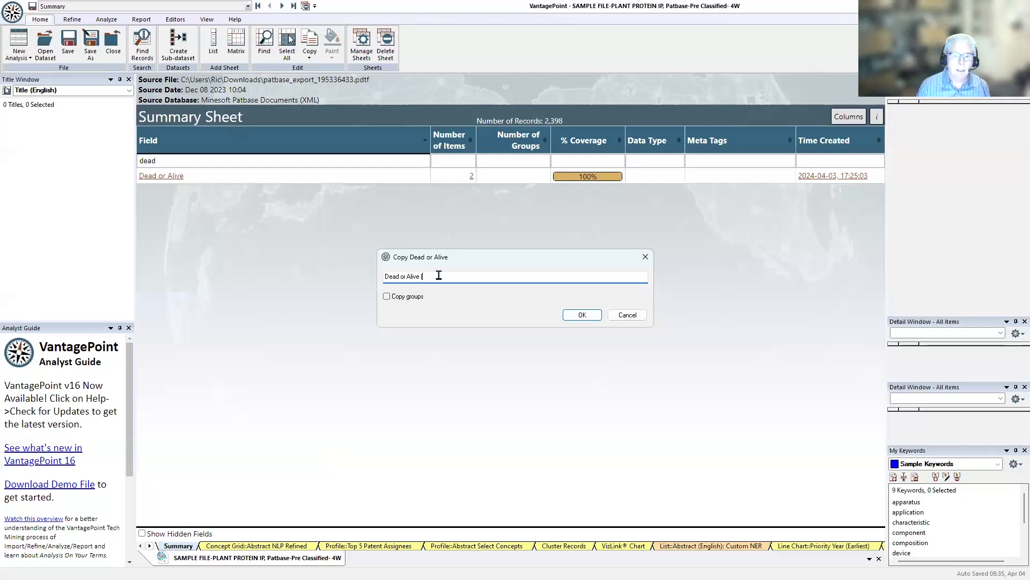
{"action": "key", "text": "BackSpace"}
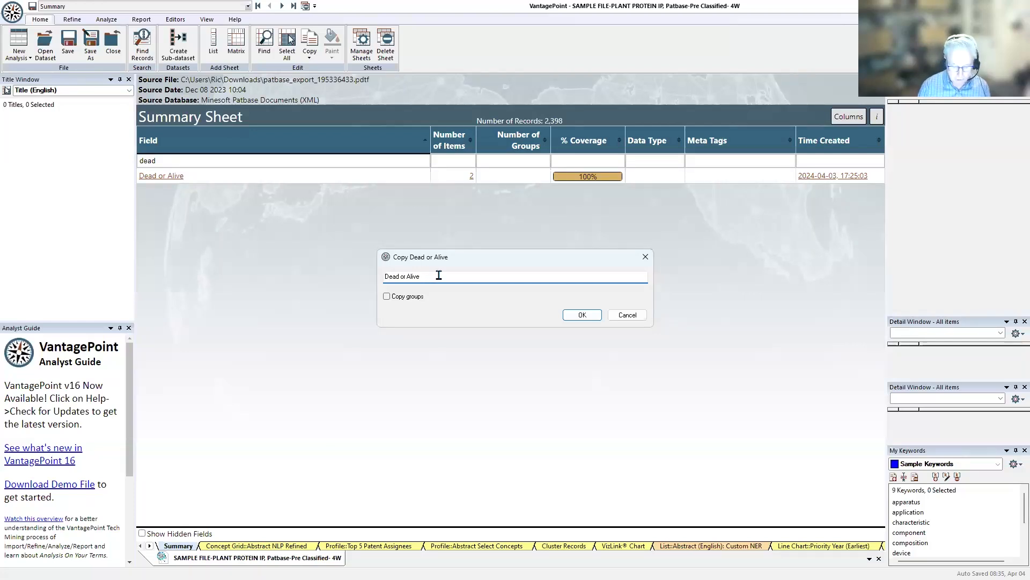
{"action": "type", "text": "Legal St"}
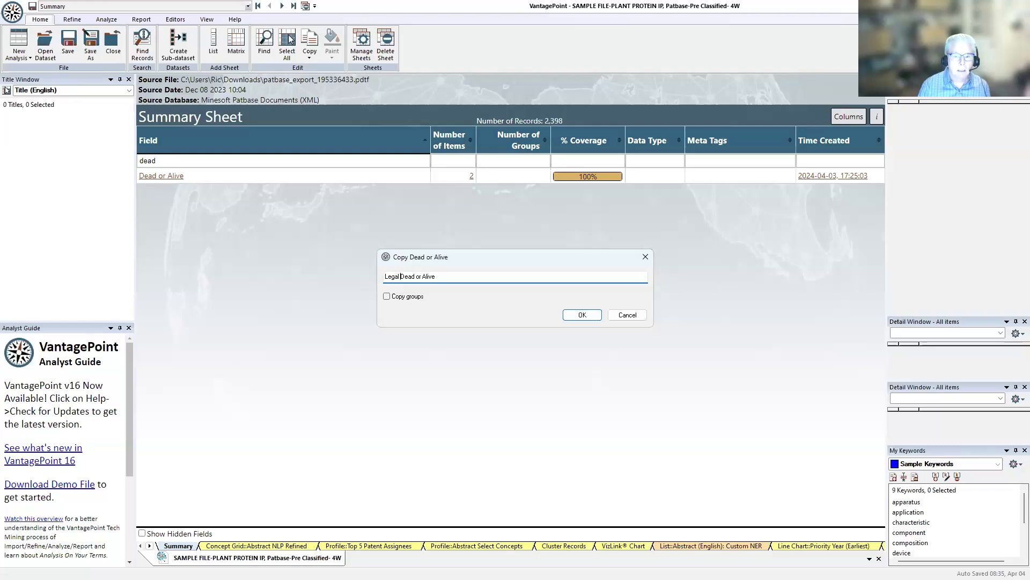
{"action": "type", "text": "atus:"}
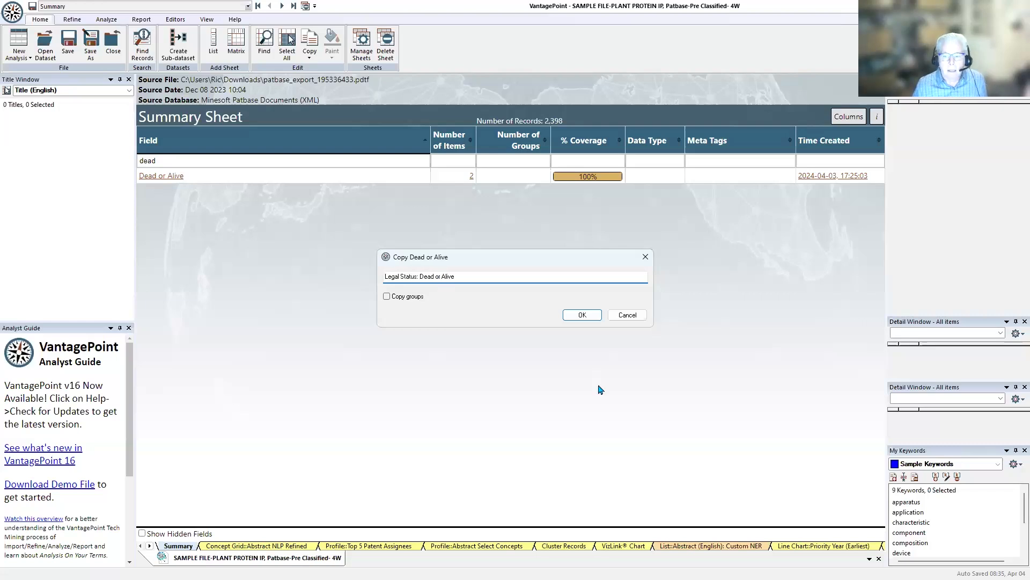
{"action": "left_click", "coordinate": [577, 316]}
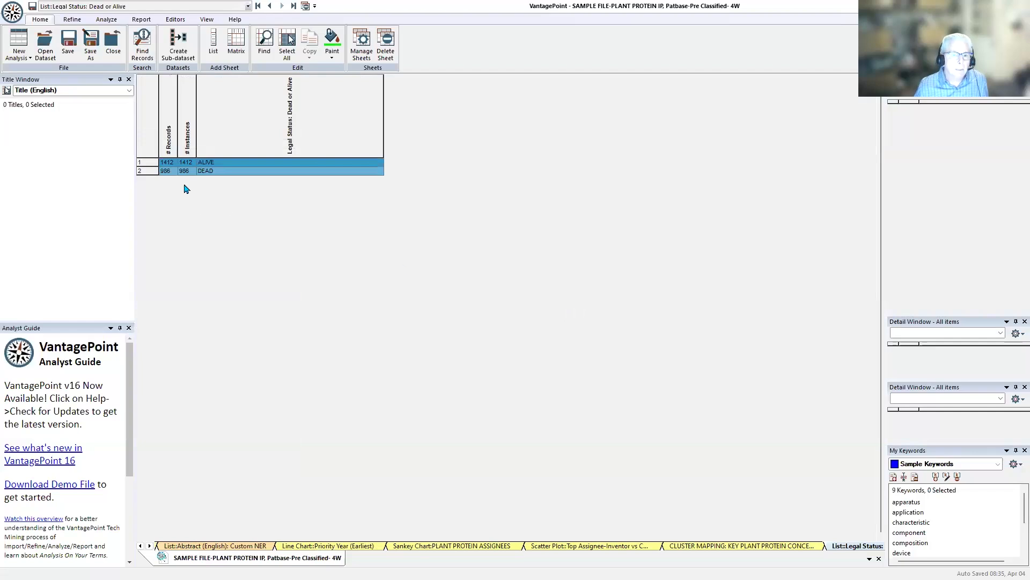
Return to the summary sheet and clear its field filter
{"action": "left_click", "coordinate": [305, 7]}
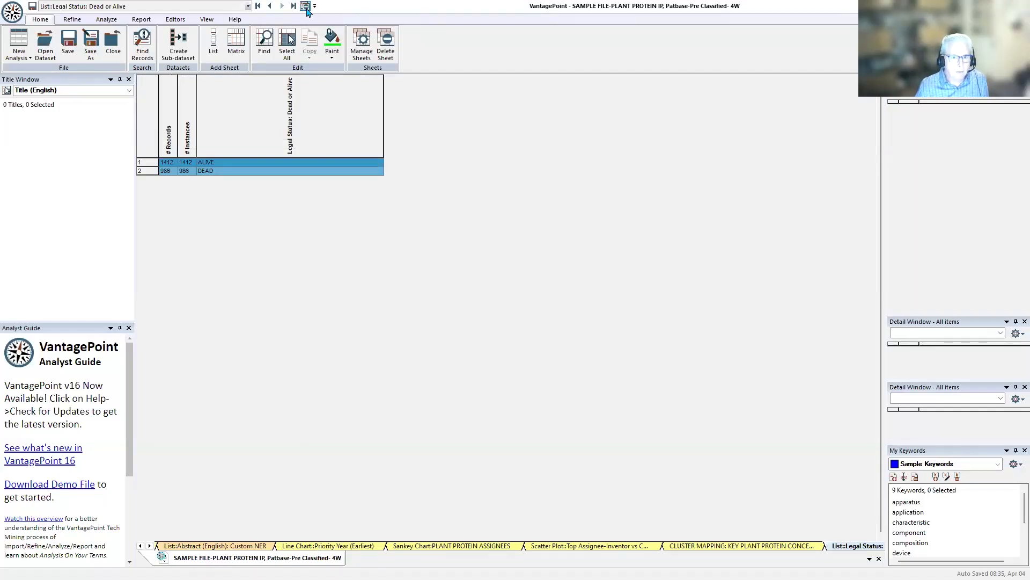
{"action": "left_click", "coordinate": [258, 6]}
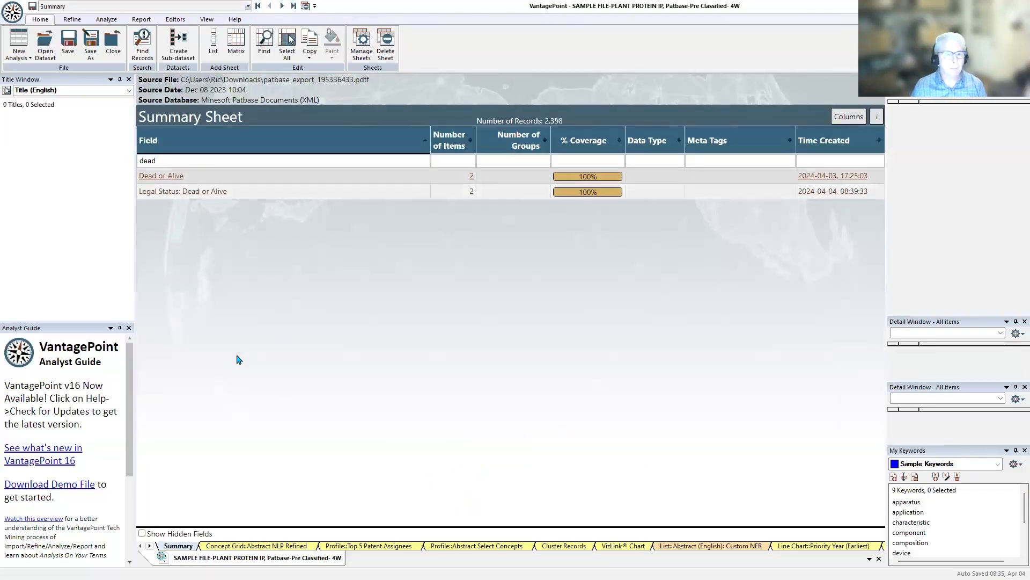
{"action": "left_click", "coordinate": [424, 162]}
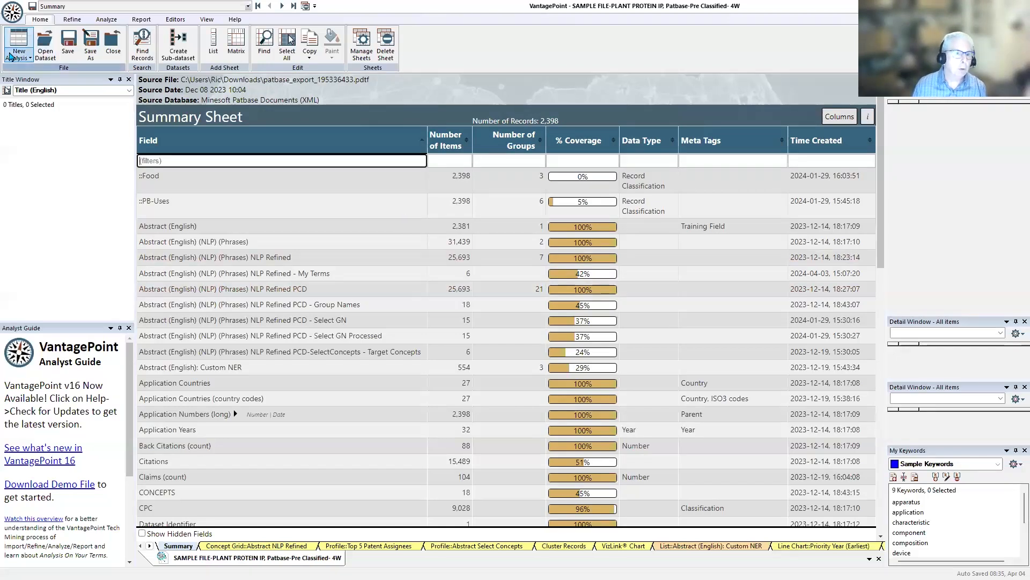
Start the Pivot Tool, maximize its field selection dialog and filter the available fields by "wh"
{"action": "left_click", "coordinate": [106, 19]}
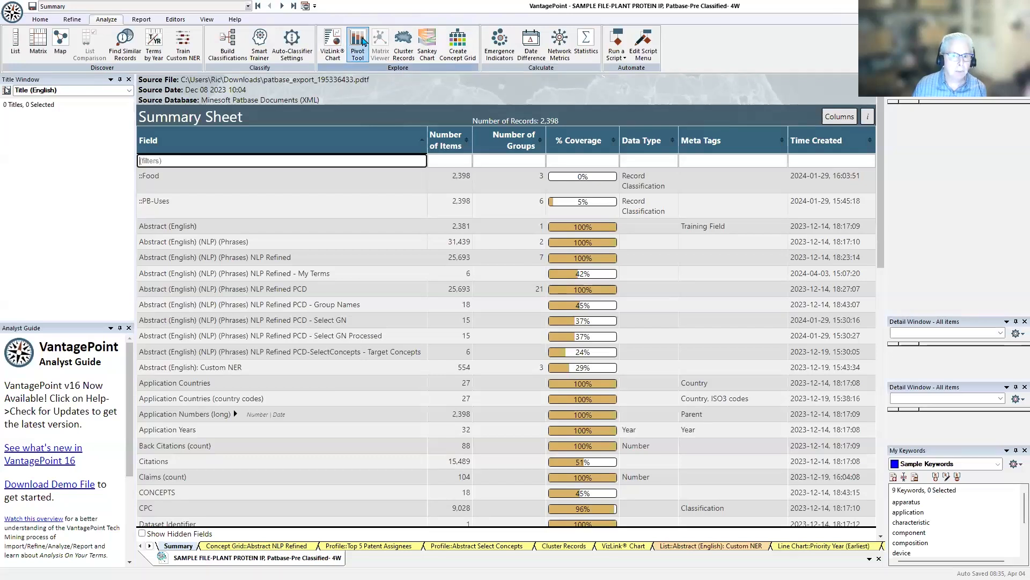
{"action": "left_click", "coordinate": [358, 47]}
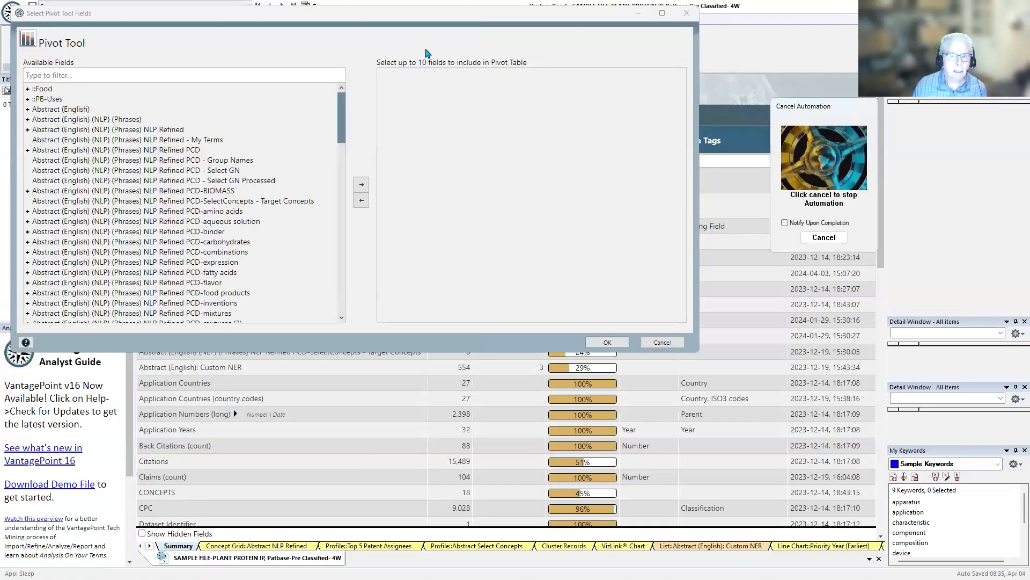
{"action": "left_click", "coordinate": [662, 13]}
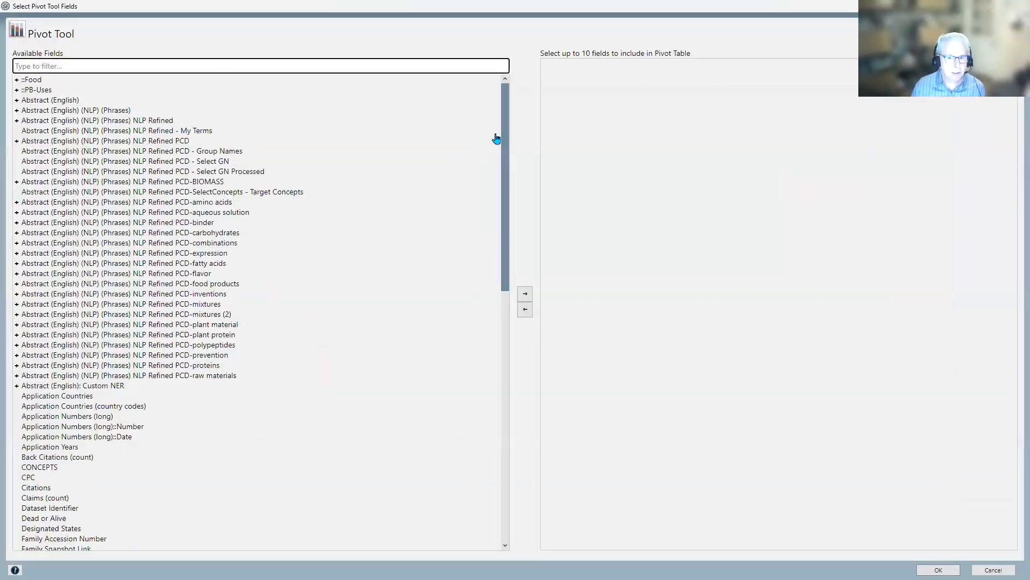
{"action": "left_click_drag", "start_coordinate": [506, 150], "coordinate": [510, 462]}
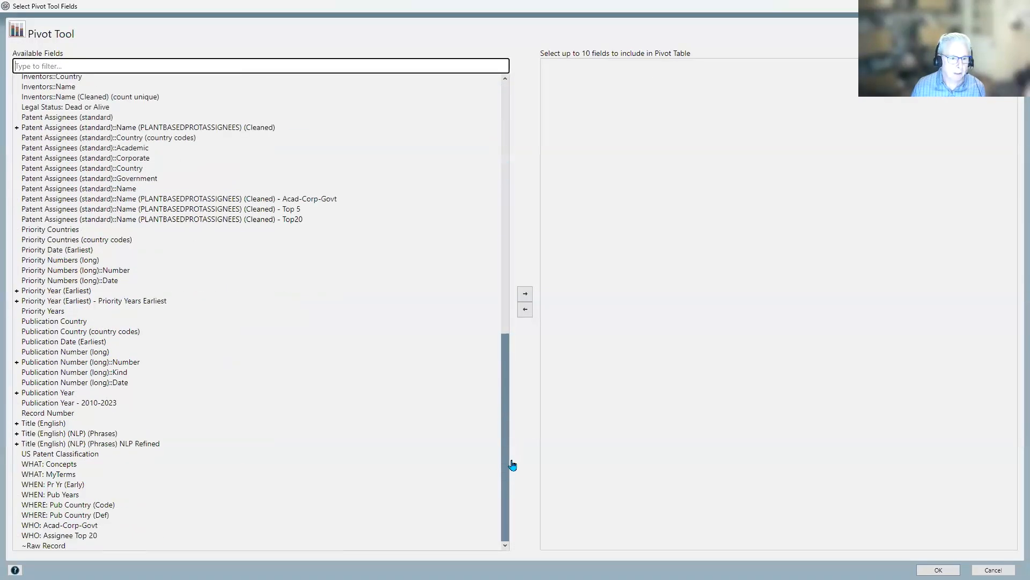
{"action": "left_click_drag", "start_coordinate": [506, 372], "coordinate": [508, 138]}
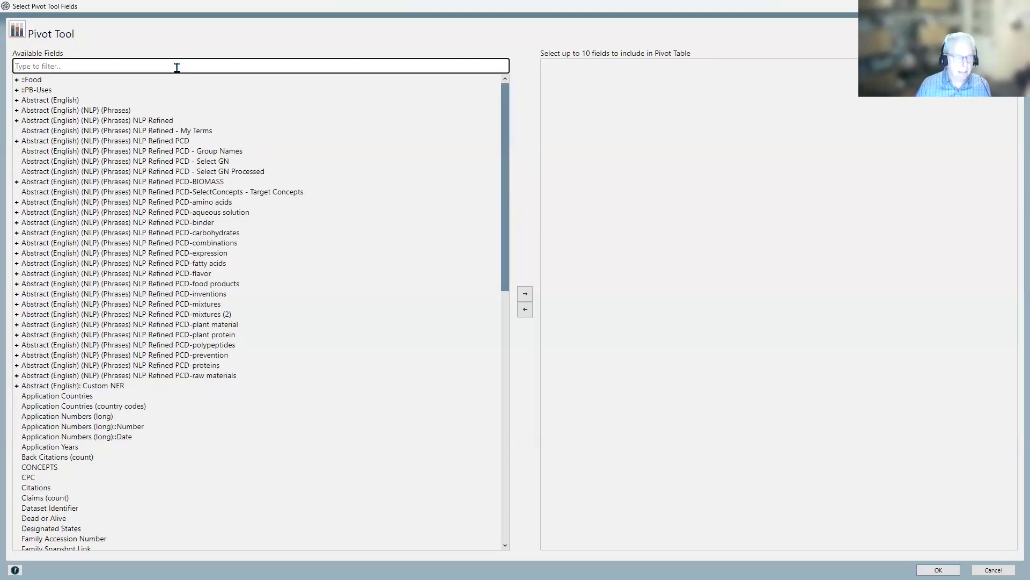
{"action": "type", "text": "wh"}
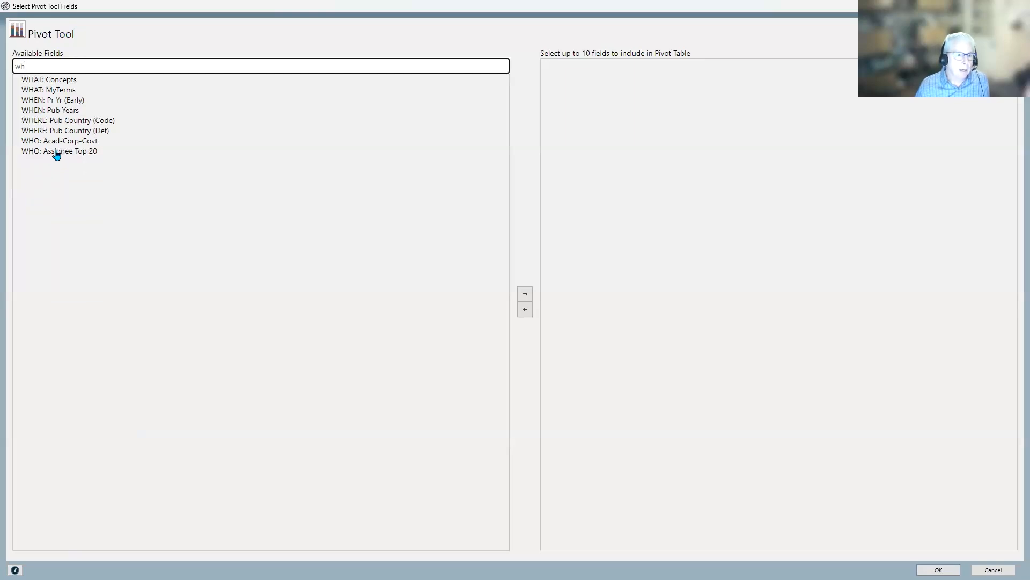
Add WHO: Assignee Top 20 as the pivot table's rows and WHAT: Concepts as its columns
{"action": "left_click", "coordinate": [75, 151]}
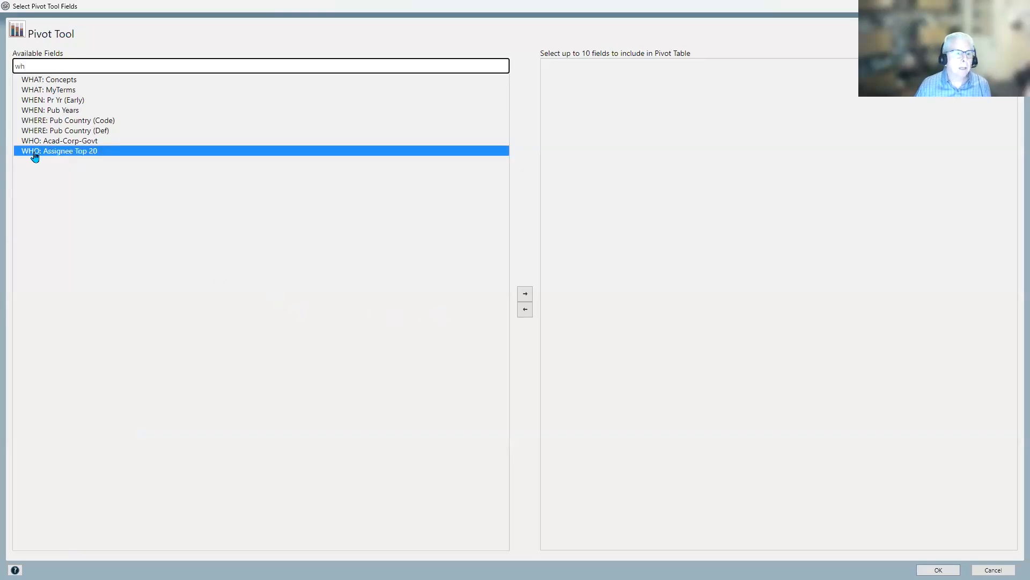
{"action": "left_click", "coordinate": [525, 296]}
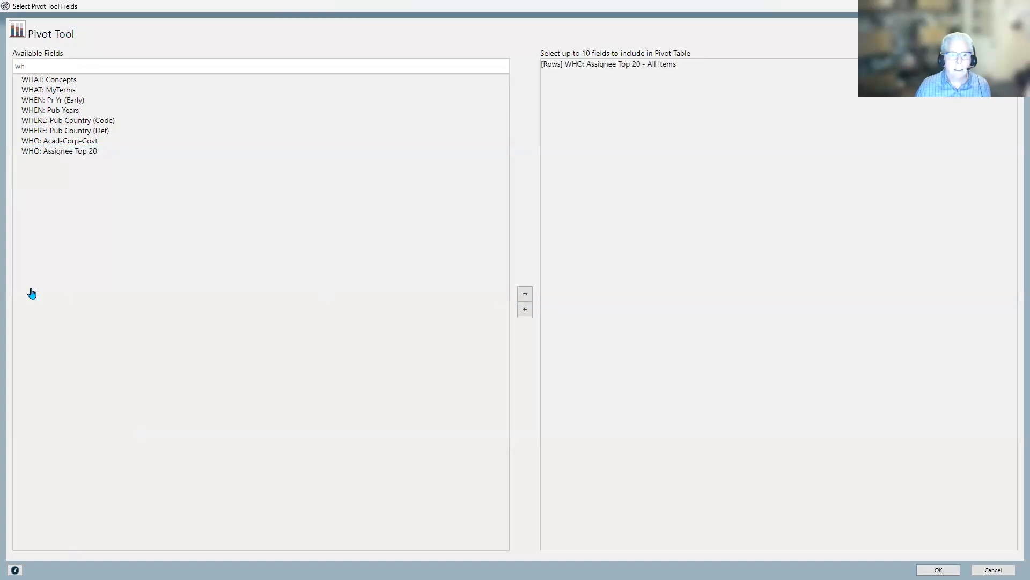
{"action": "left_click", "coordinate": [38, 81]}
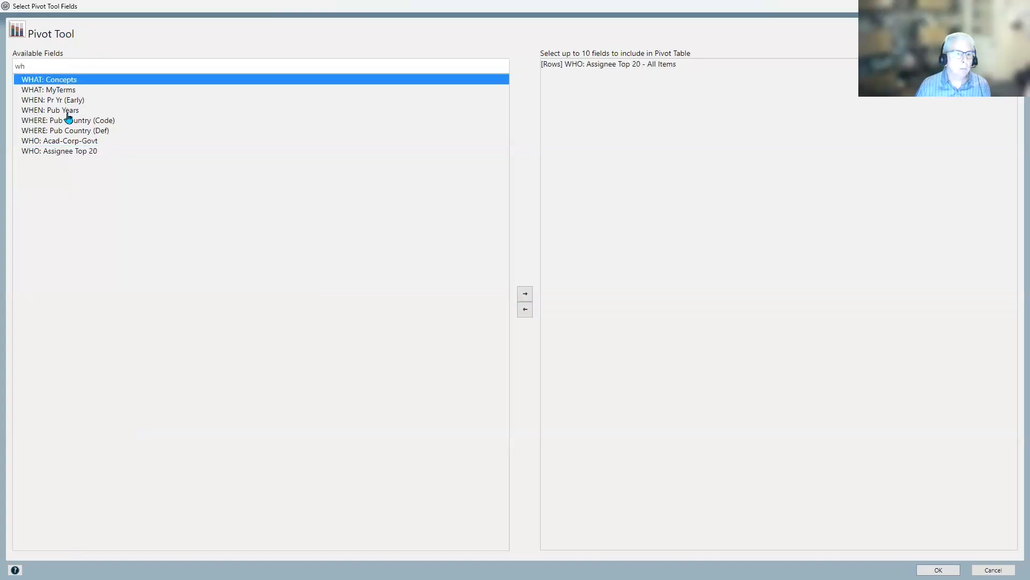
{"action": "left_click", "coordinate": [525, 295]}
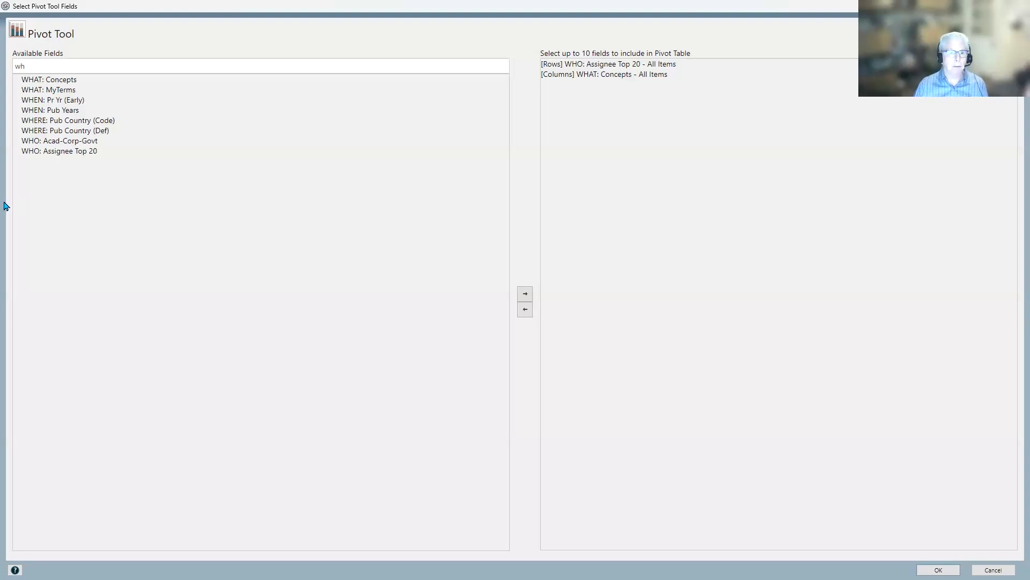
Add WHAT: MyTerms, WHEN: Pr Yr (Early) and WHEN: Pub Years to the pivot table's additional fields
{"action": "left_click", "coordinate": [41, 91]}
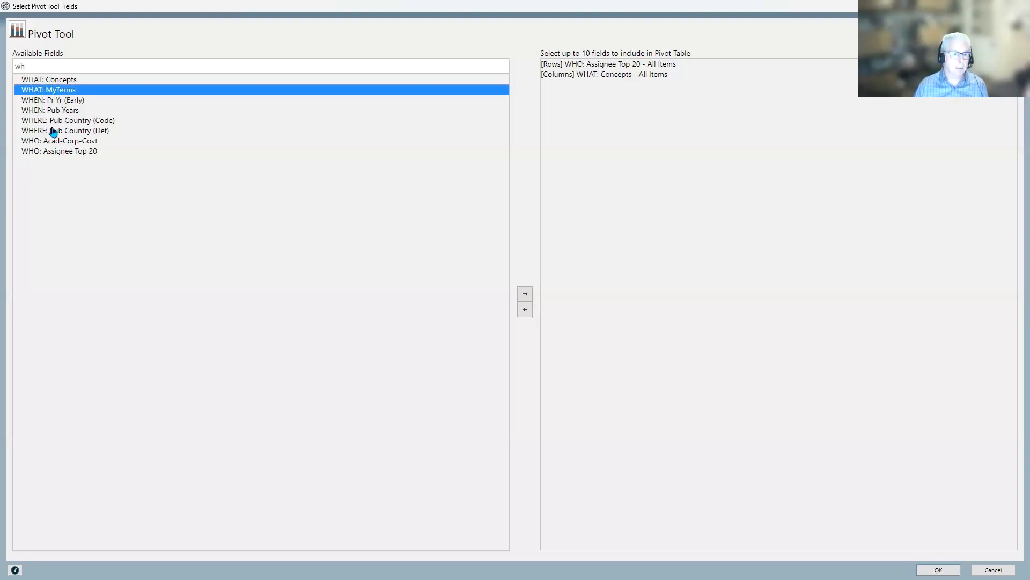
{"action": "left_click", "coordinate": [525, 293]}
{"action": "left_click", "coordinate": [80, 102]}
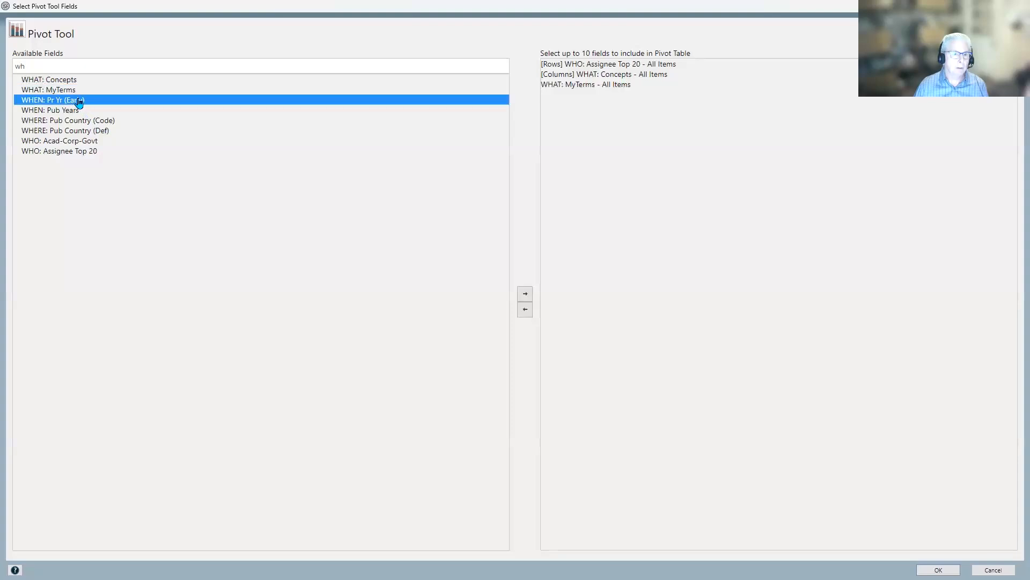
{"action": "left_click", "coordinate": [526, 294]}
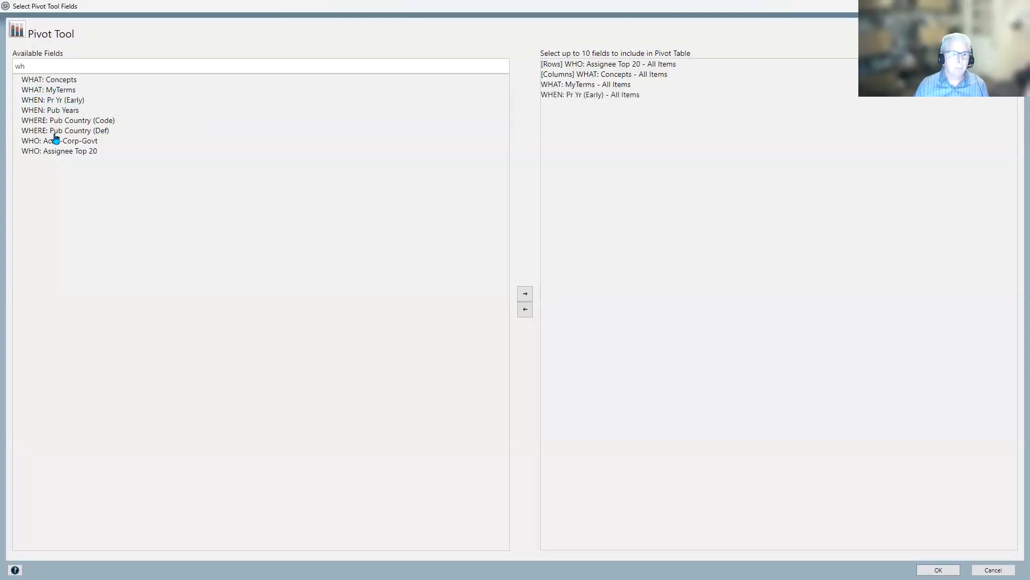
{"action": "left_click", "coordinate": [44, 110]}
{"action": "left_click", "coordinate": [525, 293]}
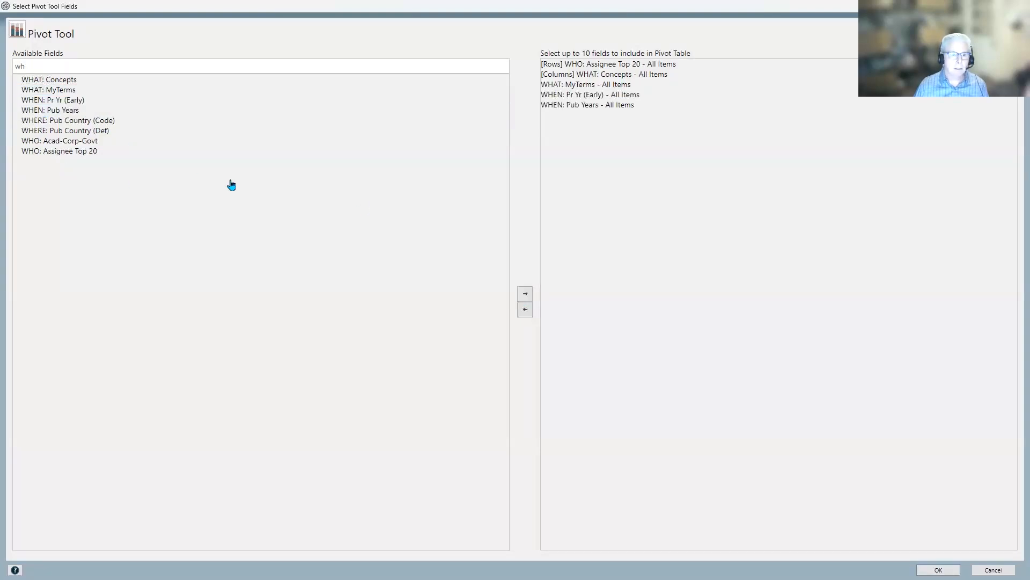
Add WHERE: Pub Country (Code), WHERE: Pub Country (Def) and WHO: Acad-Corp-Govt to the pivot table's fields
{"action": "left_click", "coordinate": [60, 124]}
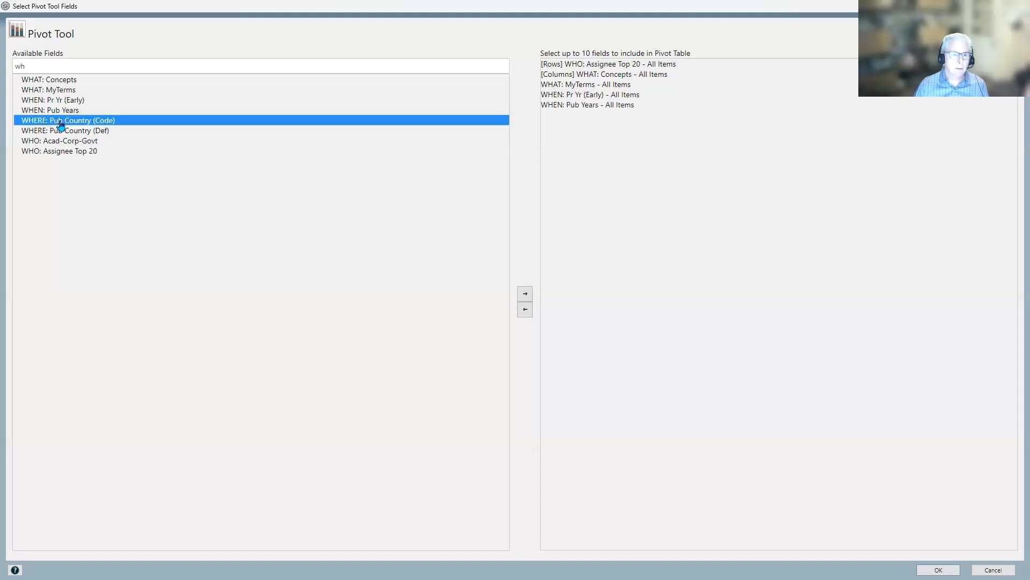
{"action": "left_click", "coordinate": [525, 294]}
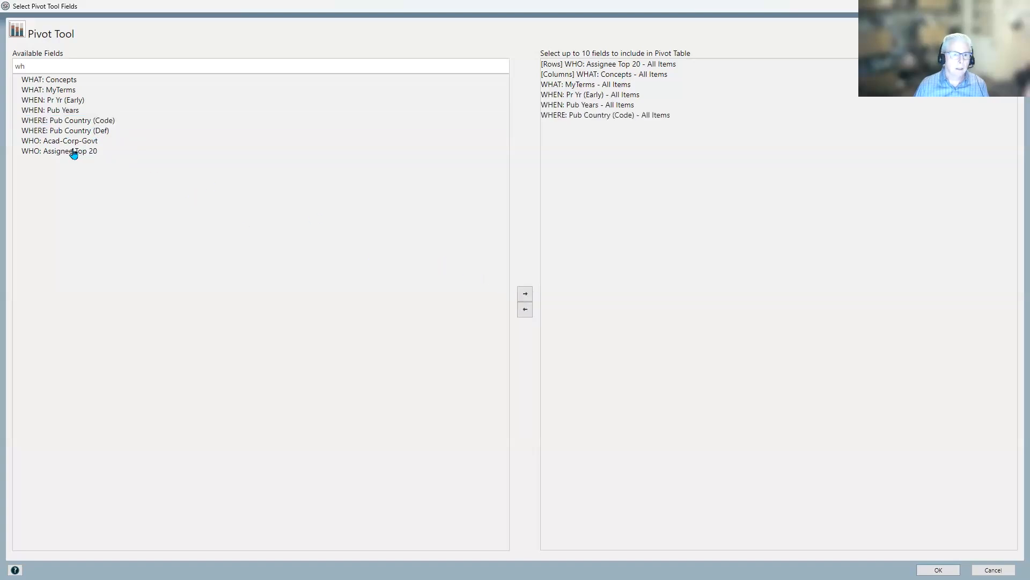
{"action": "left_click", "coordinate": [66, 131]}
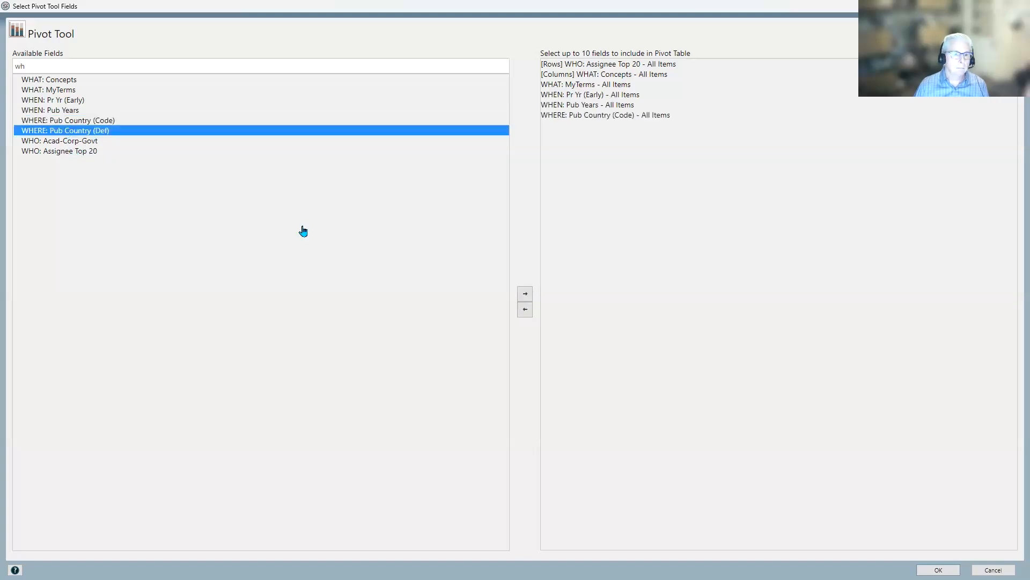
{"action": "left_click", "coordinate": [526, 294]}
{"action": "left_click", "coordinate": [67, 141]}
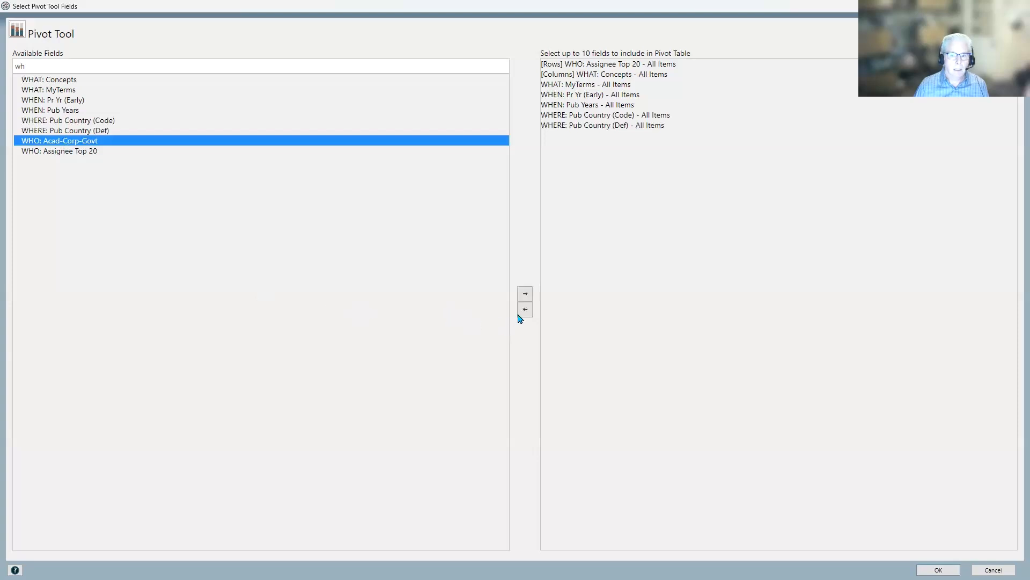
{"action": "left_click", "coordinate": [525, 293]}
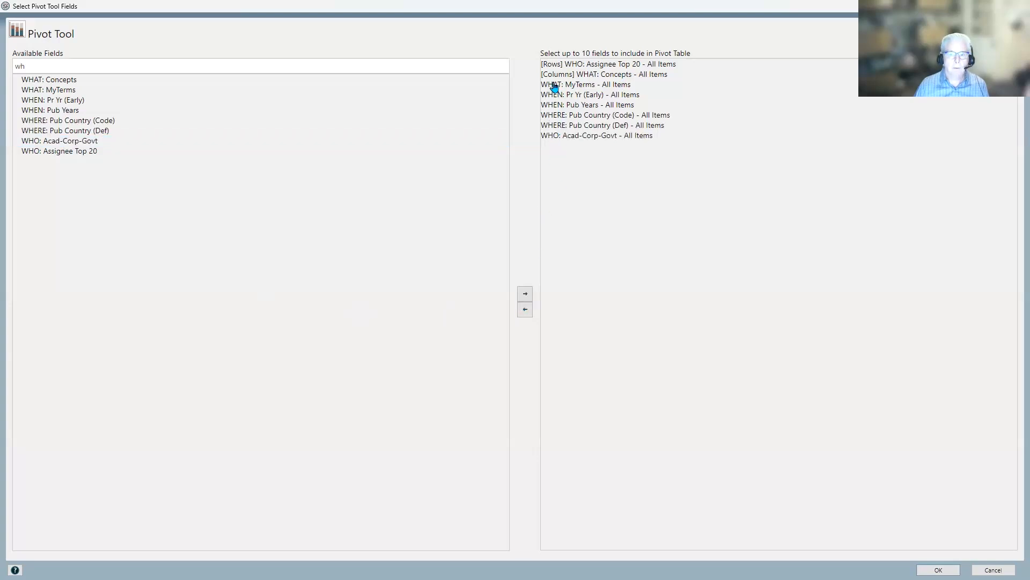
Filter the available fields by "leg" and add Legal Status: Dead or Alive to the pivot table
{"action": "left_click", "coordinate": [158, 66]}
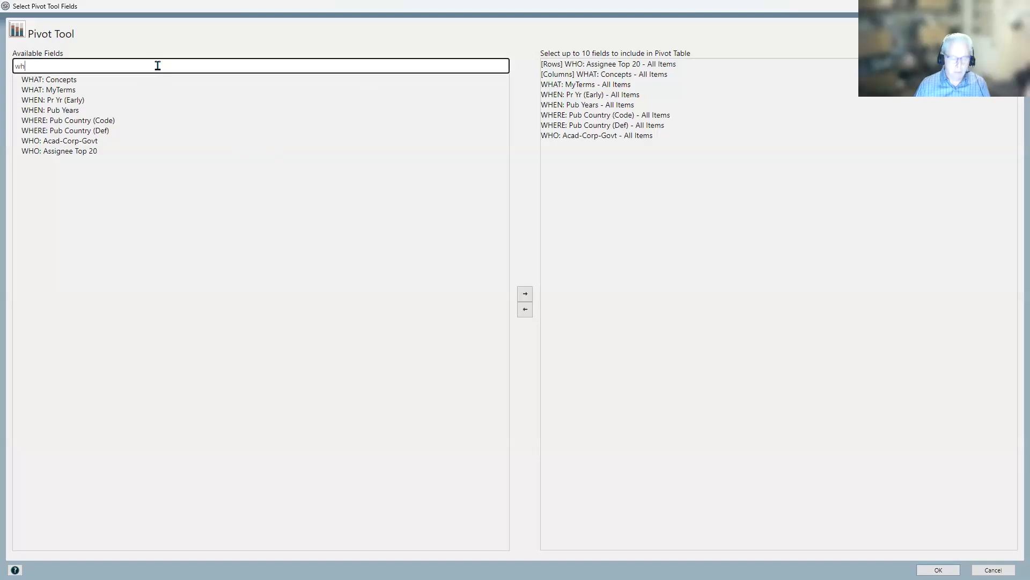
{"action": "key", "text": "BackSpace"}
{"action": "key", "text": "BackSpace"}
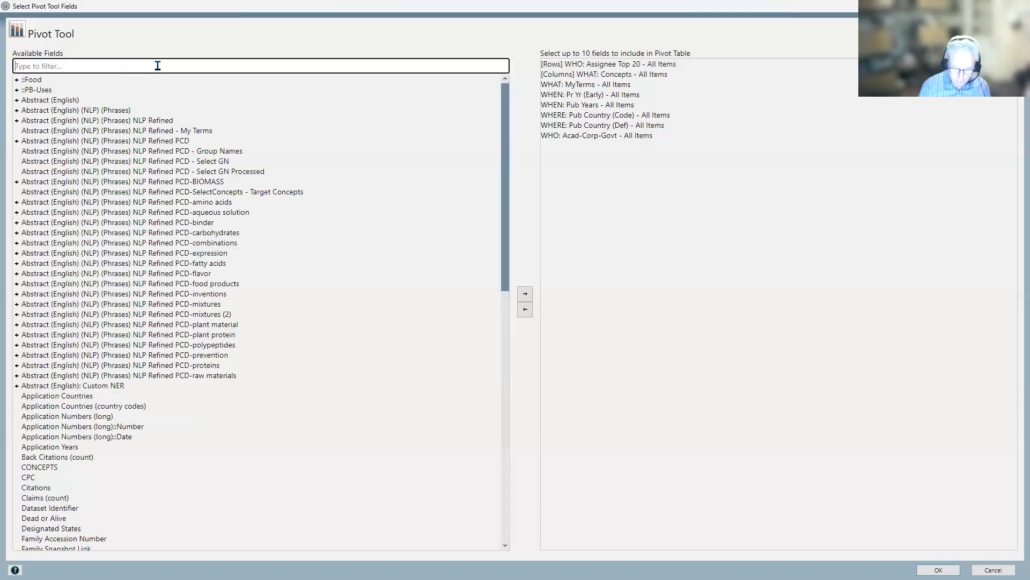
{"action": "type", "text": "leg"}
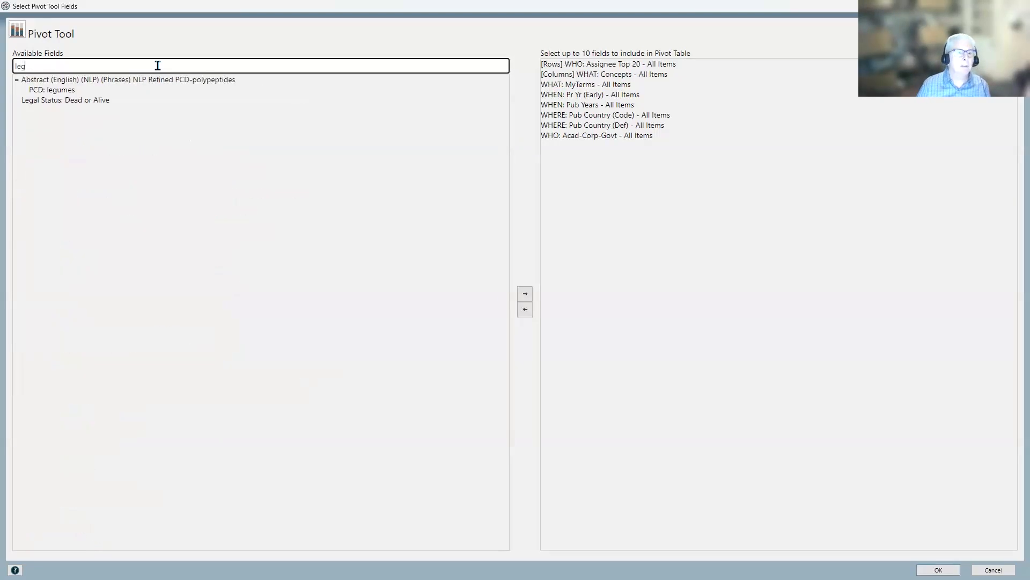
{"action": "left_click", "coordinate": [102, 101]}
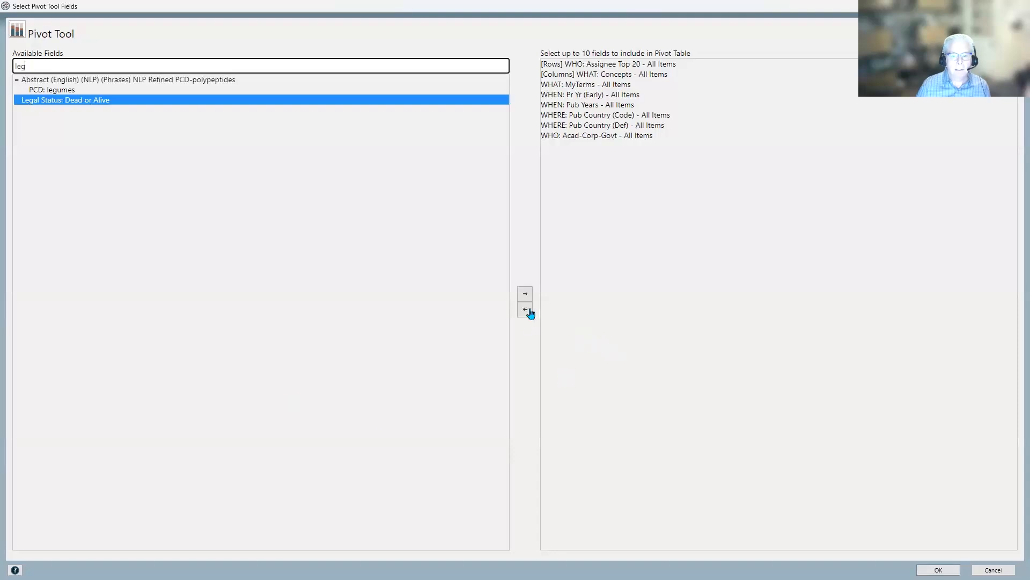
{"action": "left_click", "coordinate": [524, 295]}
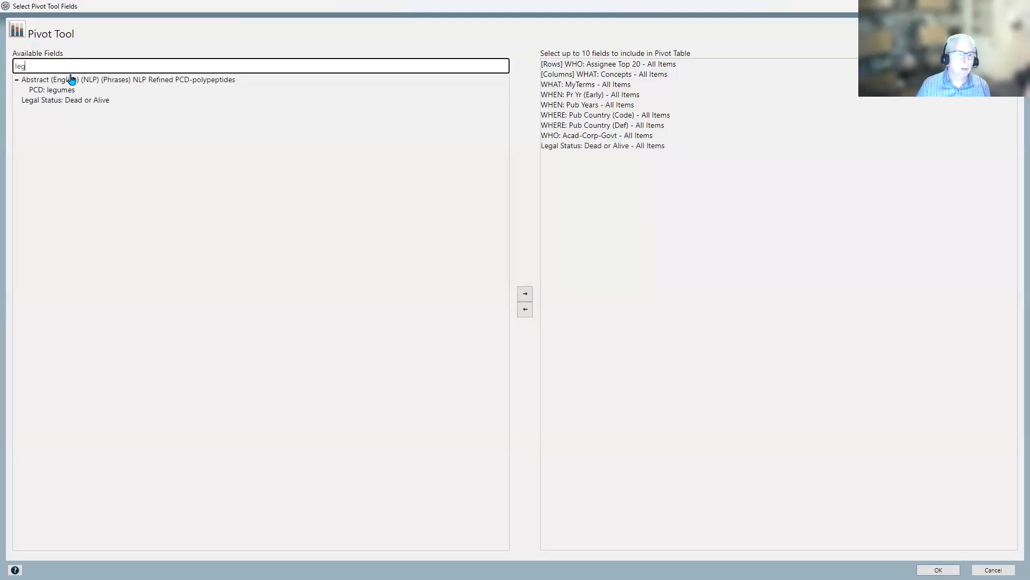
Filter the available fields by "claim", add Claims (count), and create the pivot table
{"action": "key", "text": "BackSpace"}
{"action": "key", "text": "BackSpace"}
{"action": "key", "text": "BackSpace"}
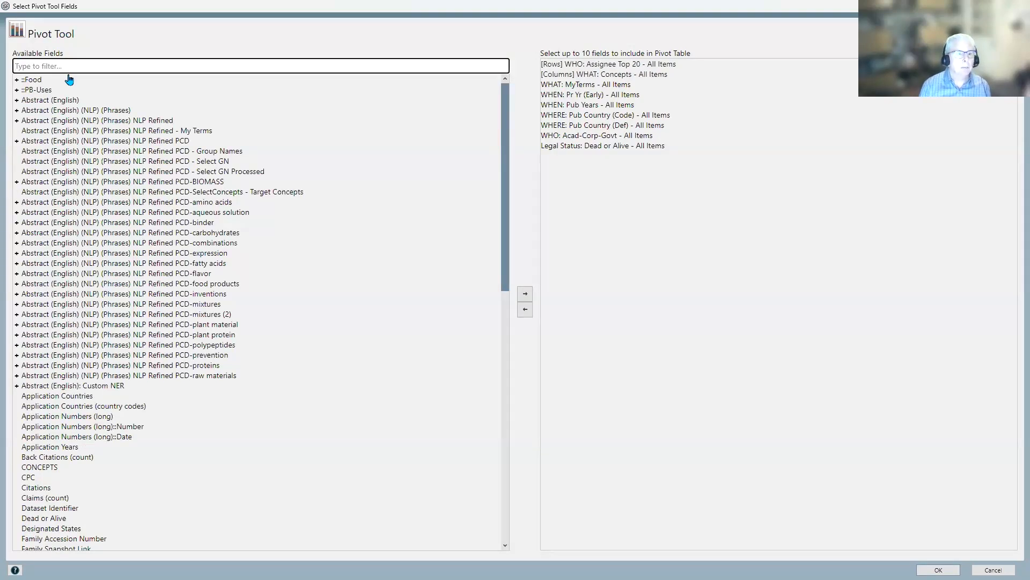
{"action": "type", "text": "claim"}
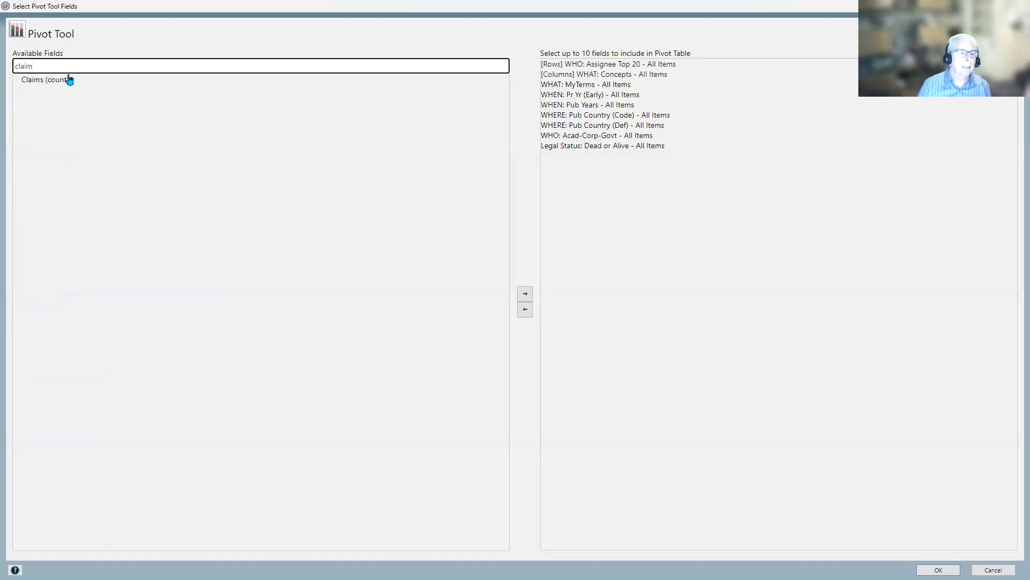
{"action": "left_click", "coordinate": [70, 80]}
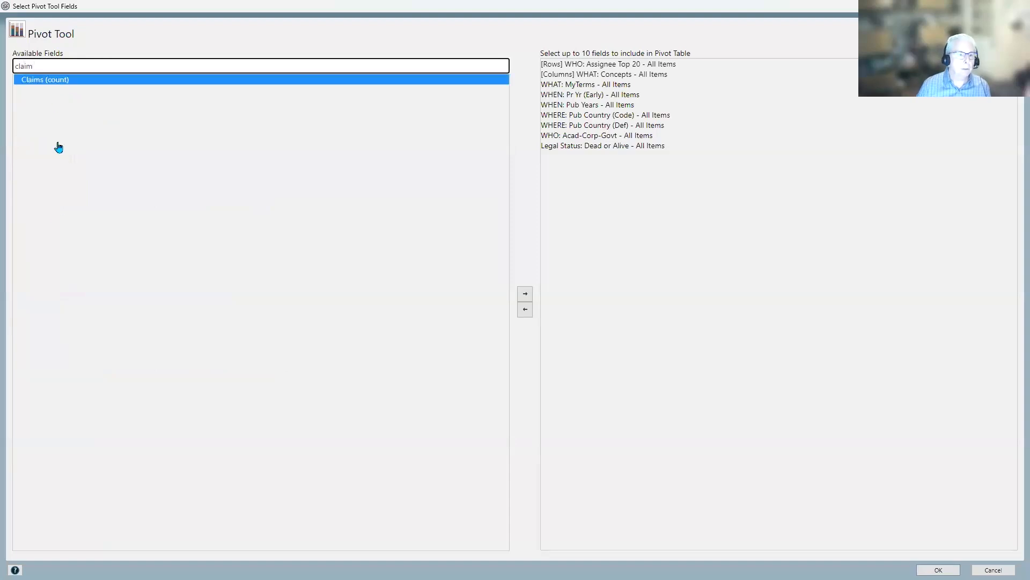
{"action": "left_click", "coordinate": [523, 291]}
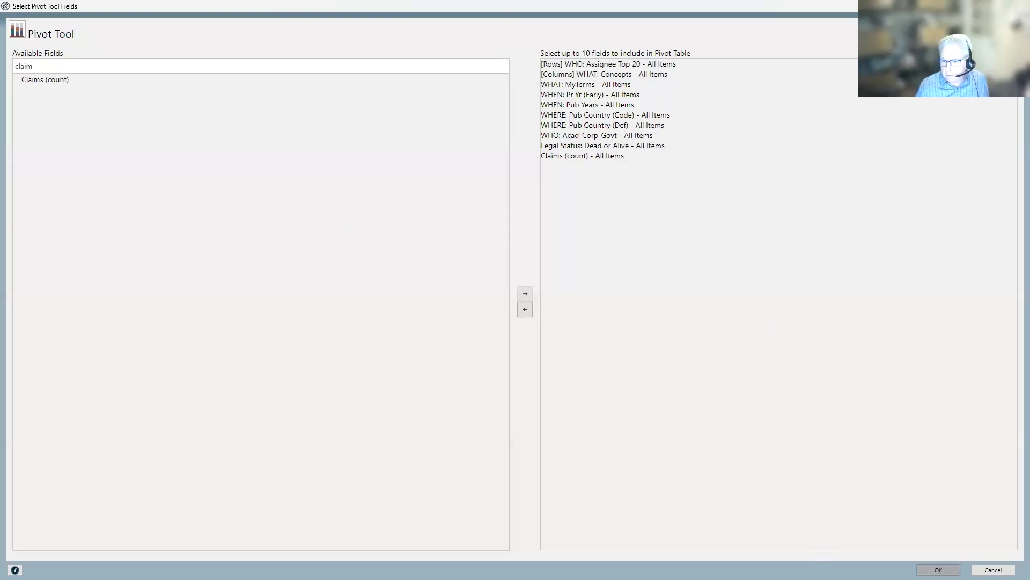
{"action": "left_click", "coordinate": [939, 570]}
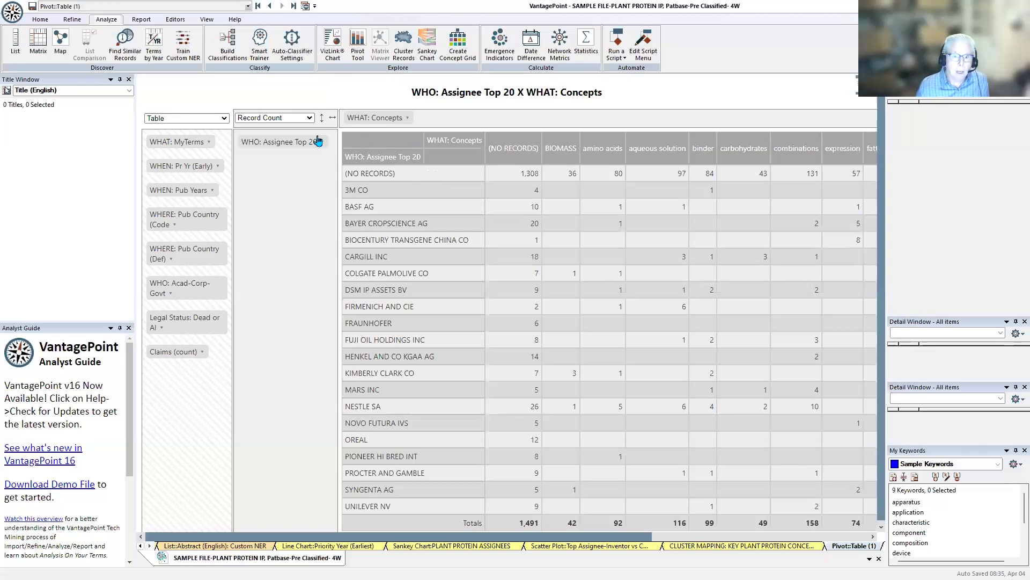
Sort the pivot table's concept columns and assignee rows by descending totals
{"action": "left_click", "coordinate": [332, 118]}
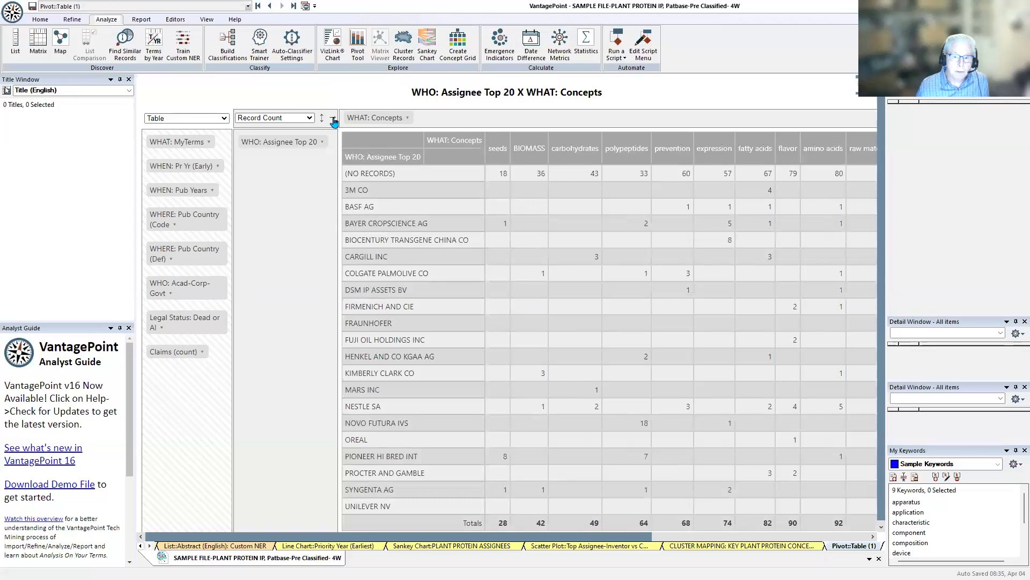
{"action": "left_click", "coordinate": [333, 122]}
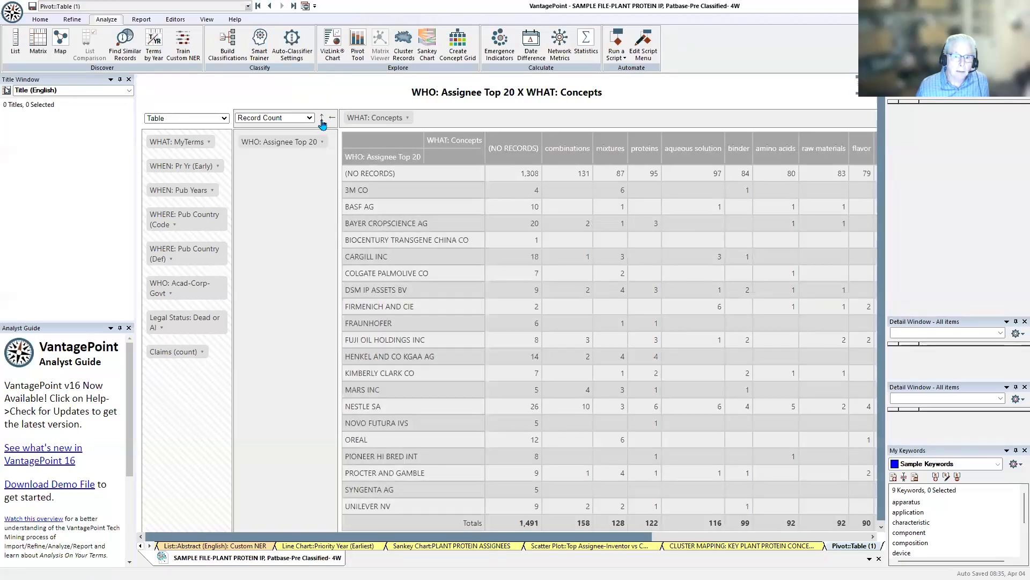
{"action": "left_click", "coordinate": [322, 122]}
{"action": "left_click", "coordinate": [322, 122]}
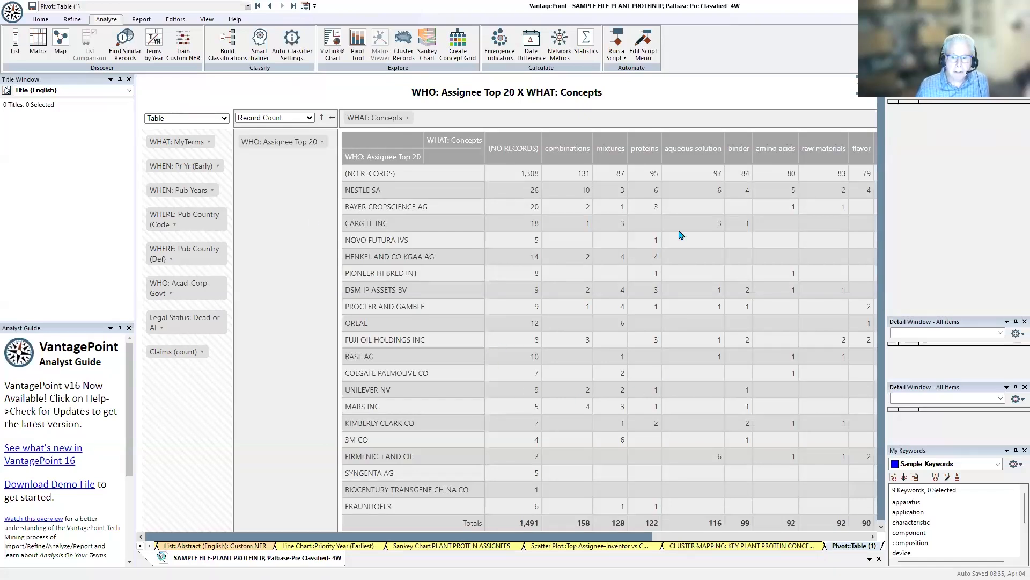
Switch the pivot table's values to Percentage of Total and back to Record Count for comparison
{"action": "left_click", "coordinate": [306, 118]}
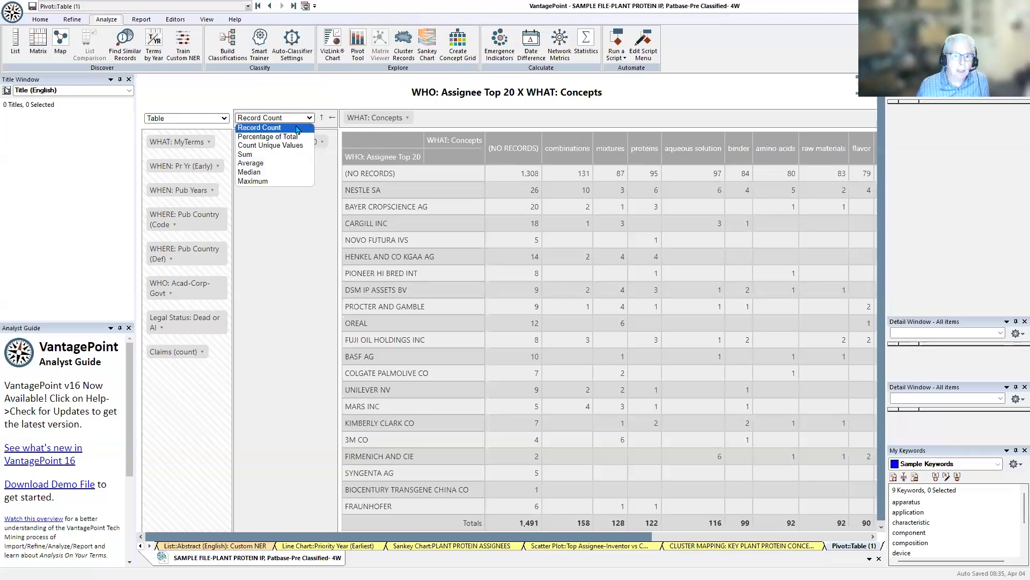
{"action": "left_click", "coordinate": [271, 136]}
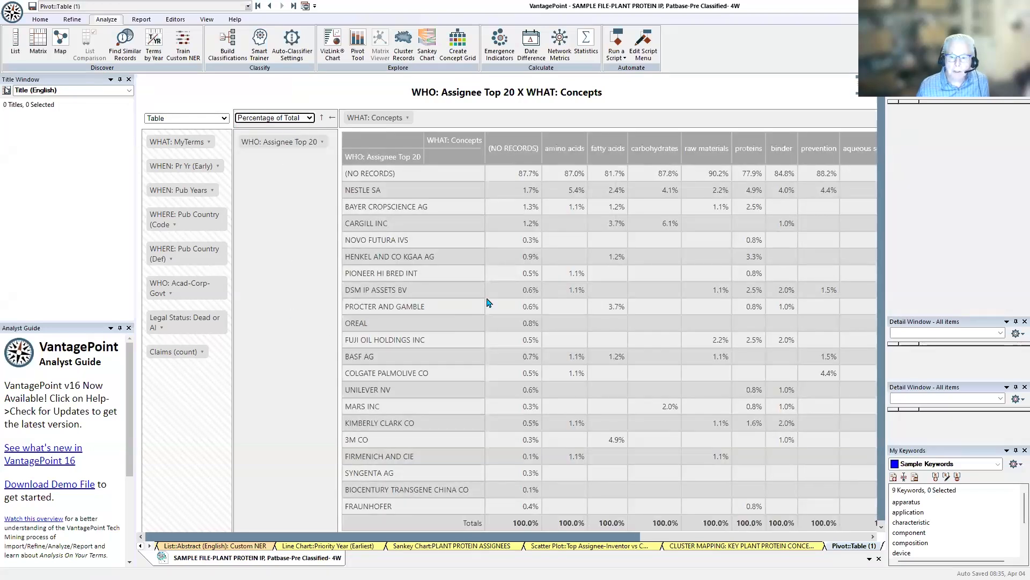
{"action": "left_click", "coordinate": [309, 119]}
{"action": "left_click", "coordinate": [308, 127]}
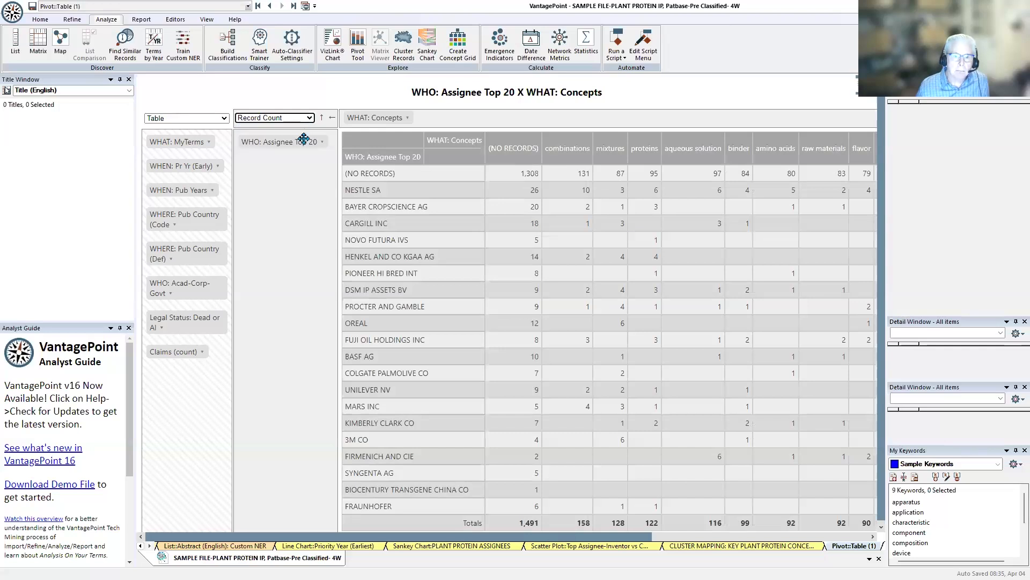
Show the values as Percentage of Total and swap the axes, with WHAT: Concepts as rows and WHO: Assignee Top 20 as columns
{"action": "left_click", "coordinate": [309, 120]}
{"action": "left_click", "coordinate": [301, 137]}
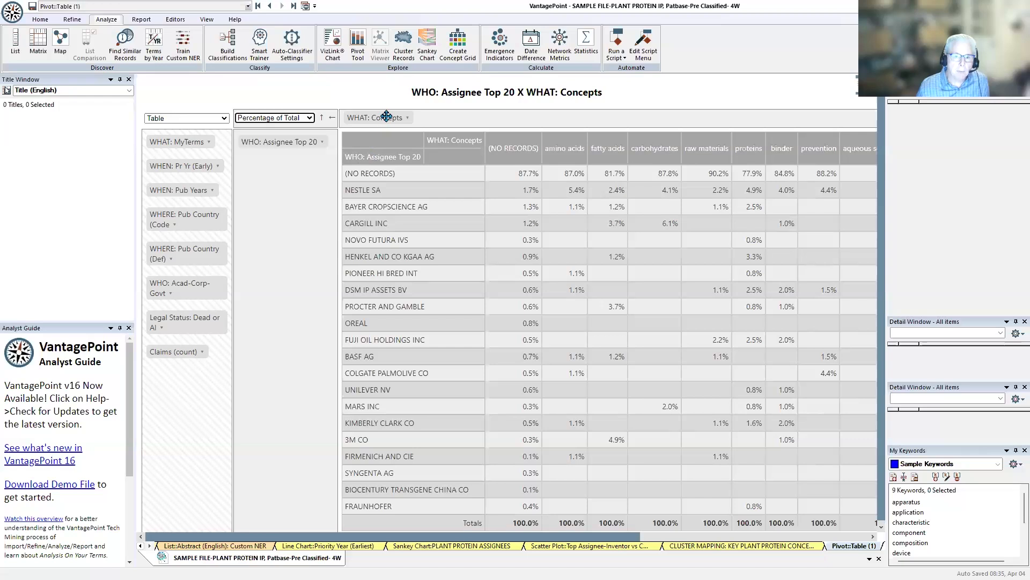
{"action": "left_click_drag", "start_coordinate": [381, 124], "coordinate": [285, 191]}
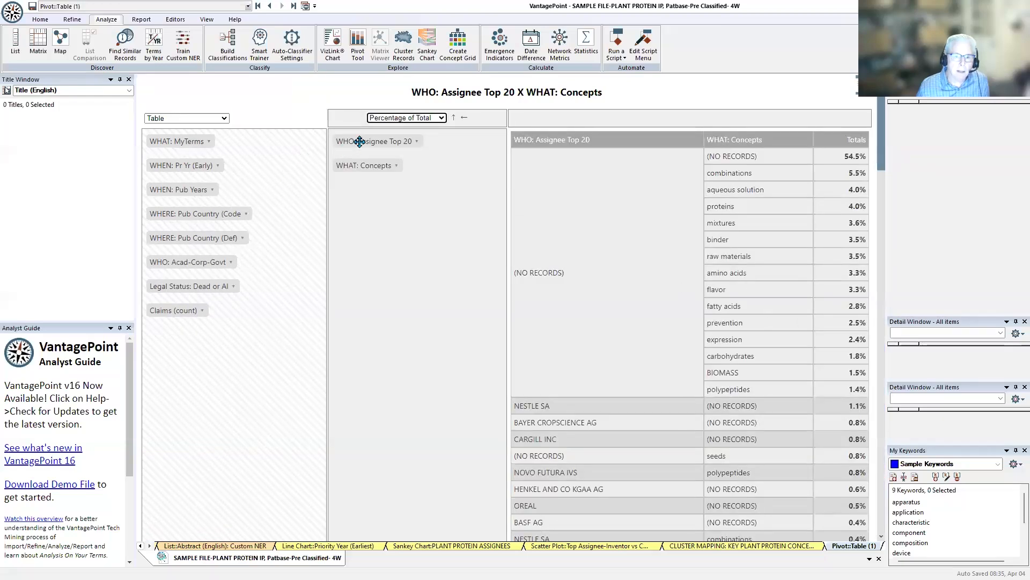
{"action": "left_click_drag", "start_coordinate": [355, 141], "coordinate": [541, 119]}
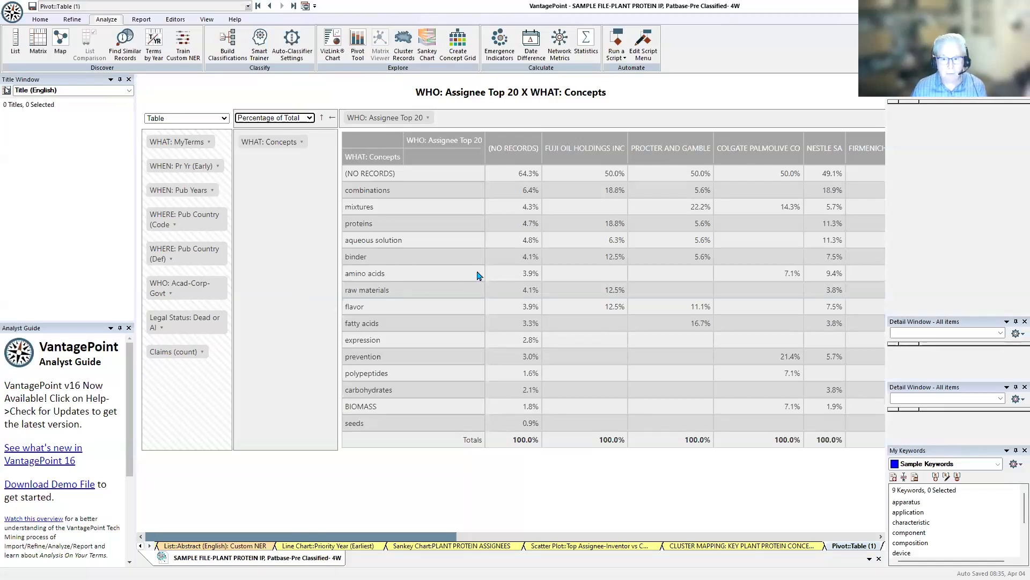
Exclude the (NO RECORDS) item from both the WHO: Assignee Top 20 columns and the WHAT: Concepts rows
{"action": "left_click", "coordinate": [429, 118]}
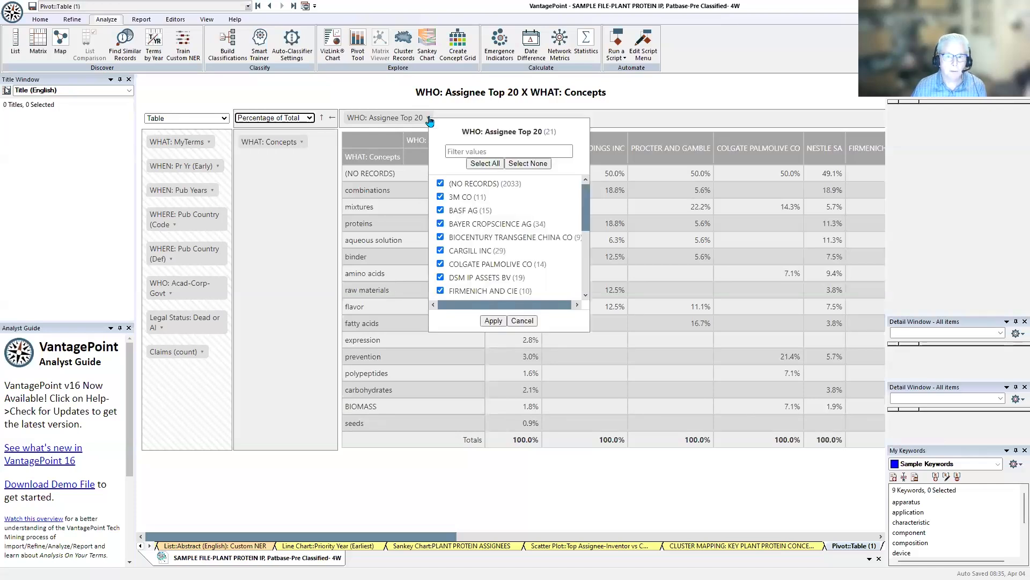
{"action": "left_click", "coordinate": [440, 184]}
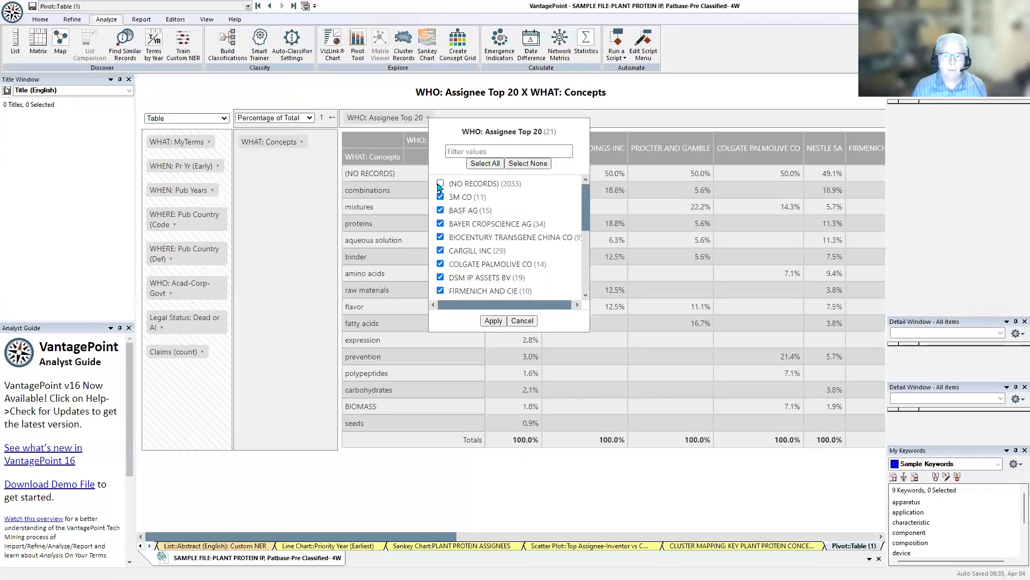
{"action": "left_click", "coordinate": [494, 321]}
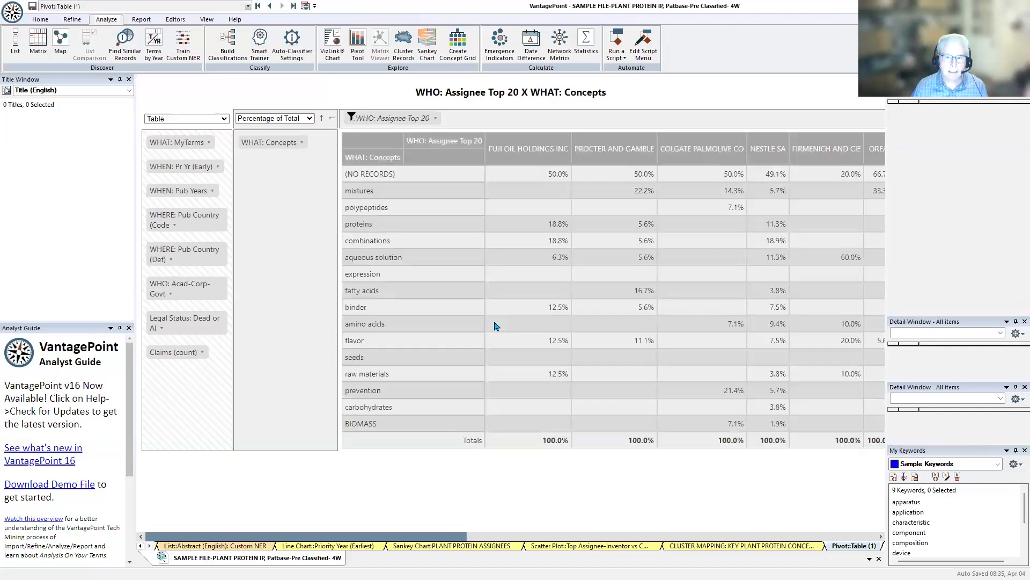
{"action": "left_click", "coordinate": [300, 143]}
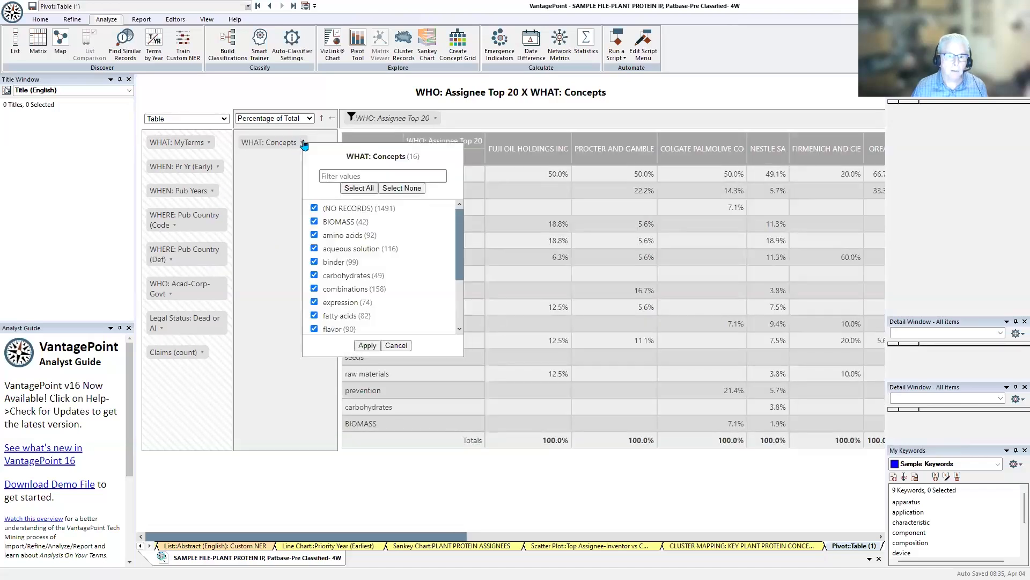
{"action": "left_click", "coordinate": [323, 210]}
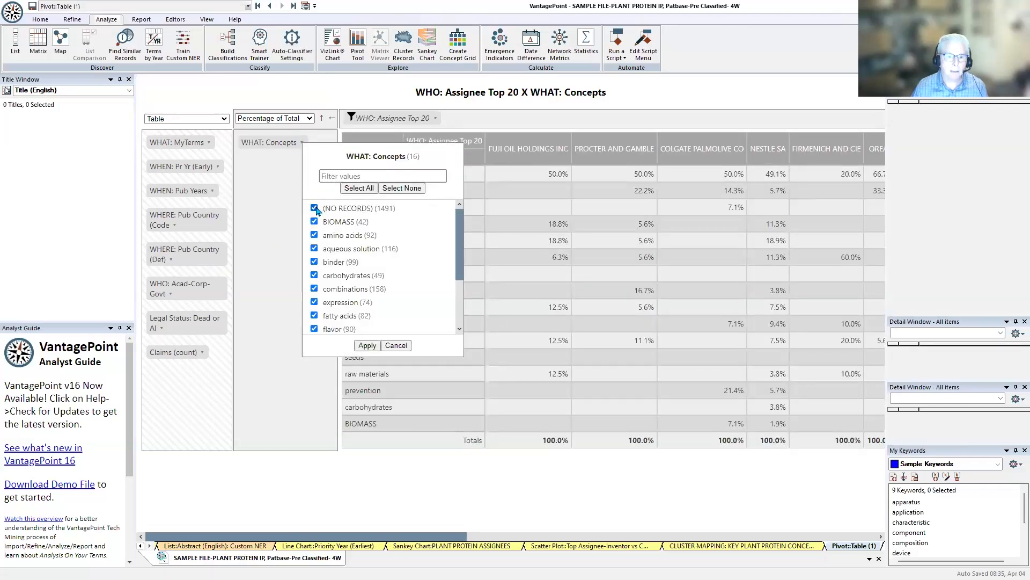
{"action": "left_click", "coordinate": [367, 346]}
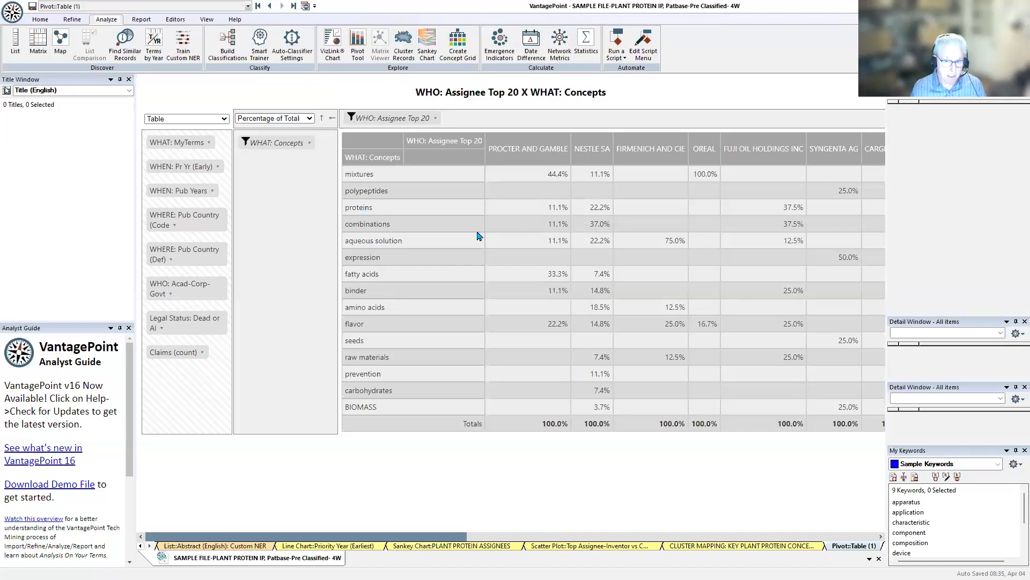
Show the values as Record Count in a Heatmap and list the titles behind the polypeptides cell for NOVO FUTURA IVS
{"action": "left_click", "coordinate": [309, 121]}
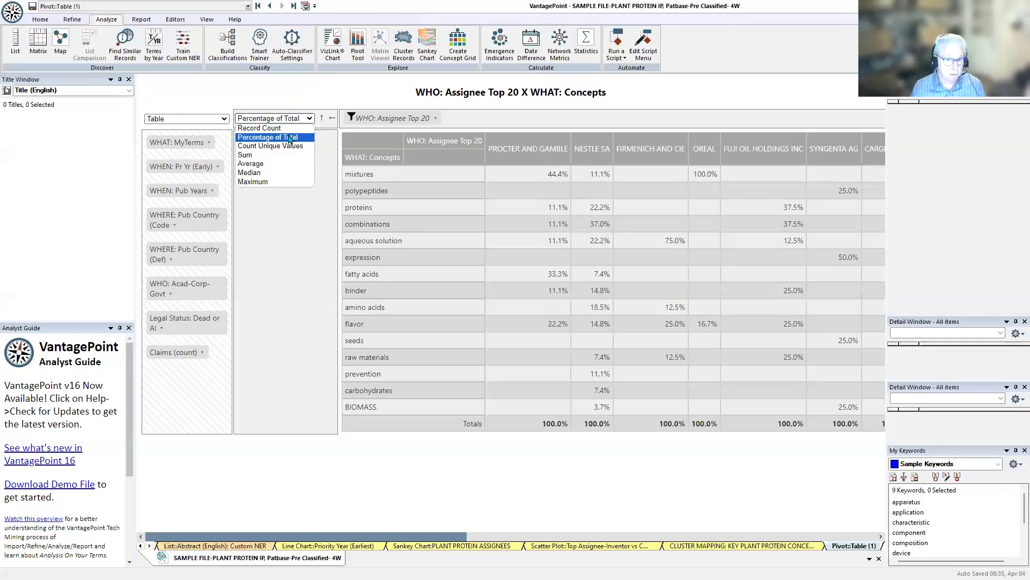
{"action": "left_click", "coordinate": [287, 128]}
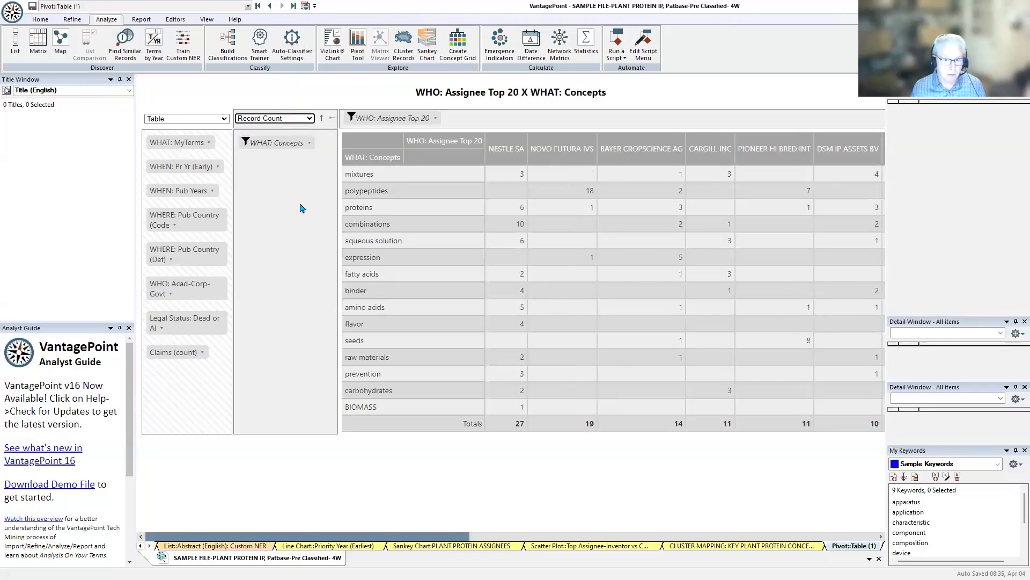
{"action": "left_click", "coordinate": [225, 119]}
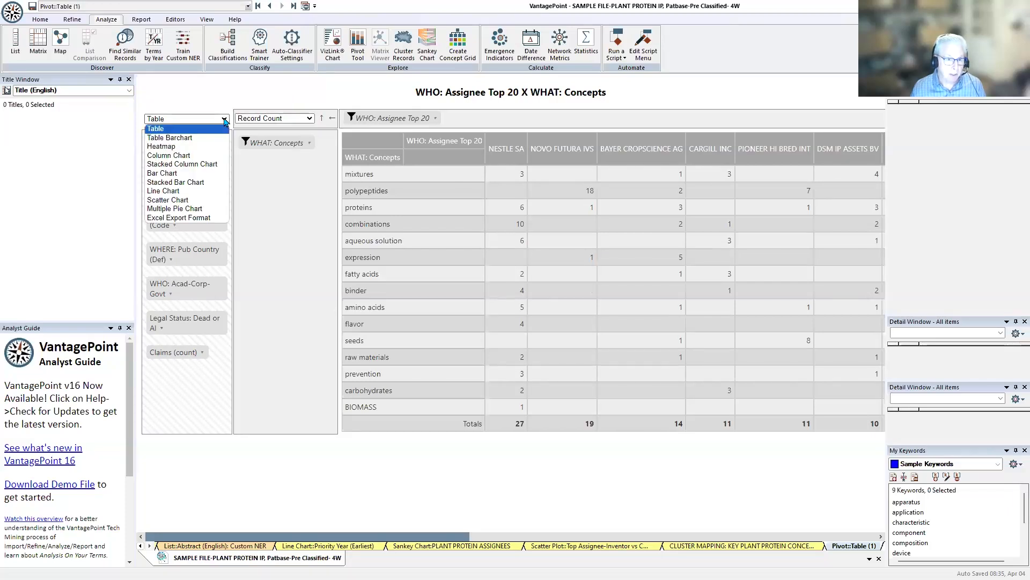
{"action": "left_click", "coordinate": [166, 148]}
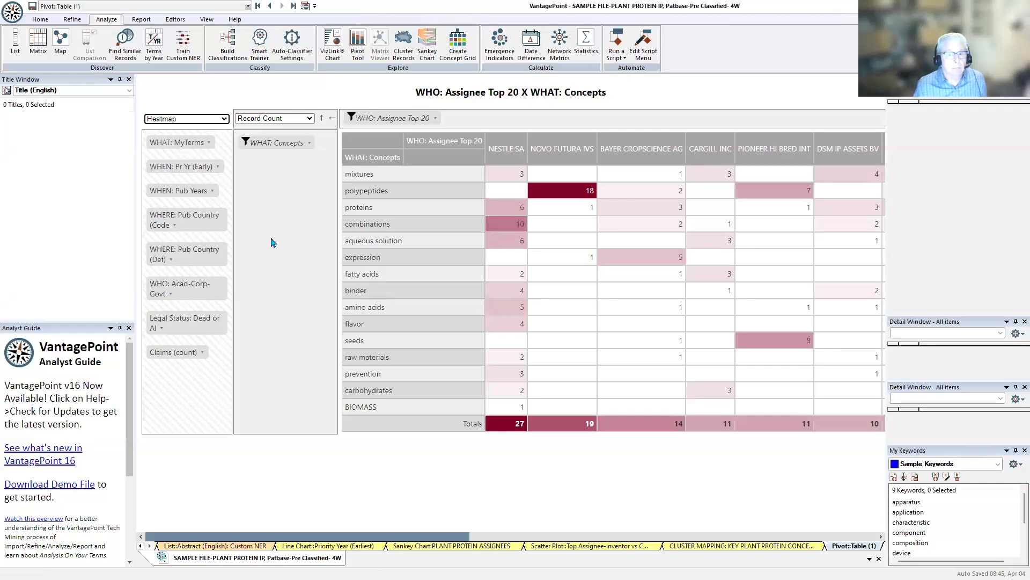
{"action": "left_click", "coordinate": [562, 192]}
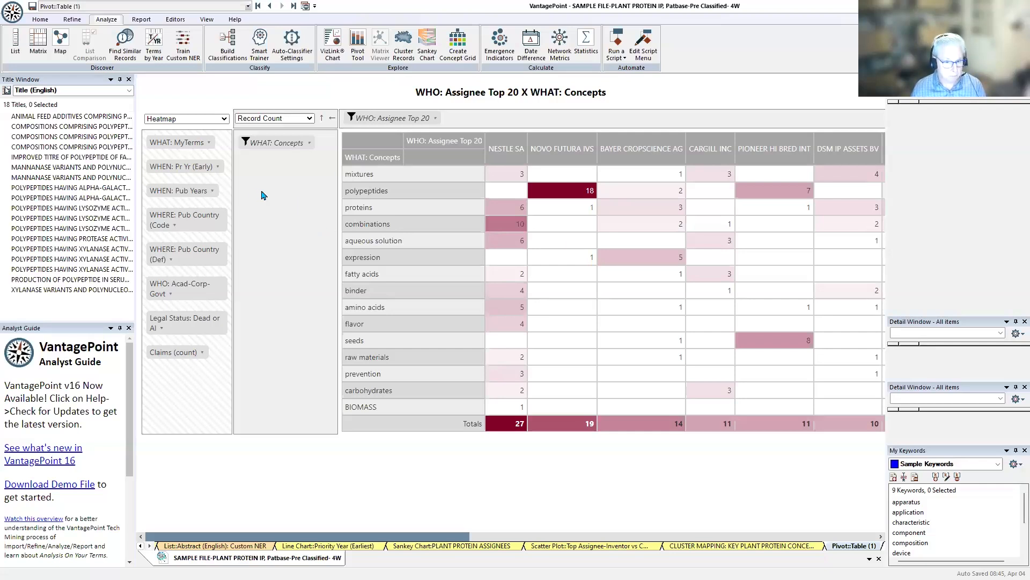
Switch the pivot display to Table and back to Heatmap for comparison
{"action": "left_click", "coordinate": [224, 118]}
{"action": "left_click", "coordinate": [217, 132]}
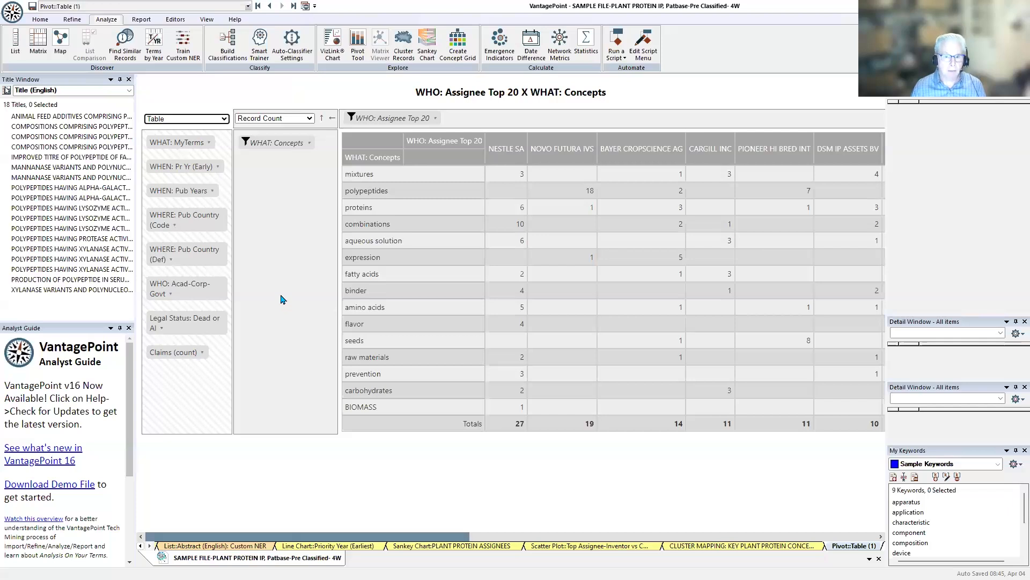
{"action": "left_click", "coordinate": [224, 121]}
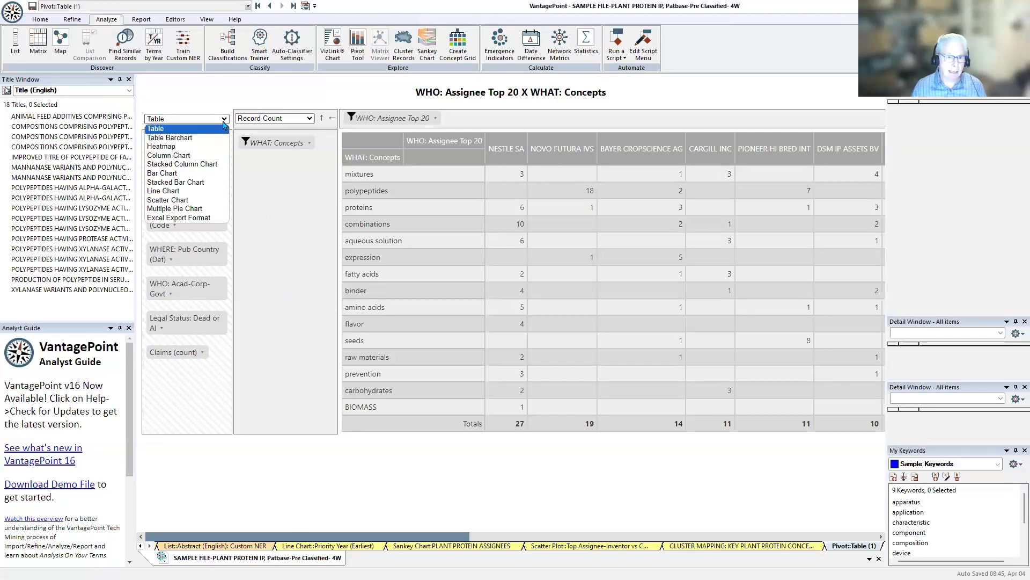
{"action": "left_click", "coordinate": [181, 149]}
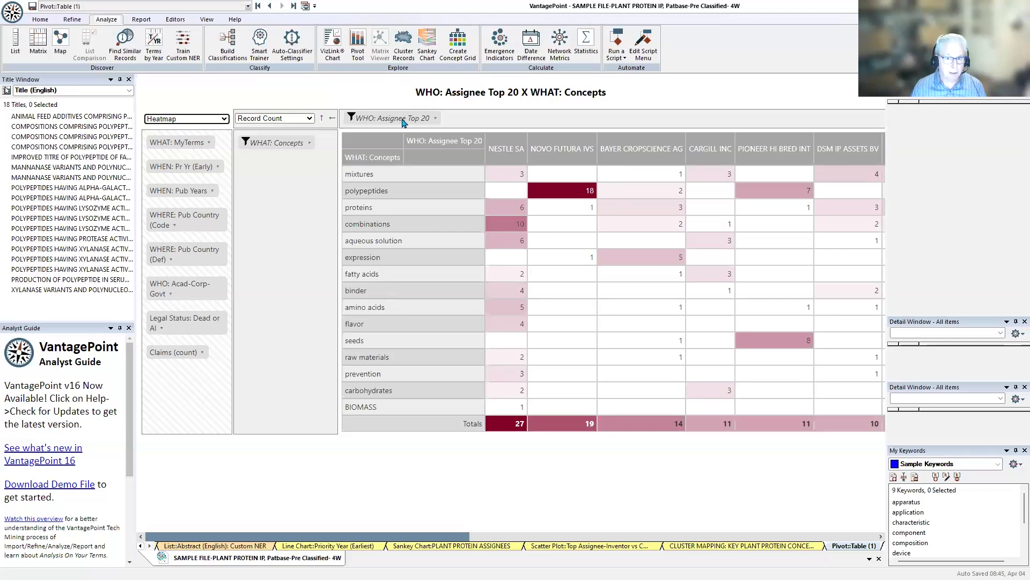
Swap the axes to put assignees in rows and keep only KIMBERLY CLARK CO, MARS INC, NESTLE SA, OREAL, PROCTER AND GAMBLE and UNILEVER NV
{"action": "left_click_drag", "start_coordinate": [403, 122], "coordinate": [286, 197]}
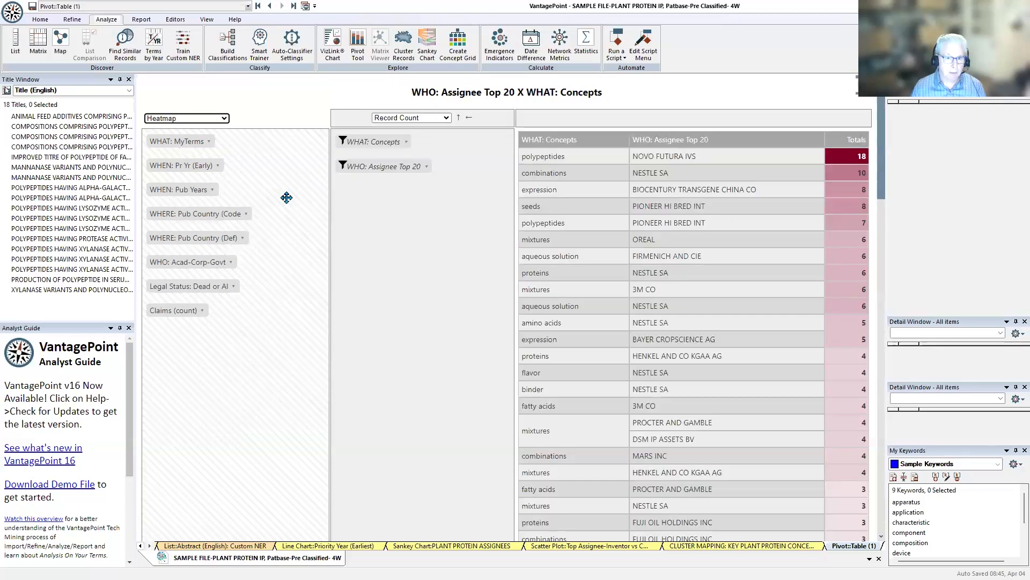
{"action": "left_click_drag", "start_coordinate": [381, 142], "coordinate": [577, 118]}
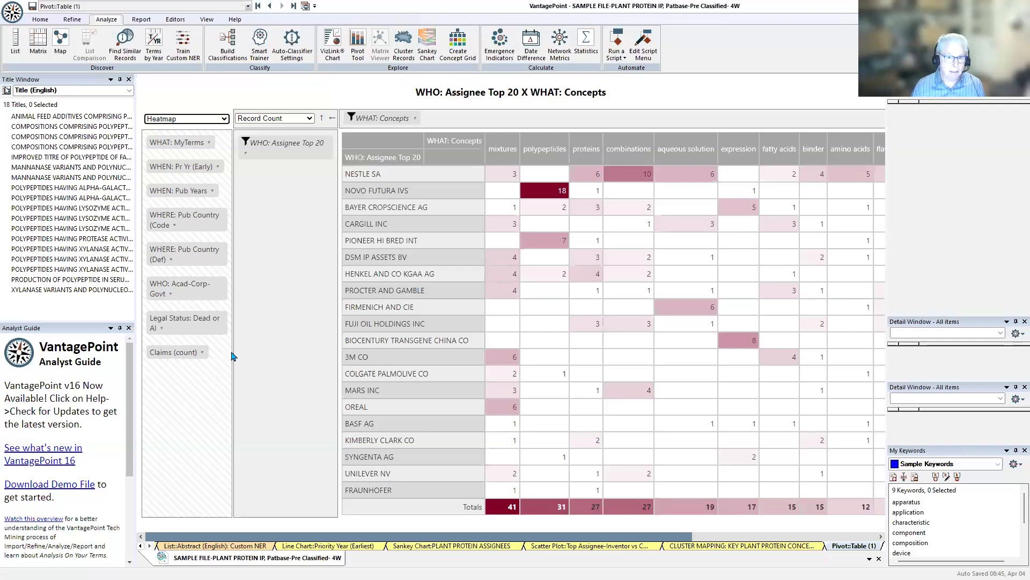
{"action": "left_click", "coordinate": [245, 155]}
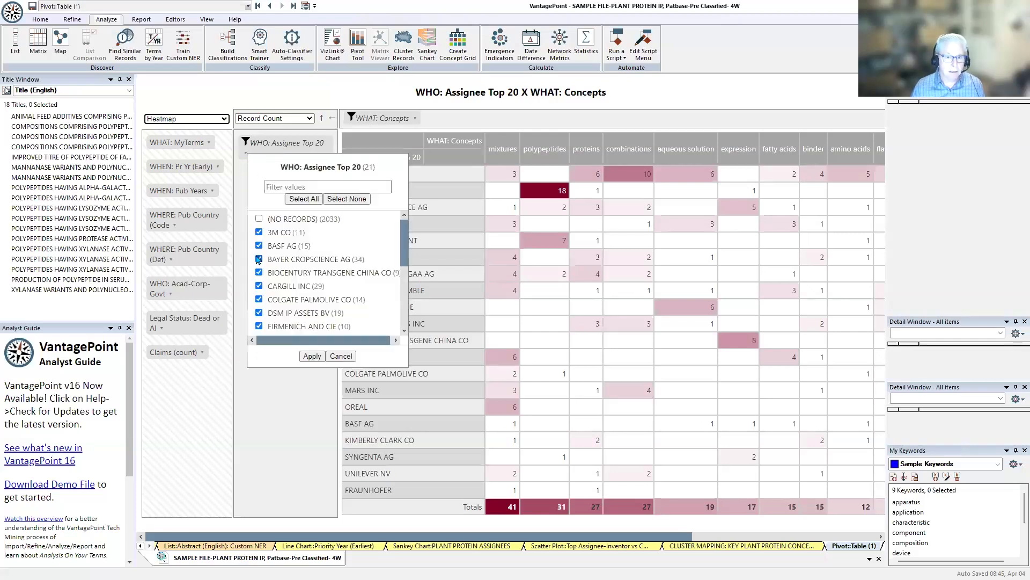
{"action": "left_click", "coordinate": [339, 201]}
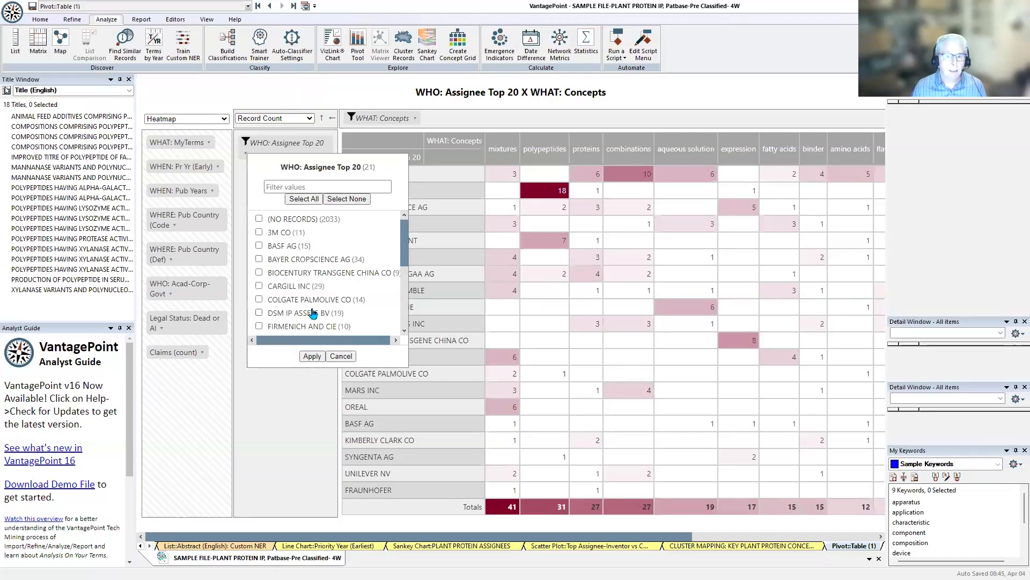
{"action": "left_click_drag", "start_coordinate": [405, 263], "coordinate": [410, 329]}
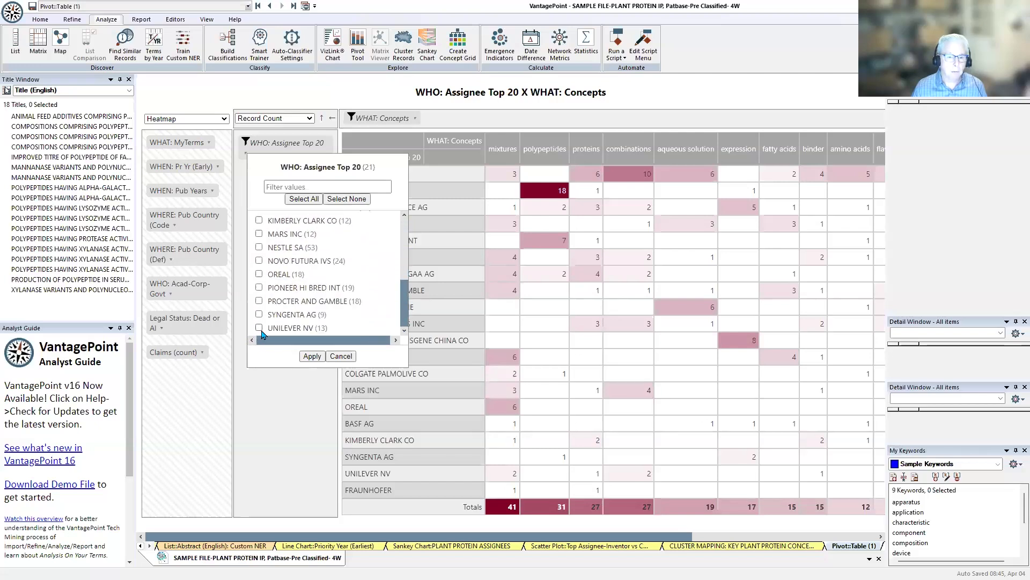
{"action": "left_click", "coordinate": [259, 301]}
{"action": "left_click", "coordinate": [259, 274]}
{"action": "left_click", "coordinate": [259, 247]}
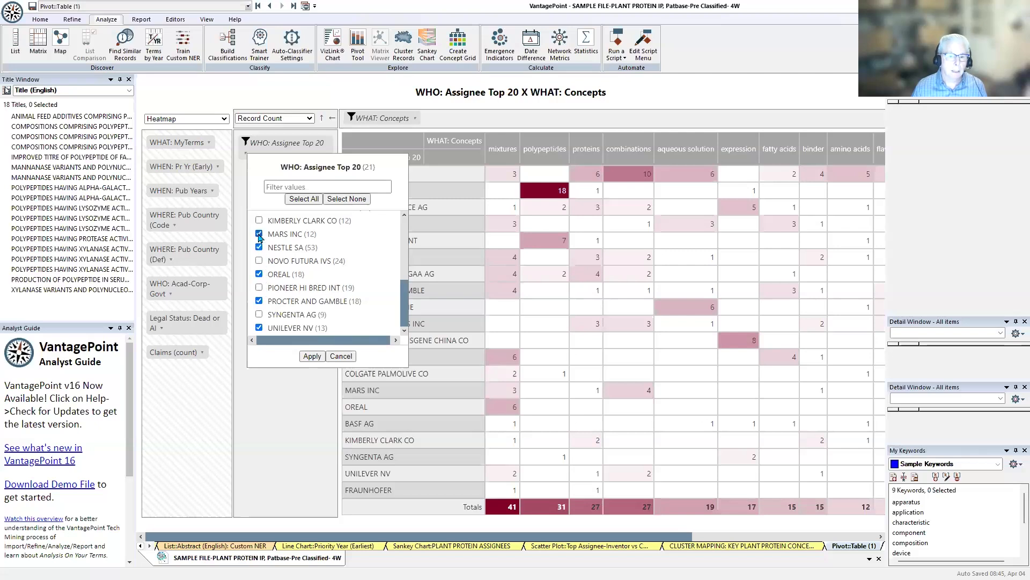
{"action": "left_click", "coordinate": [258, 222]}
{"action": "left_click", "coordinate": [312, 357]}
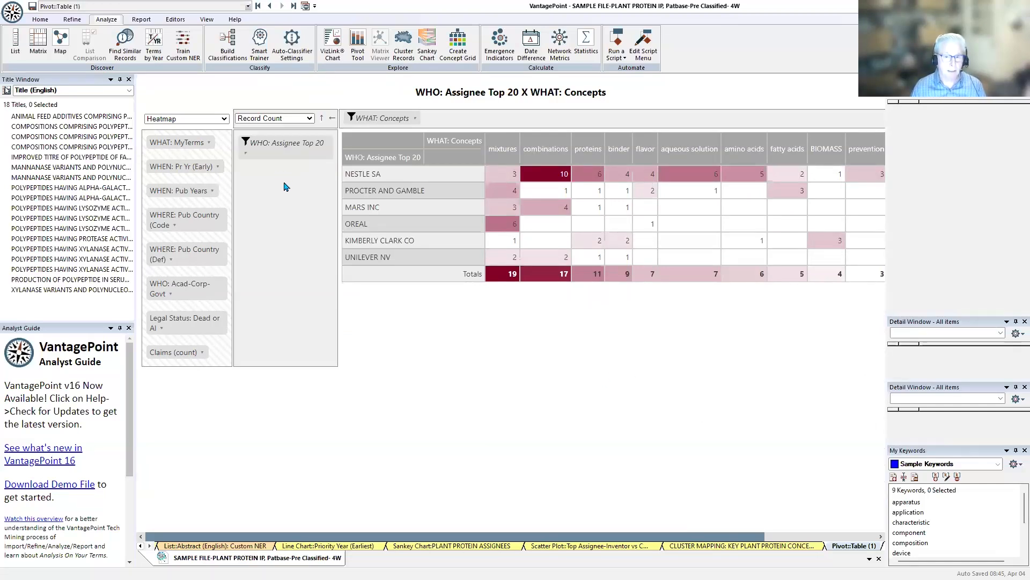
Display the pivot as a Column Chart and swap the axes, with WHO: Assignee Top 20 as columns and WHAT: Concepts as rows
{"action": "left_click", "coordinate": [225, 119]}
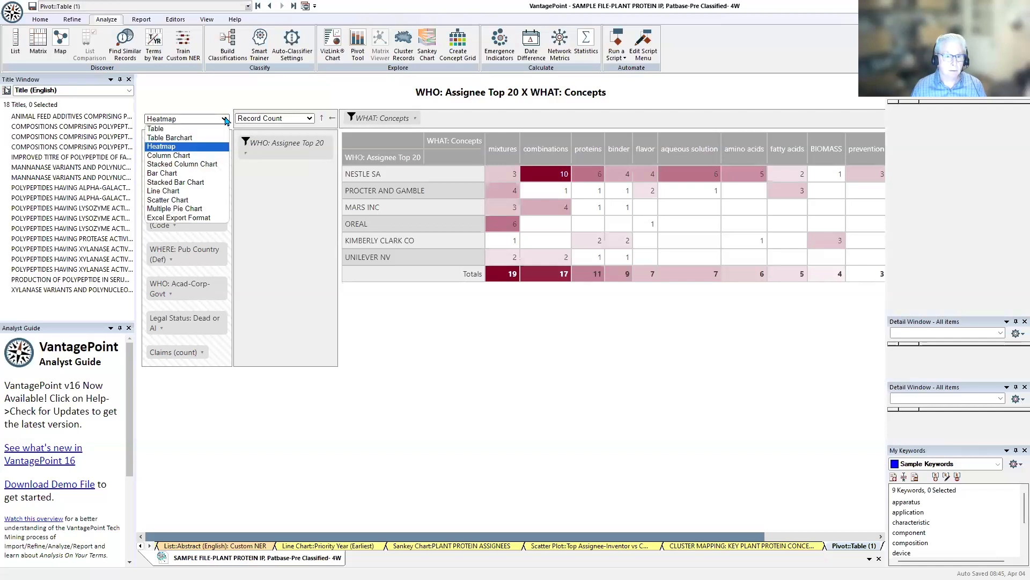
{"action": "left_click", "coordinate": [195, 155]}
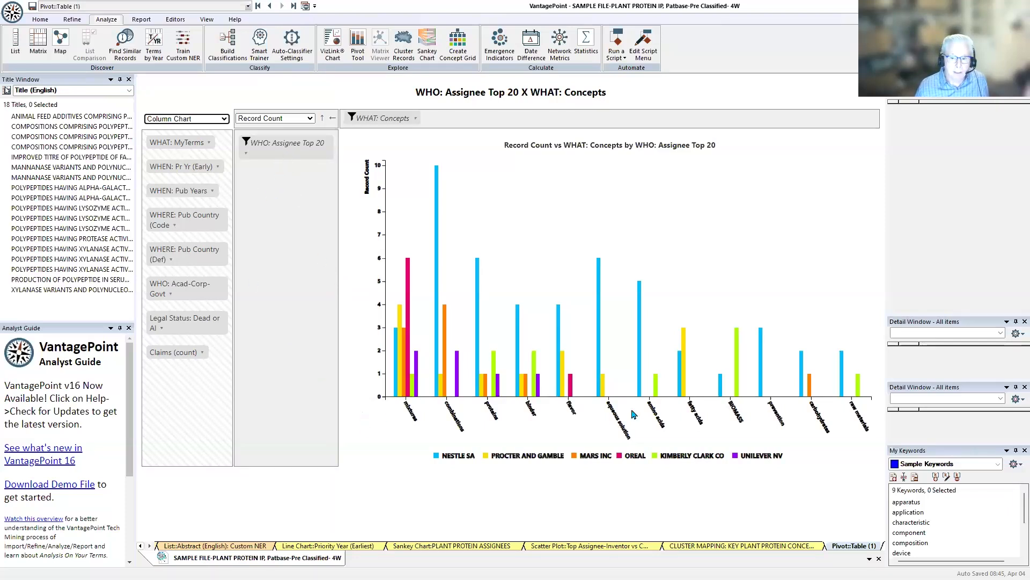
{"action": "left_click_drag", "start_coordinate": [303, 142], "coordinate": [483, 118]}
{"action": "left_click_drag", "start_coordinate": [389, 123], "coordinate": [301, 172]}
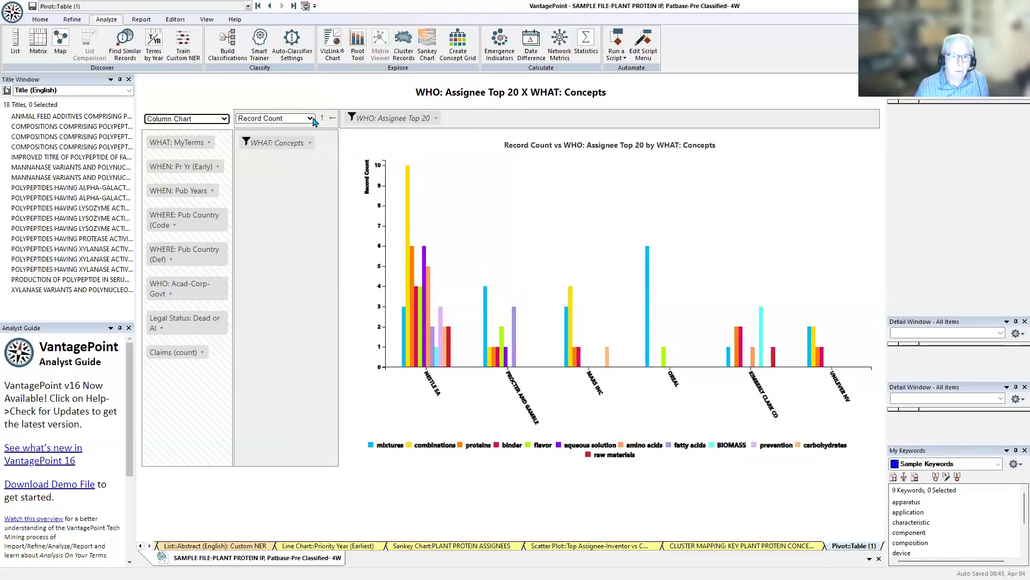
Change the display to Stacked Column Chart, and hide and restore the mixtures and aqueous solution series
{"action": "left_click", "coordinate": [224, 119]}
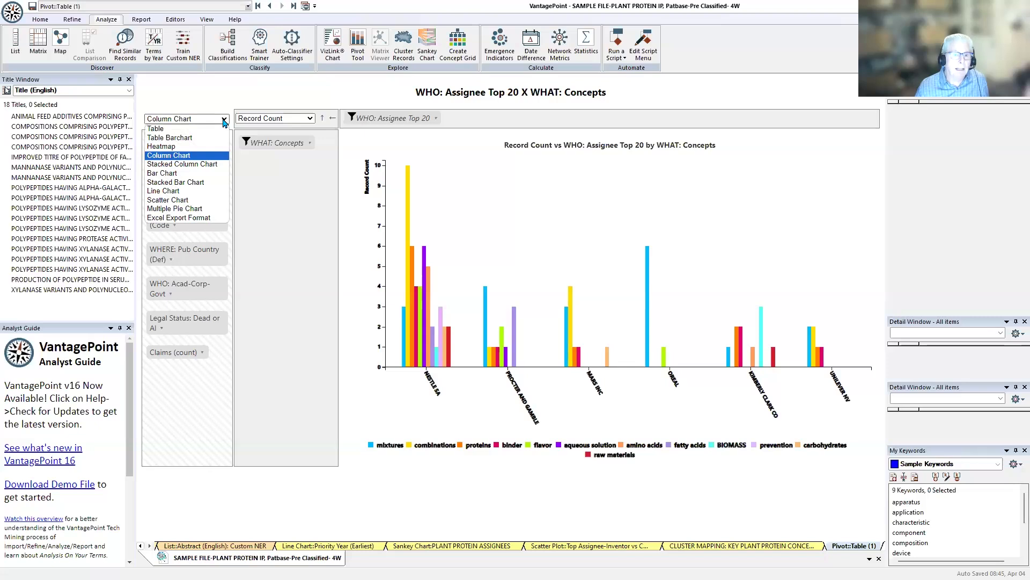
{"action": "left_click", "coordinate": [188, 164]}
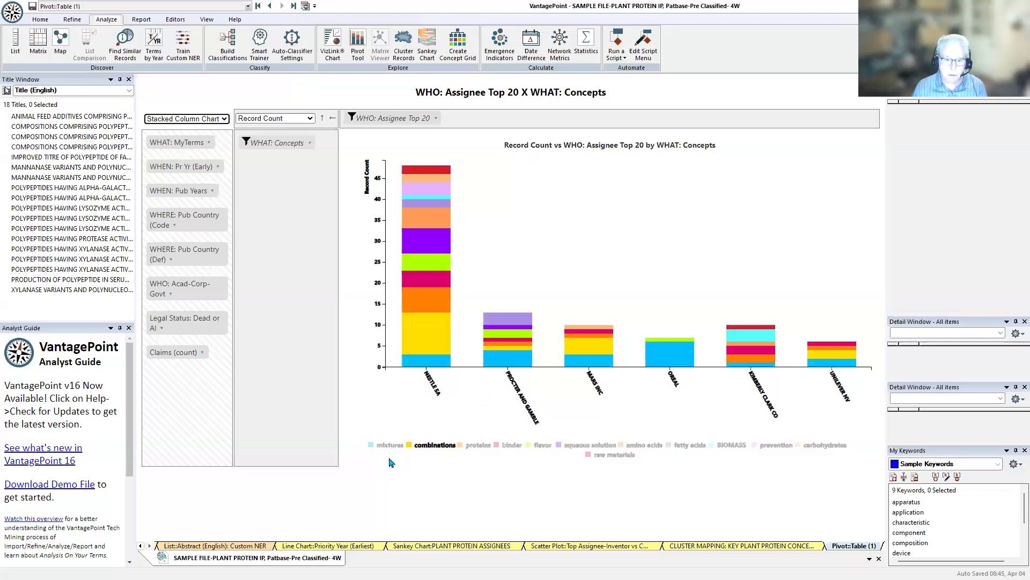
{"action": "left_click", "coordinate": [374, 446]}
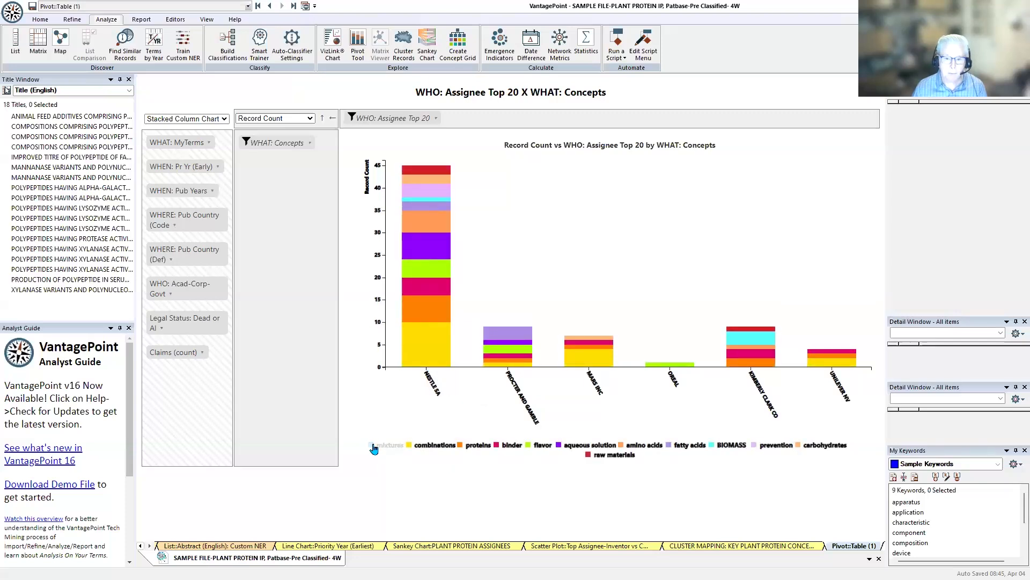
{"action": "left_click", "coordinate": [565, 449]}
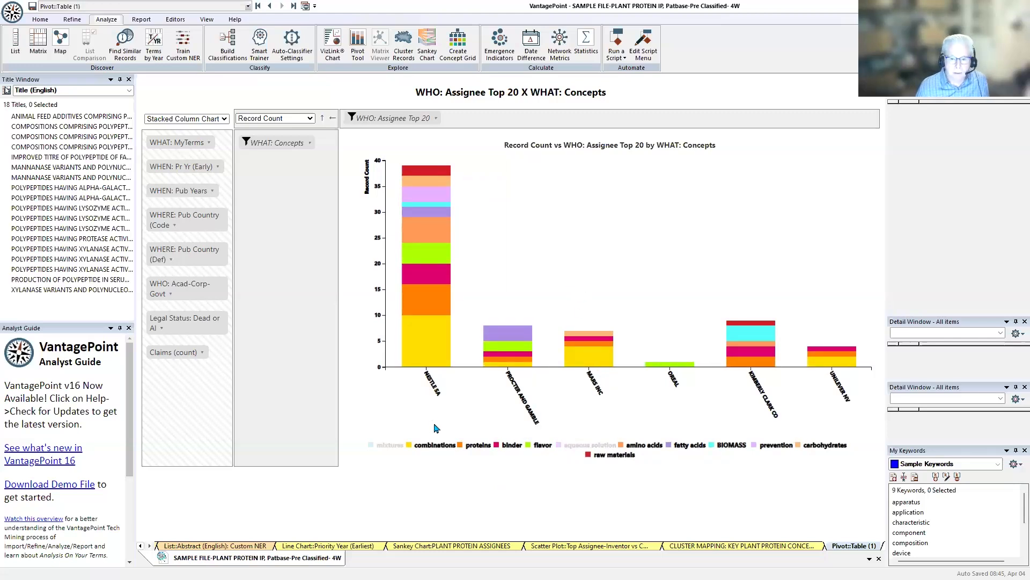
{"action": "left_click", "coordinate": [385, 446]}
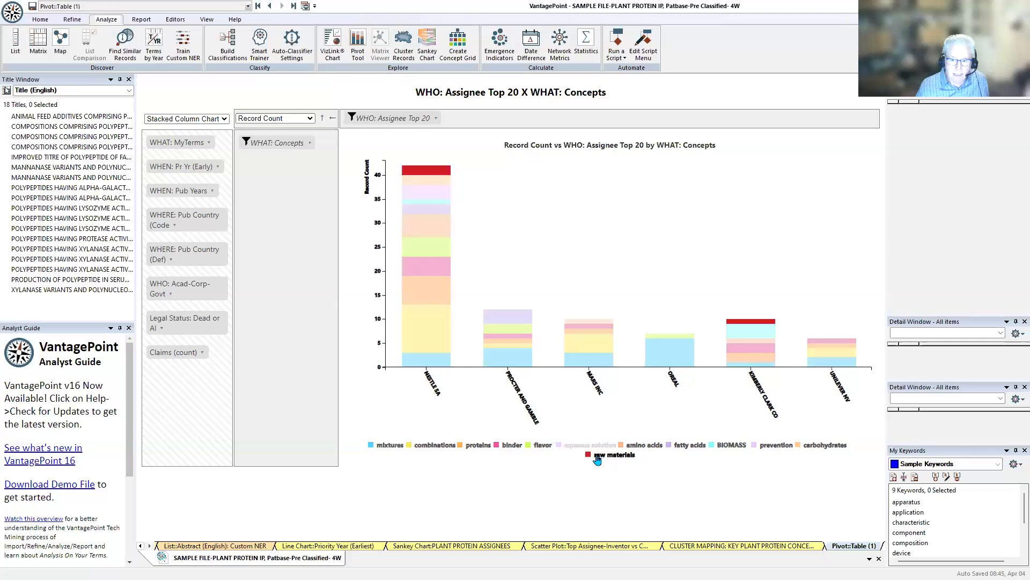
{"action": "left_click", "coordinate": [580, 447]}
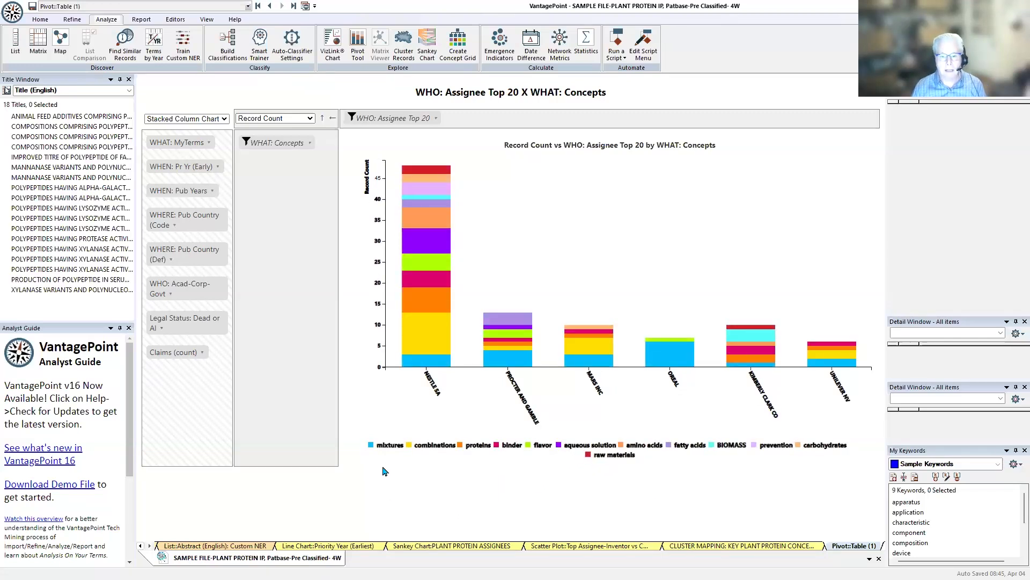
{"action": "mouse_move", "coordinate": [614, 340]}
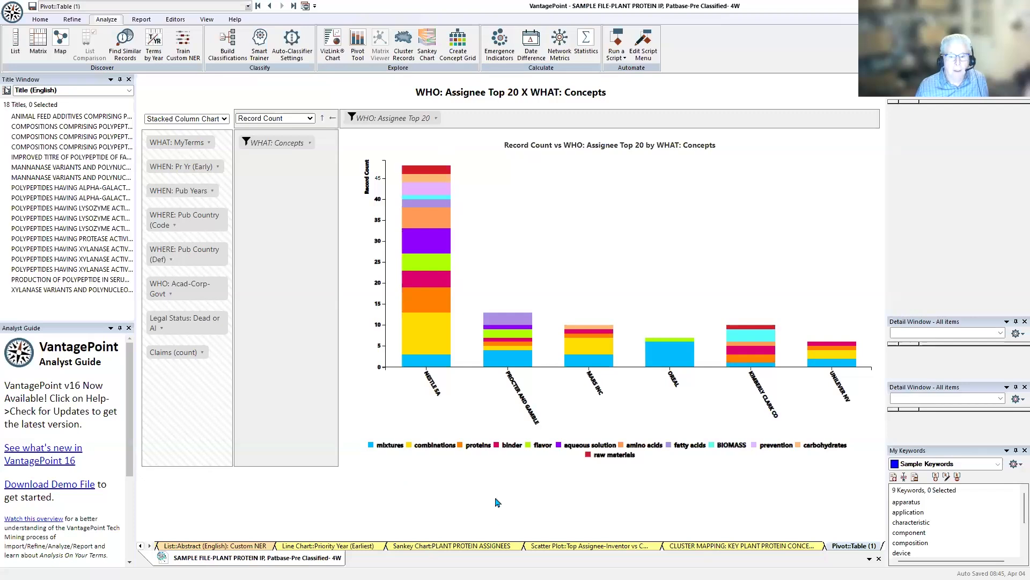
Show the pivot in Excel Export Format, select all its text, and return to the Stacked Column Chart
{"action": "left_click", "coordinate": [223, 119]}
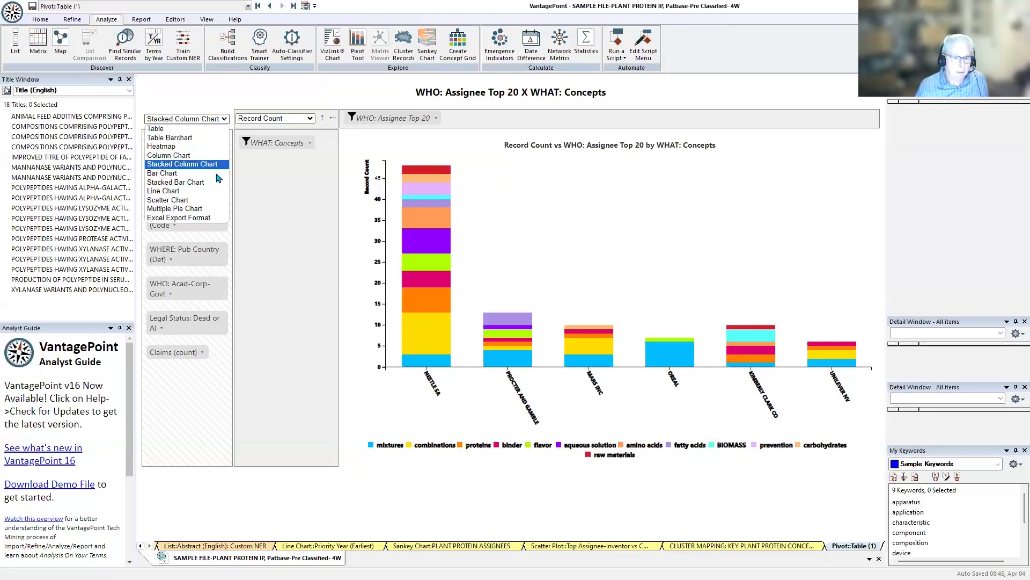
{"action": "left_click", "coordinate": [180, 218]}
{"action": "left_click_drag", "start_coordinate": [592, 284], "coordinate": [397, 141]}
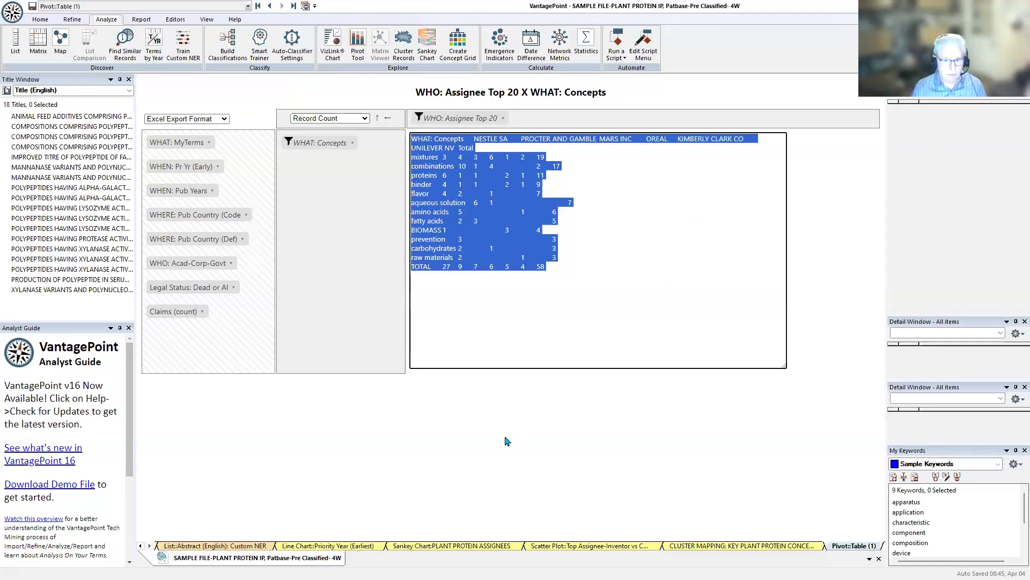
{"action": "left_click", "coordinate": [450, 447]}
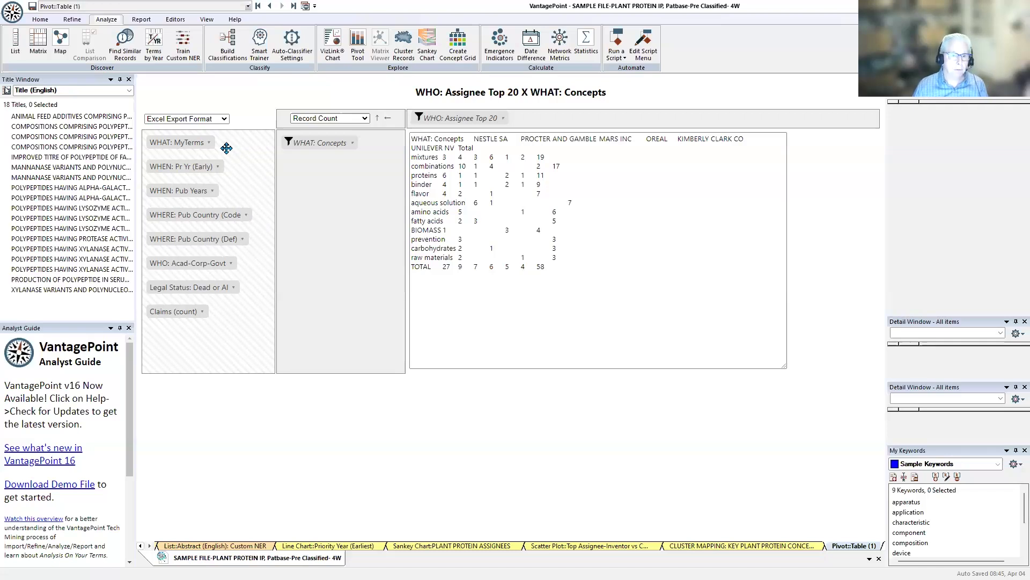
{"action": "left_click", "coordinate": [223, 119]}
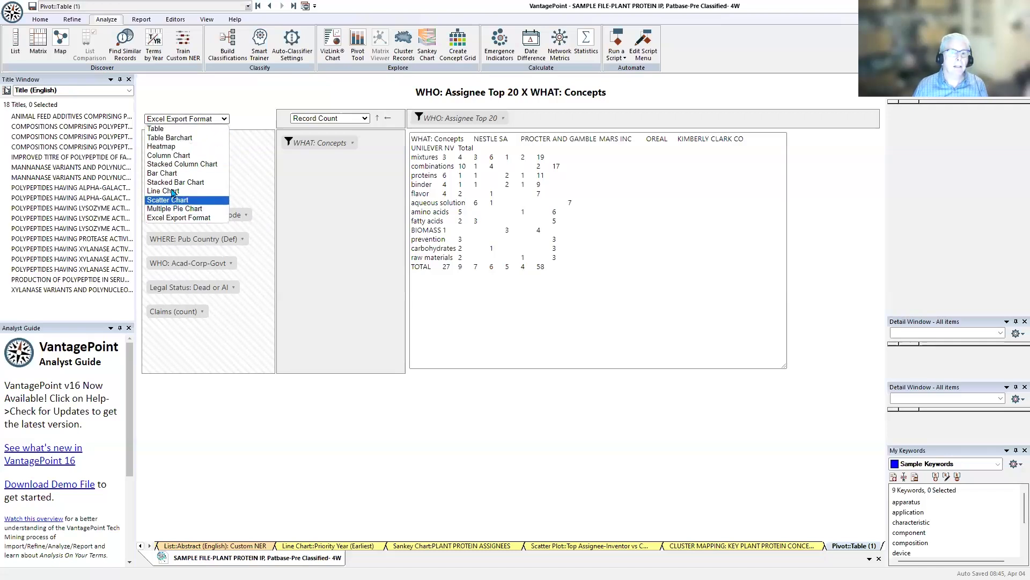
{"action": "left_click", "coordinate": [171, 163]}
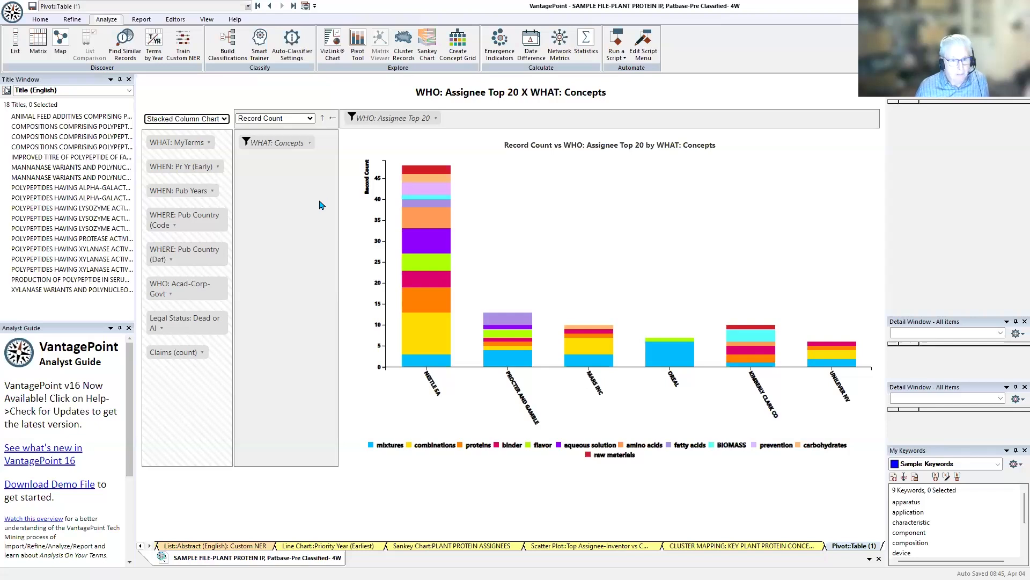
Include all WHAT: Concepts items in the chart, including (NO RECORDS)
{"action": "left_click", "coordinate": [224, 119]}
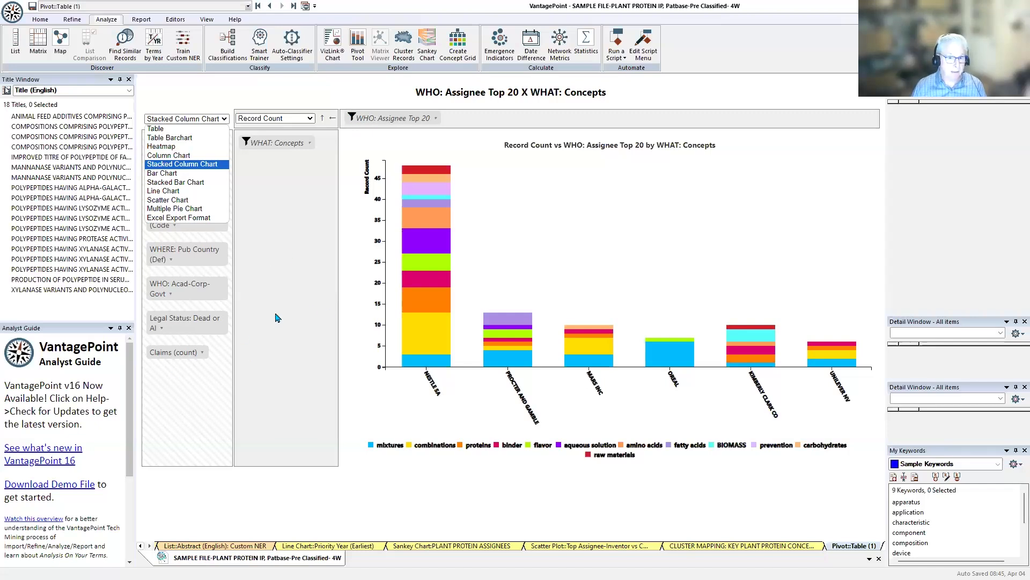
{"action": "left_click", "coordinate": [310, 146]}
{"action": "left_click", "coordinate": [310, 146]}
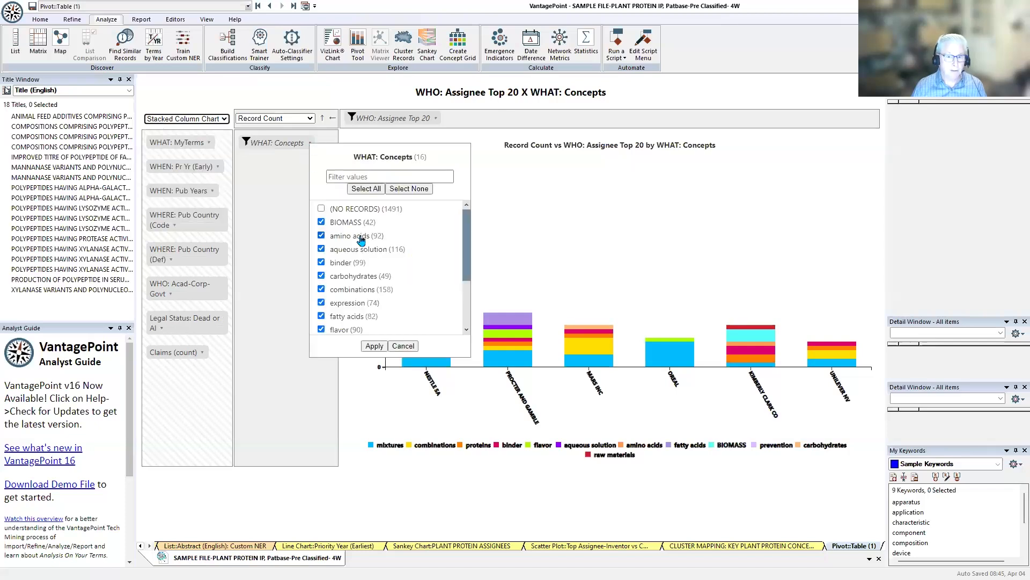
{"action": "left_click", "coordinate": [366, 189]}
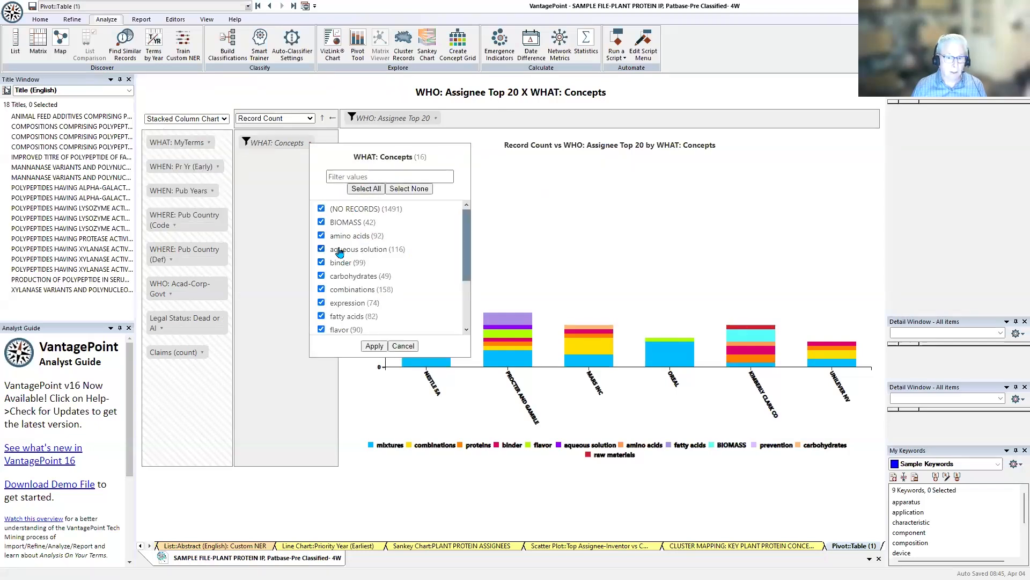
{"action": "left_click", "coordinate": [375, 346]}
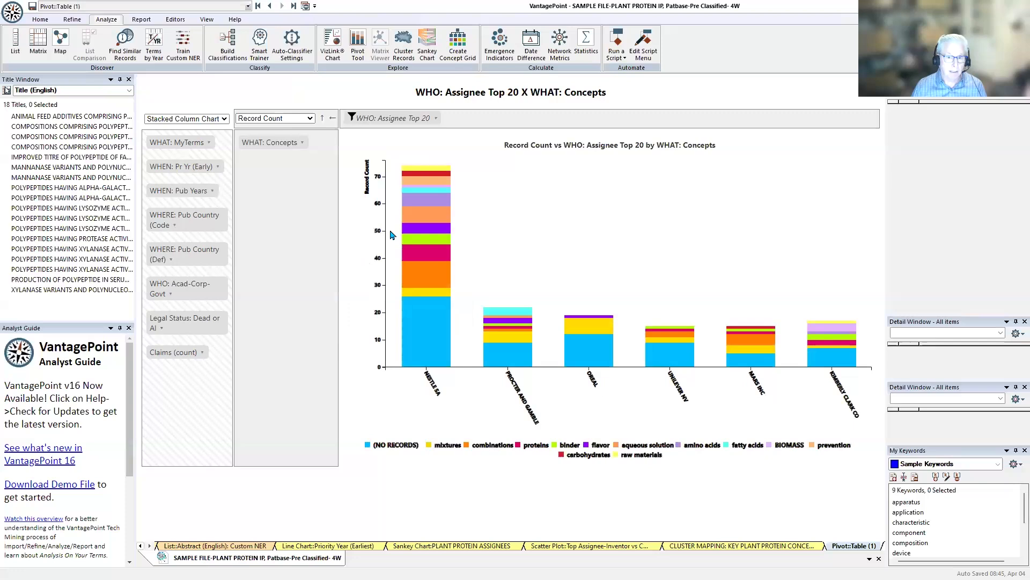
Include all WHO: Assignee Top 20 items, and remove both WHAT: Concepts and WHO: Assignee Top 20 from the pivot axes
{"action": "left_click", "coordinate": [437, 119]}
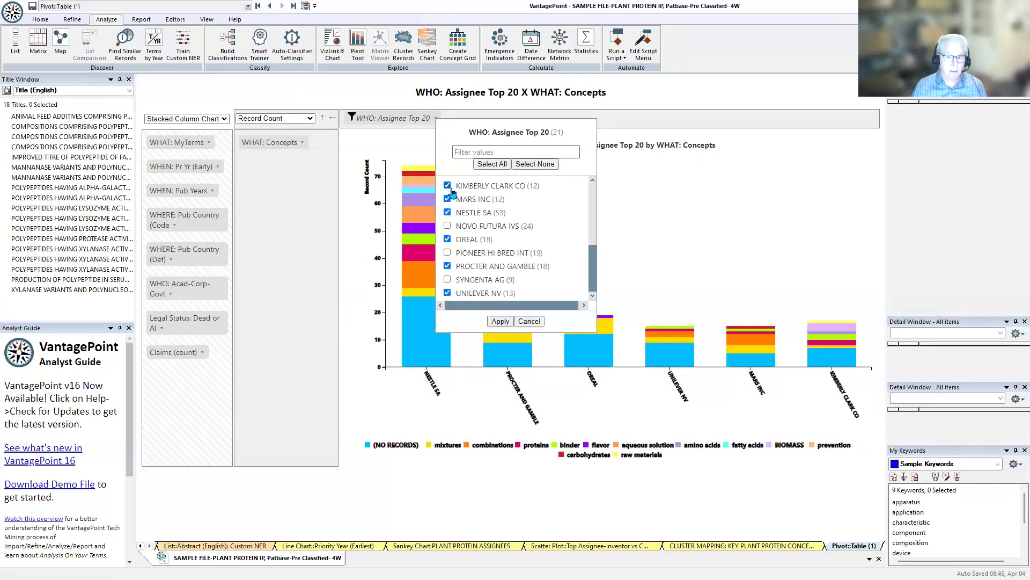
{"action": "left_click", "coordinate": [491, 164]}
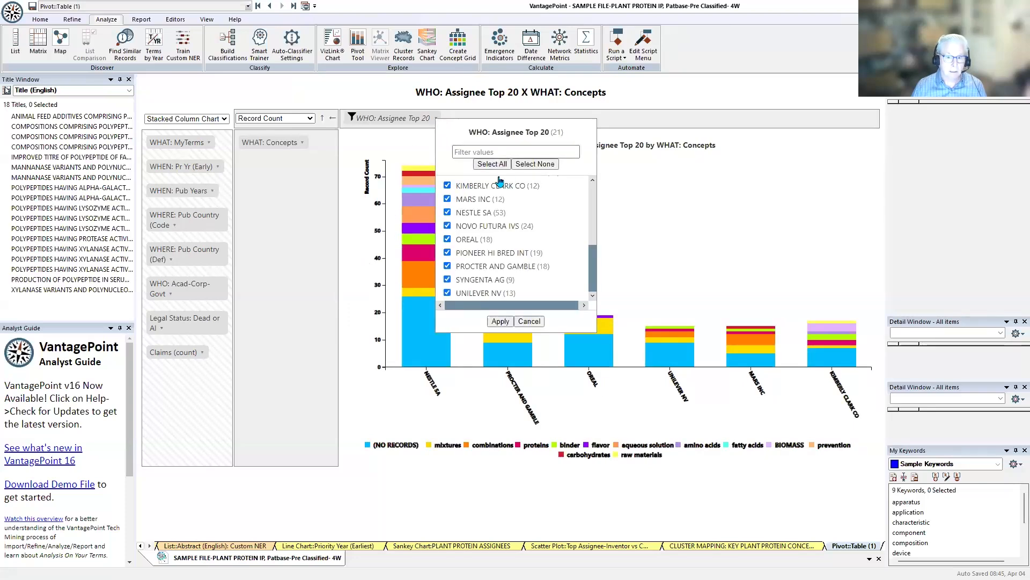
{"action": "left_click", "coordinate": [500, 321]}
{"action": "left_click_drag", "start_coordinate": [284, 143], "coordinate": [177, 375]}
{"action": "left_click_drag", "start_coordinate": [385, 117], "coordinate": [177, 403]}
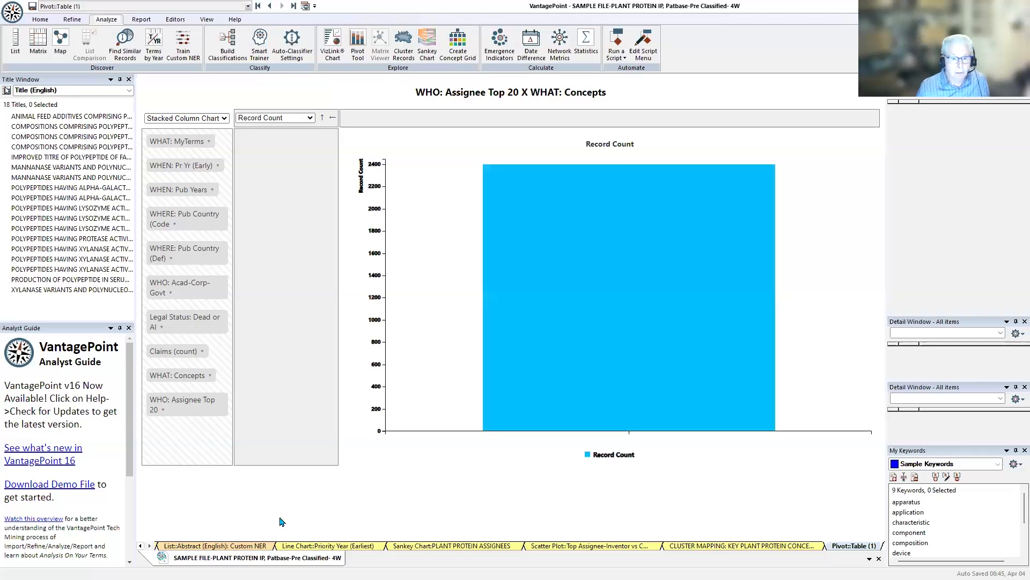
Build a Line Chart with WHEN: Pub Years as columns, ordered chronologically from 2010
{"action": "left_click", "coordinate": [225, 119]}
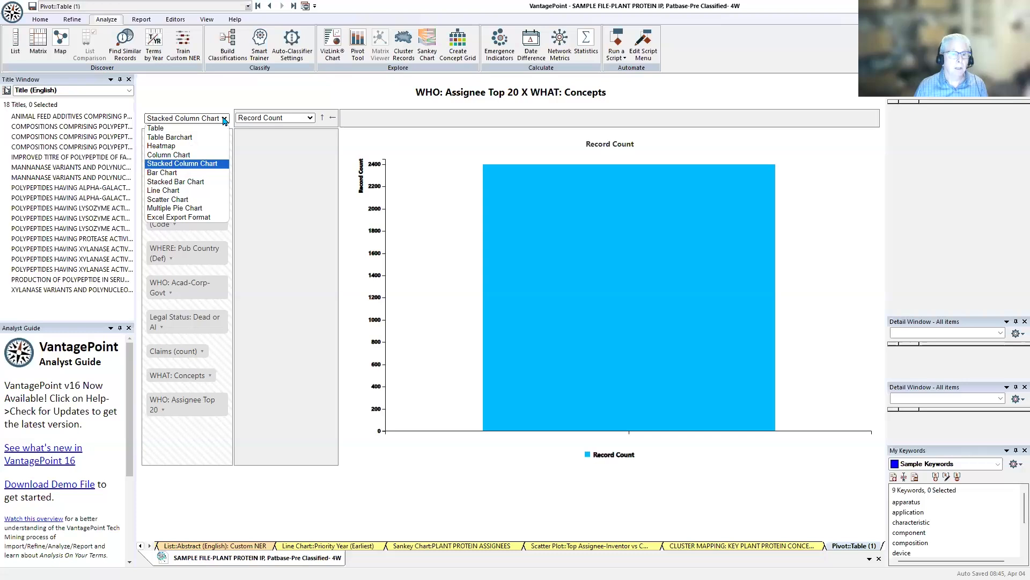
{"action": "left_click", "coordinate": [168, 191]}
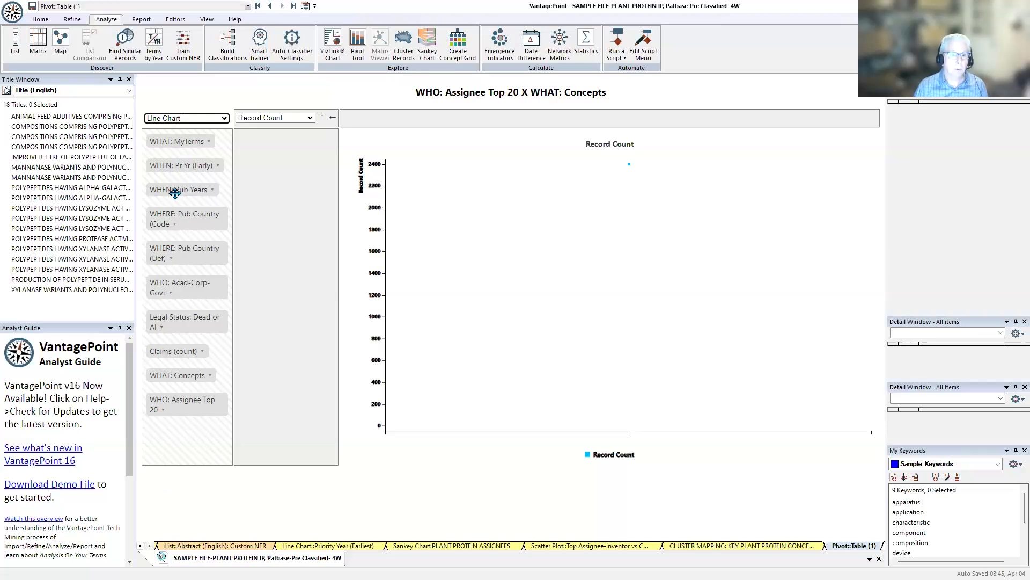
{"action": "left_click_drag", "start_coordinate": [175, 185], "coordinate": [277, 202]}
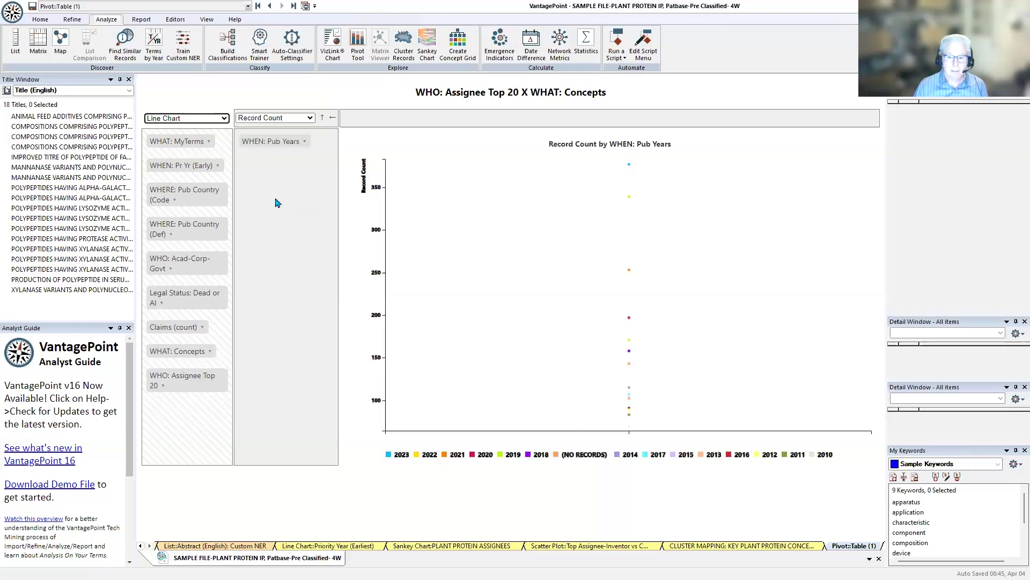
{"action": "left_click_drag", "start_coordinate": [269, 140], "coordinate": [408, 118]}
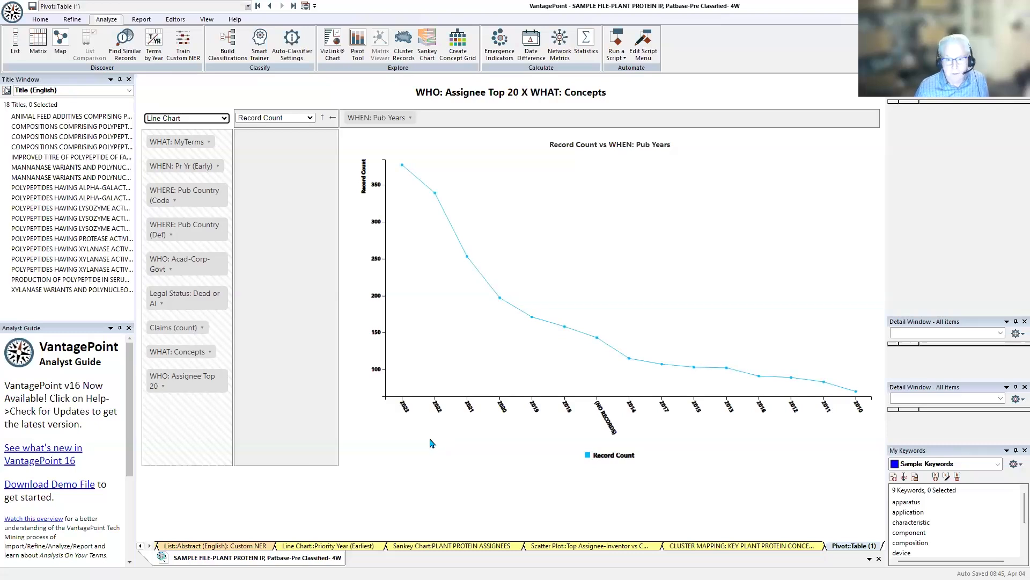
{"action": "left_click", "coordinate": [333, 119]}
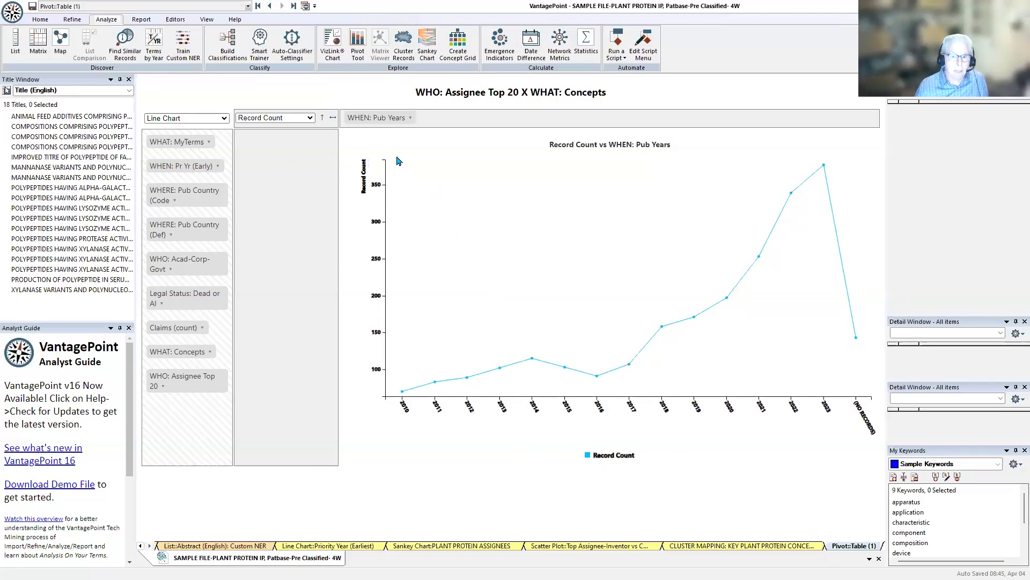
Exclude (NO RECORDS) from the WHEN: Pub Years items in the line chart
{"action": "left_click", "coordinate": [410, 120]}
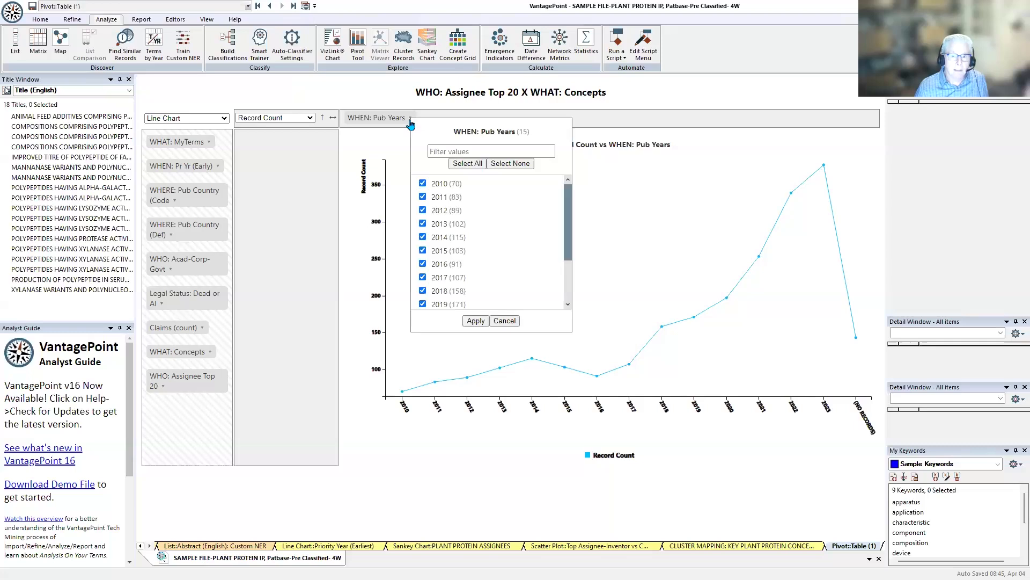
{"action": "scroll", "coordinate": [568, 246], "scroll_direction": "down", "scroll_amount": 2}
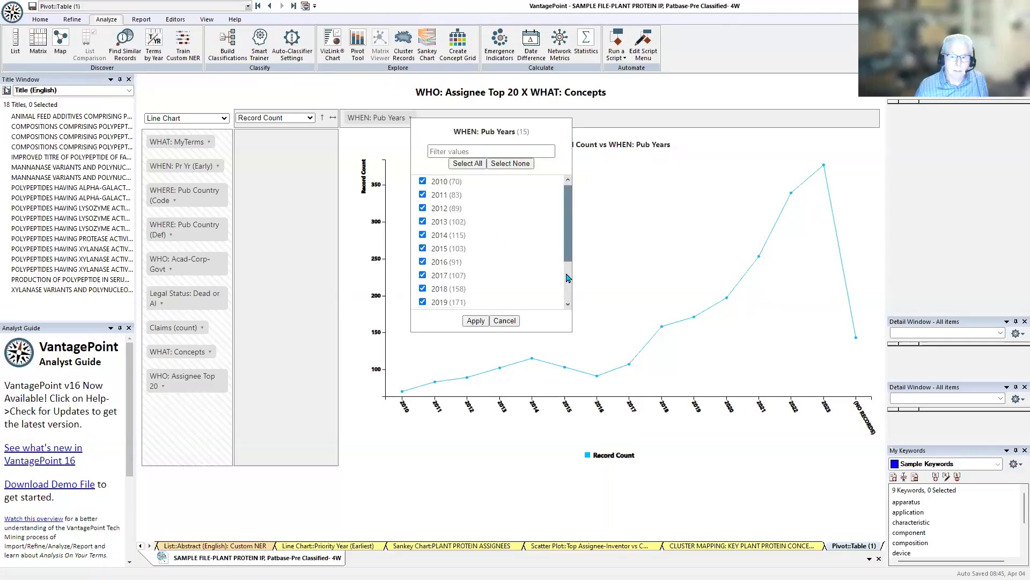
{"action": "left_click", "coordinate": [476, 321]}
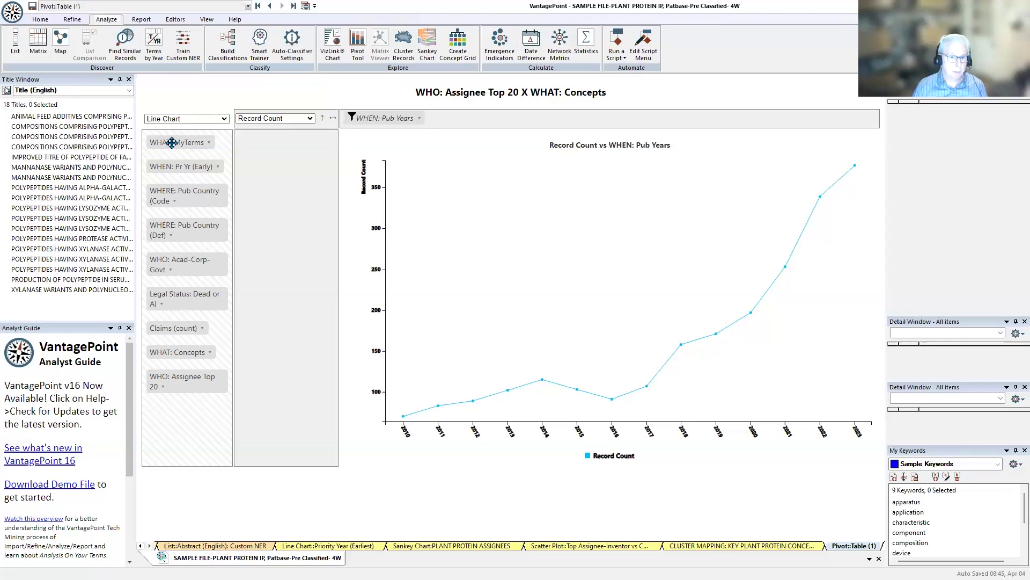
Split the line chart by WHAT: MyTerms as rows, excluding its (NO RECORDS) item
{"action": "left_click_drag", "start_coordinate": [185, 145], "coordinate": [283, 184]}
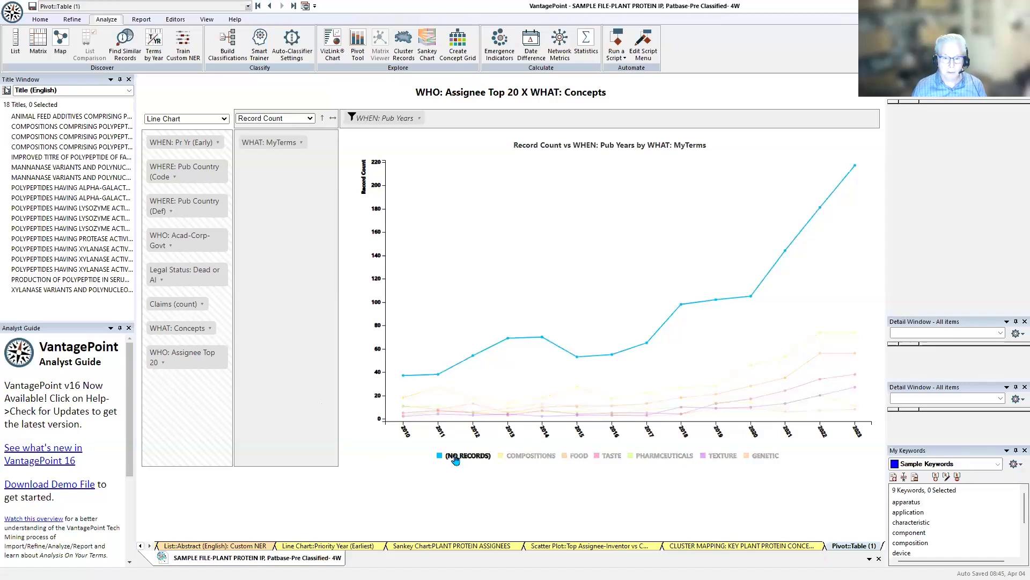
{"action": "left_click", "coordinate": [303, 144]}
{"action": "left_click", "coordinate": [314, 207]}
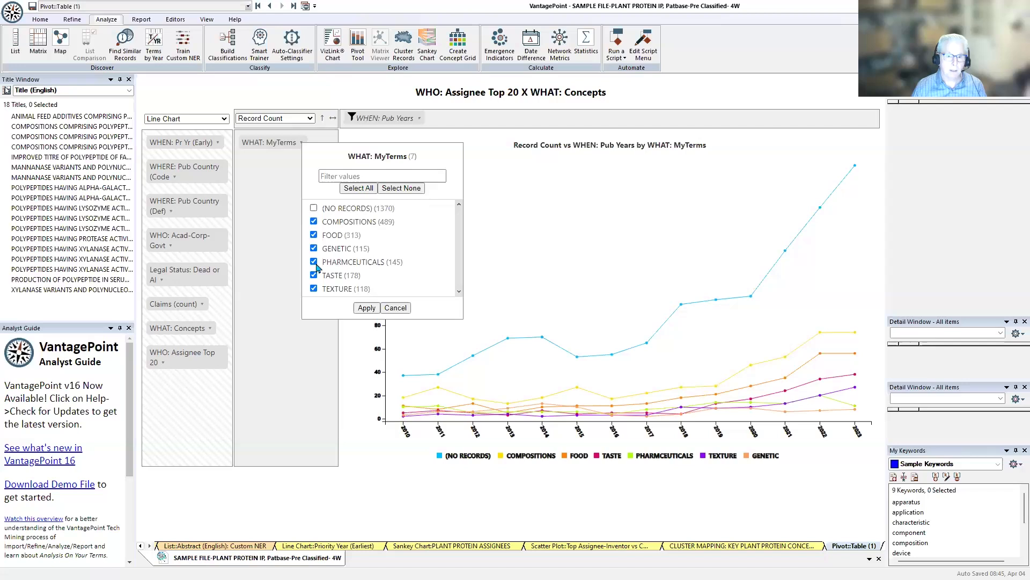
{"action": "left_click", "coordinate": [367, 308]}
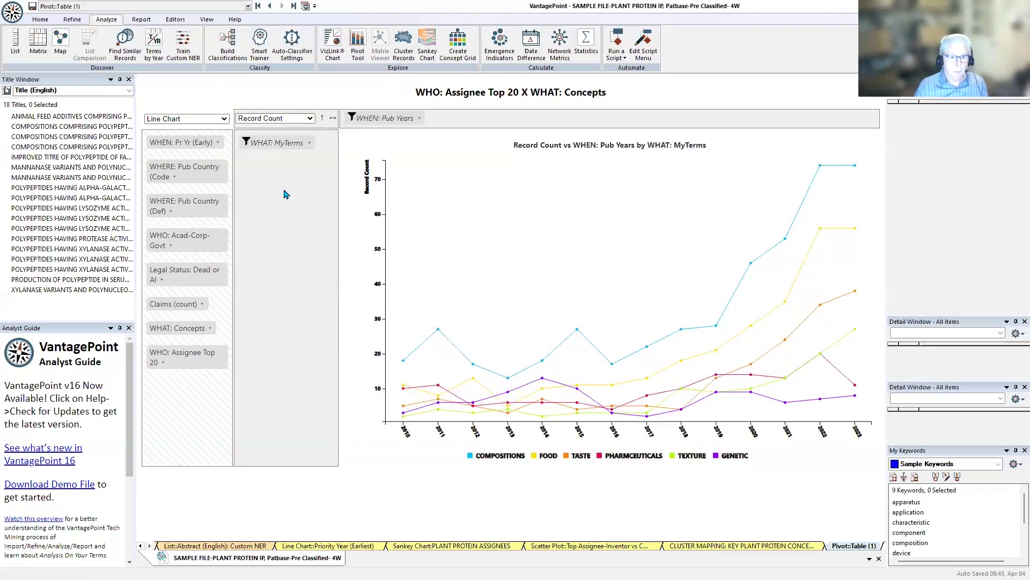
Replace WHAT: MyTerms with WHO: Acad-Corp-Govt as the row field of the line chart
{"action": "left_click_drag", "start_coordinate": [276, 142], "coordinate": [161, 421]}
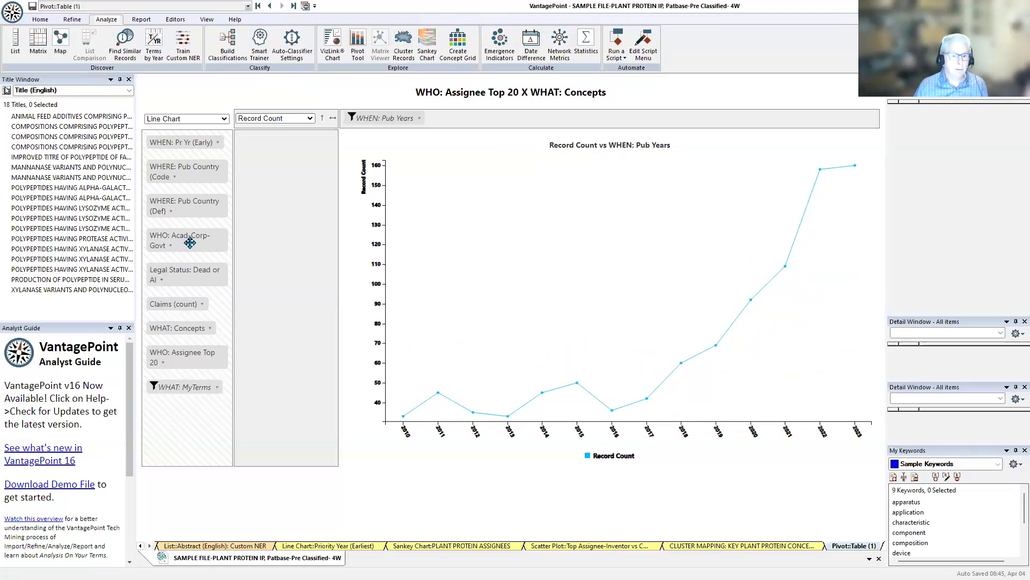
{"action": "left_click_drag", "start_coordinate": [188, 242], "coordinate": [284, 193]}
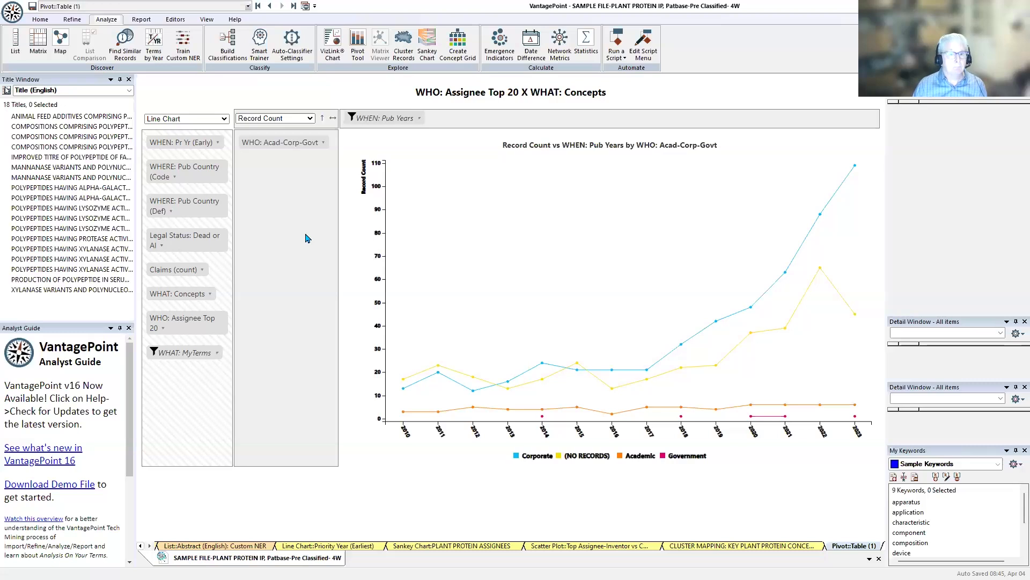
Include (NO RECORDS) again in both the WHEN: Pub Years and WHAT: MyTerms filters
{"action": "left_click", "coordinate": [420, 118]}
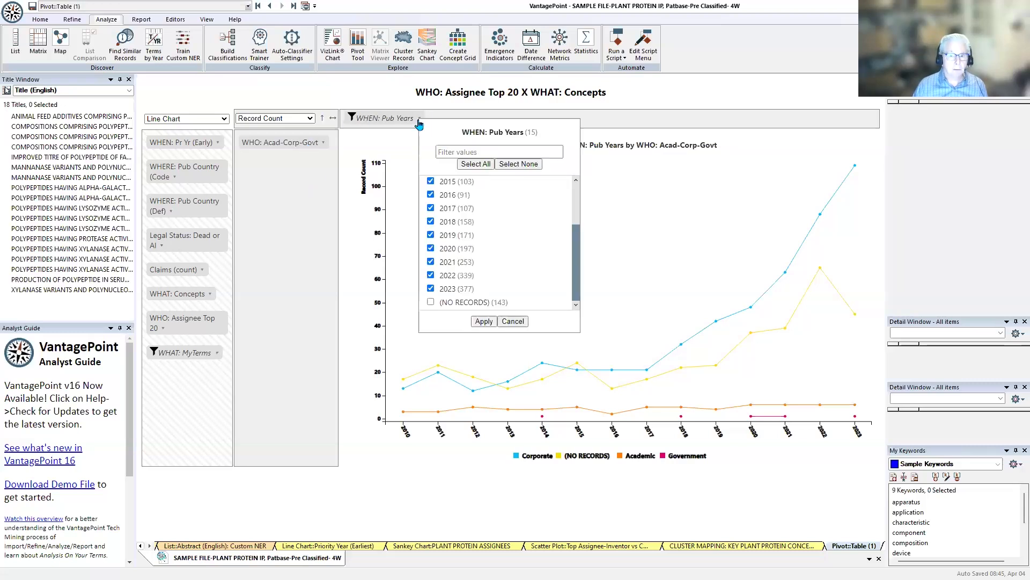
{"action": "left_click", "coordinate": [430, 302]}
{"action": "left_click", "coordinate": [483, 321]}
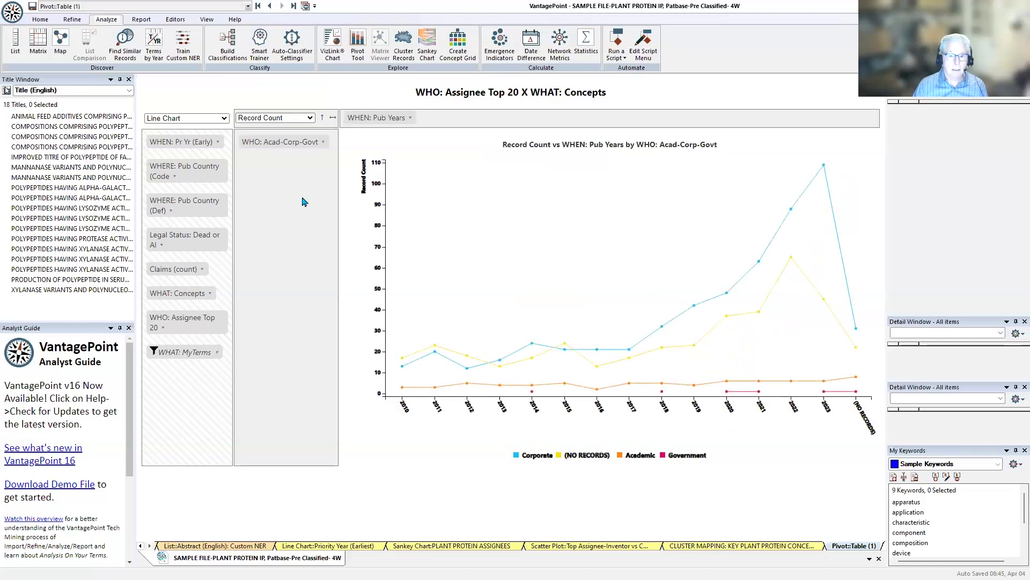
{"action": "left_click", "coordinate": [218, 353]}
{"action": "left_click", "coordinate": [229, 418]}
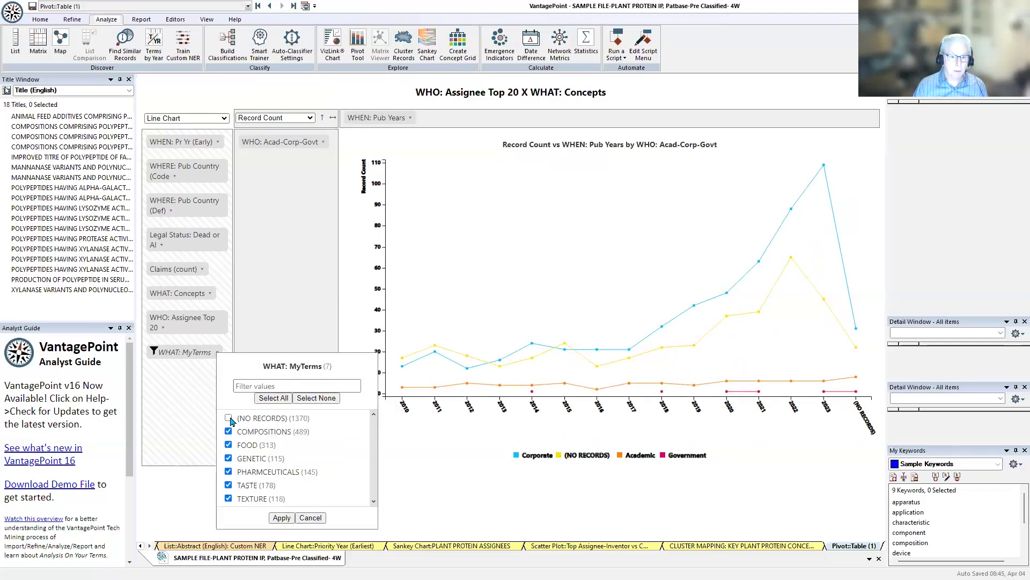
{"action": "left_click", "coordinate": [282, 517]}
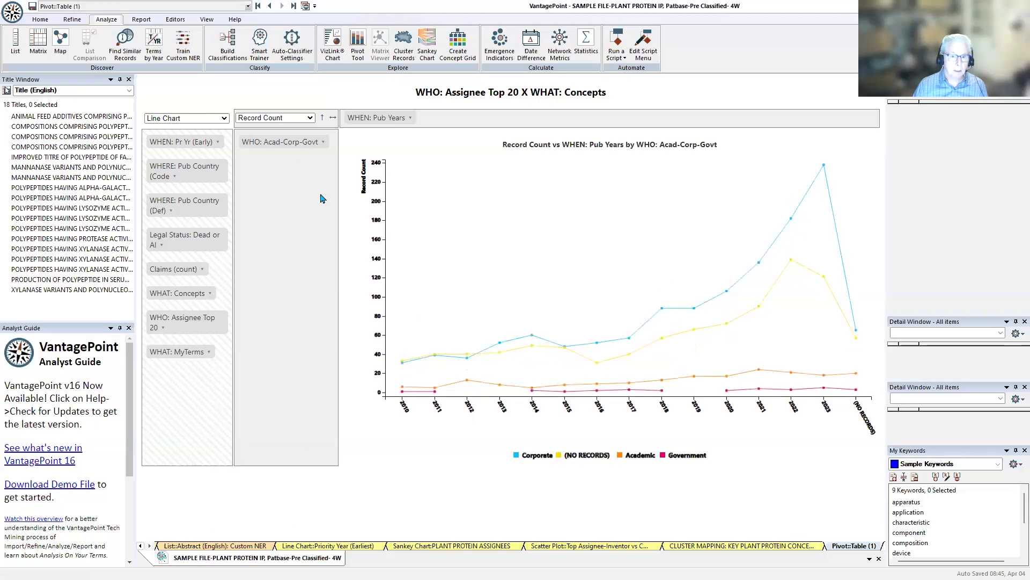
Clear the pivot axes and build a Scatter Chart with Claims (count) as rows and WHO: Assignee Top 20 as columns
{"action": "left_click_drag", "start_coordinate": [296, 146], "coordinate": [182, 381]}
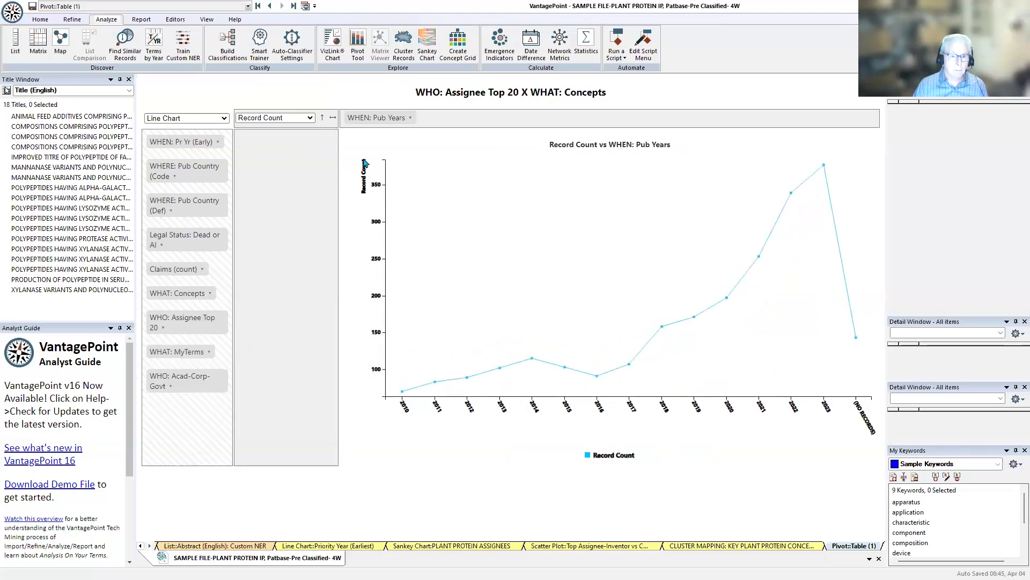
{"action": "left_click_drag", "start_coordinate": [378, 117], "coordinate": [187, 424]}
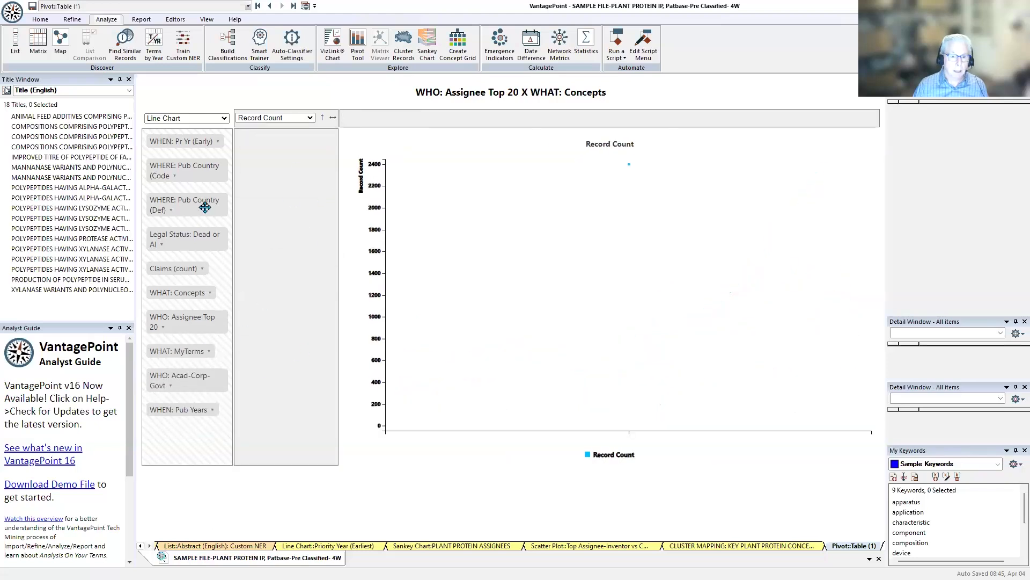
{"action": "left_click", "coordinate": [214, 119]}
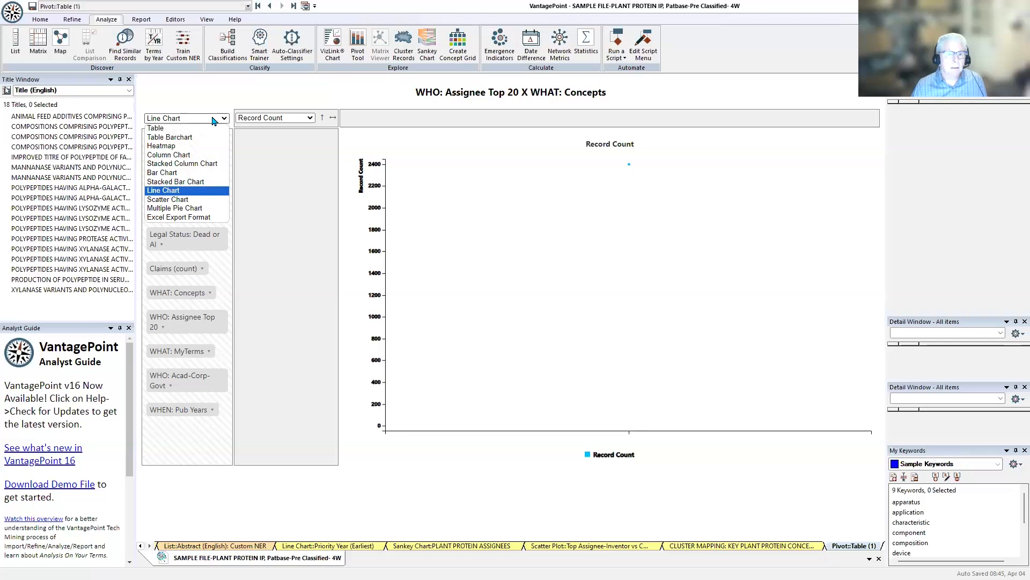
{"action": "left_click", "coordinate": [182, 199]}
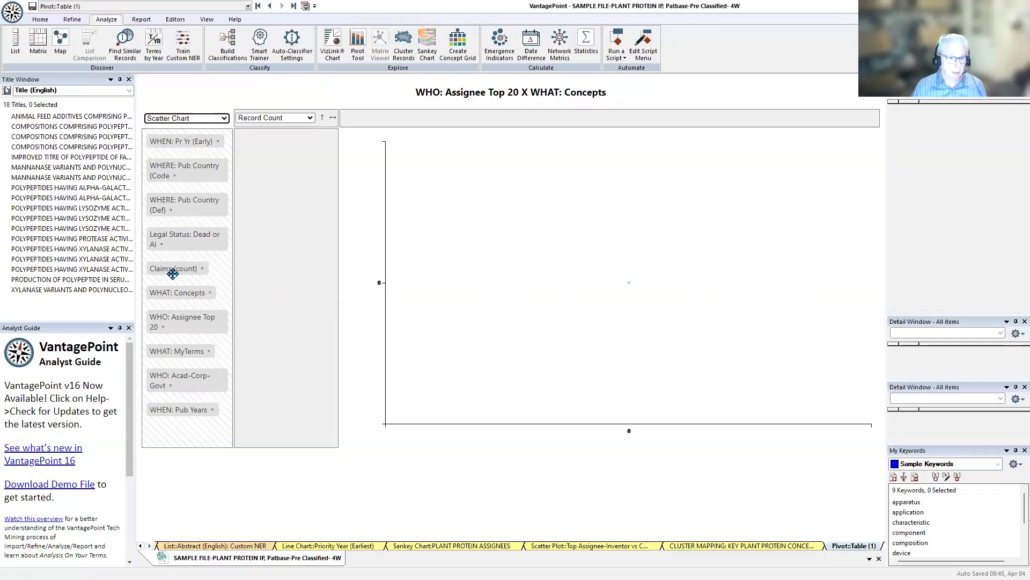
{"action": "left_click_drag", "start_coordinate": [174, 271], "coordinate": [290, 197]}
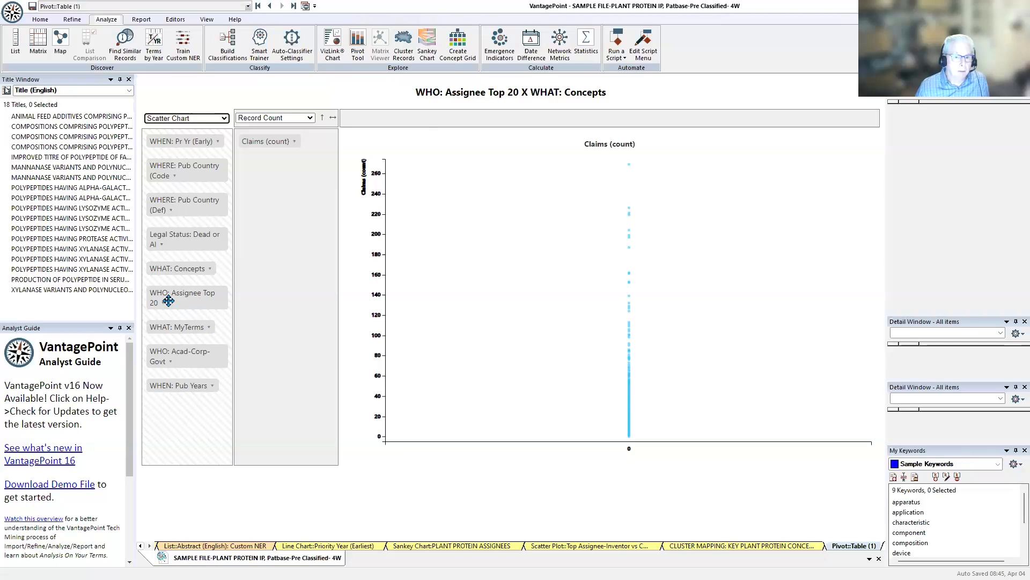
{"action": "left_click_drag", "start_coordinate": [169, 302], "coordinate": [464, 123]}
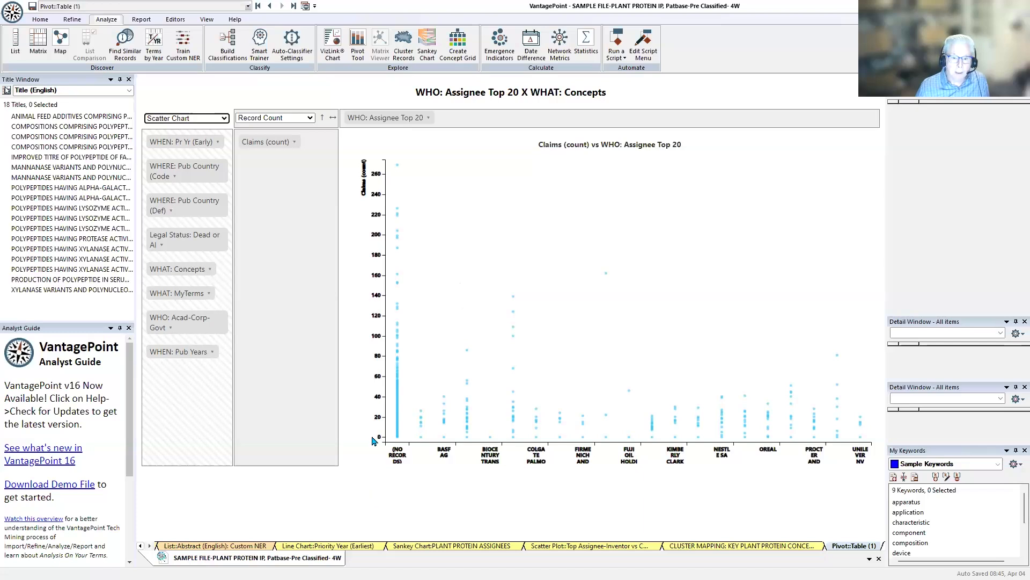
Exclude (NO RECORDS) from WHO: Assignee Top 20, and try to list the records behind the highest CARGILL INC point
{"action": "left_click", "coordinate": [428, 119]}
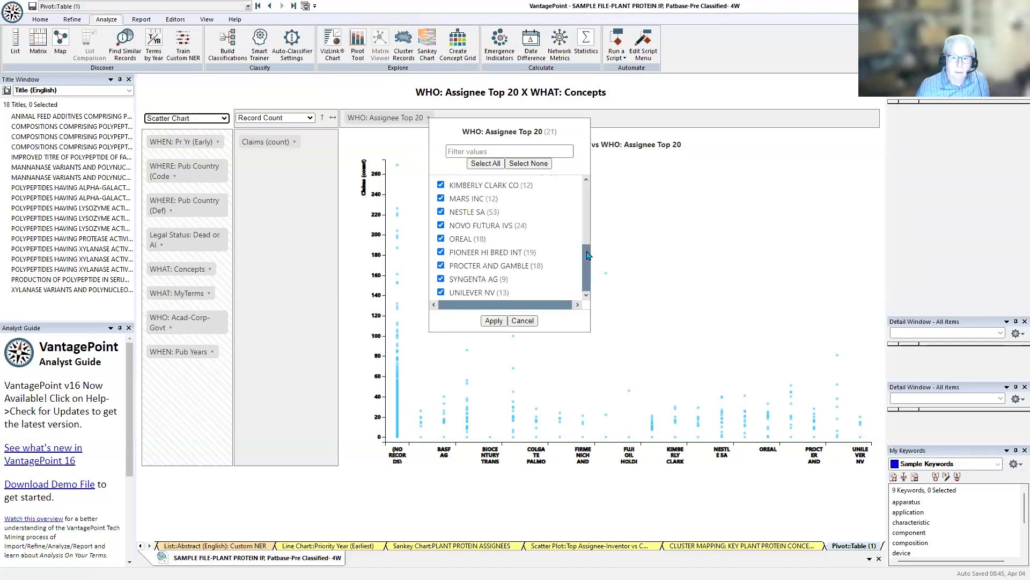
{"action": "left_click_drag", "start_coordinate": [588, 255], "coordinate": [586, 172]}
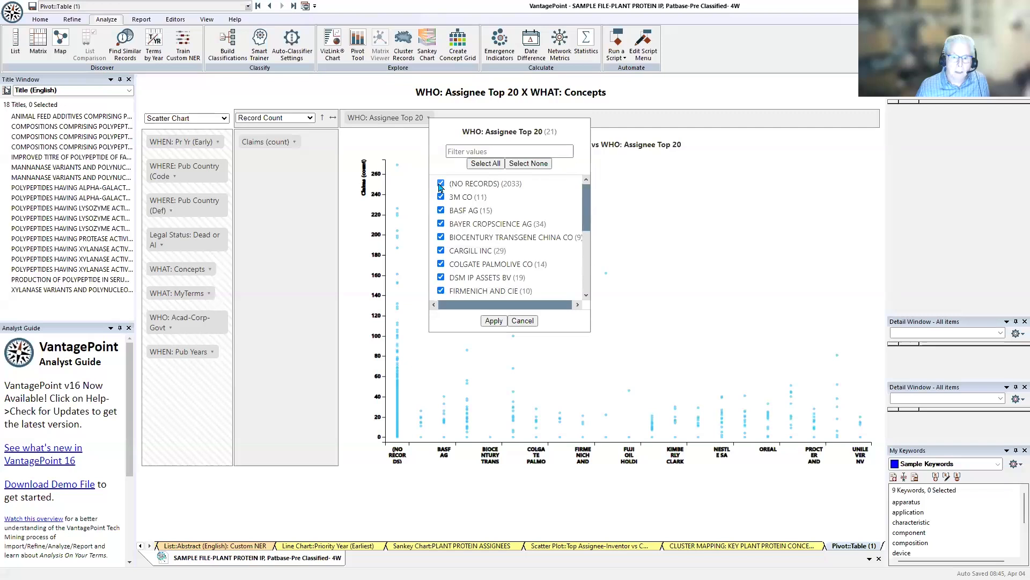
{"action": "left_click", "coordinate": [440, 183]}
{"action": "left_click", "coordinate": [493, 321]}
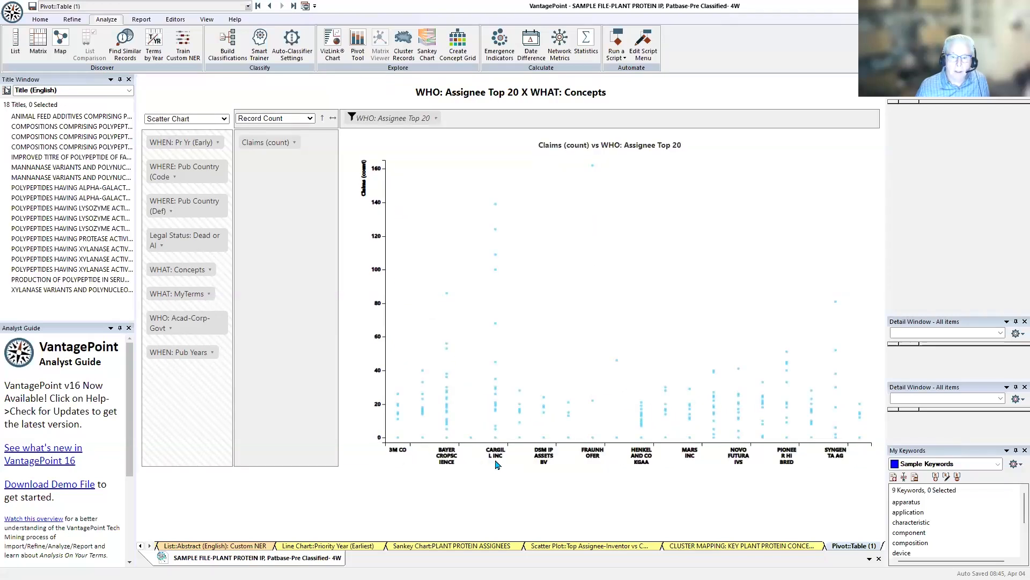
{"action": "left_click", "coordinate": [495, 209]}
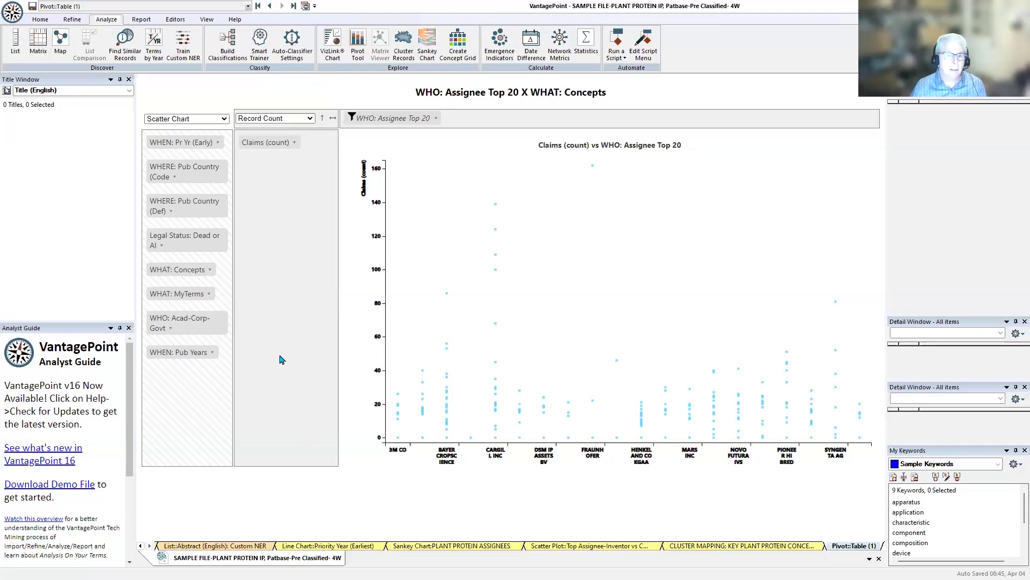
Include (NO RECORDS) again in WHO: Assignee Top 20, and remove it and Claims (count) from the pivot axes
{"action": "left_click", "coordinate": [437, 118]}
{"action": "left_click", "coordinate": [447, 184]}
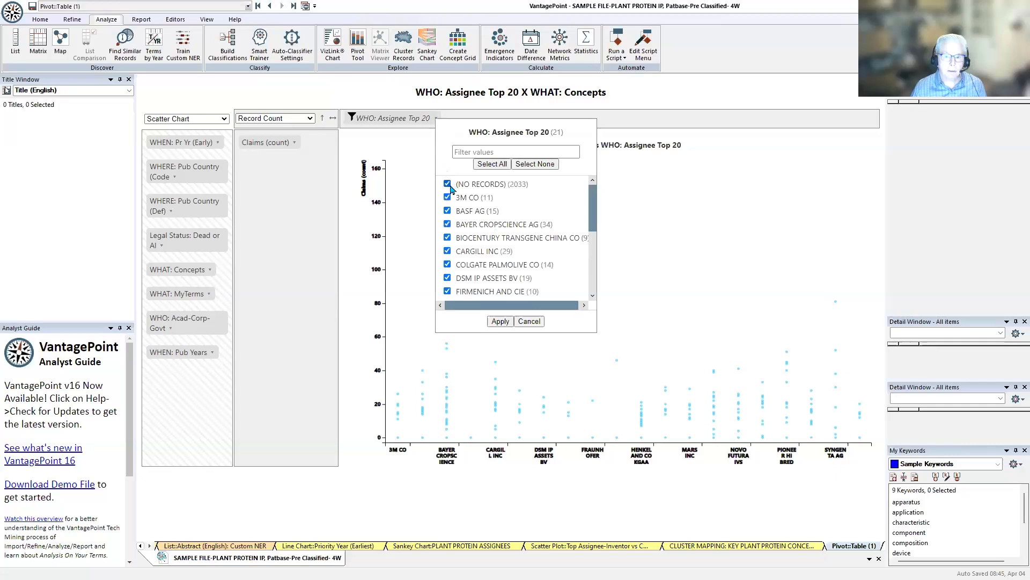
{"action": "left_click", "coordinate": [500, 321]}
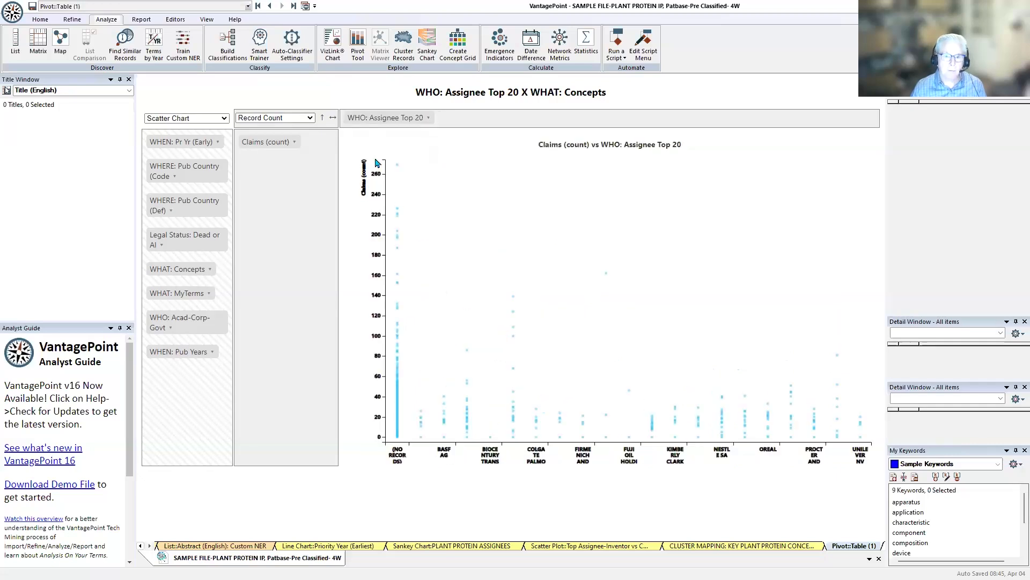
{"action": "left_click", "coordinate": [198, 119]}
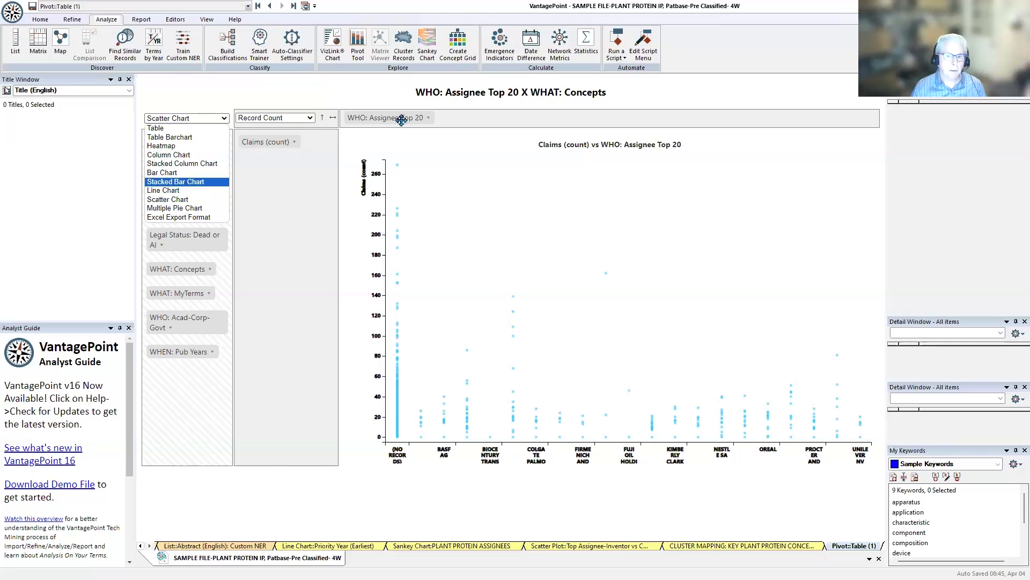
{"action": "left_click_drag", "start_coordinate": [401, 119], "coordinate": [191, 375]}
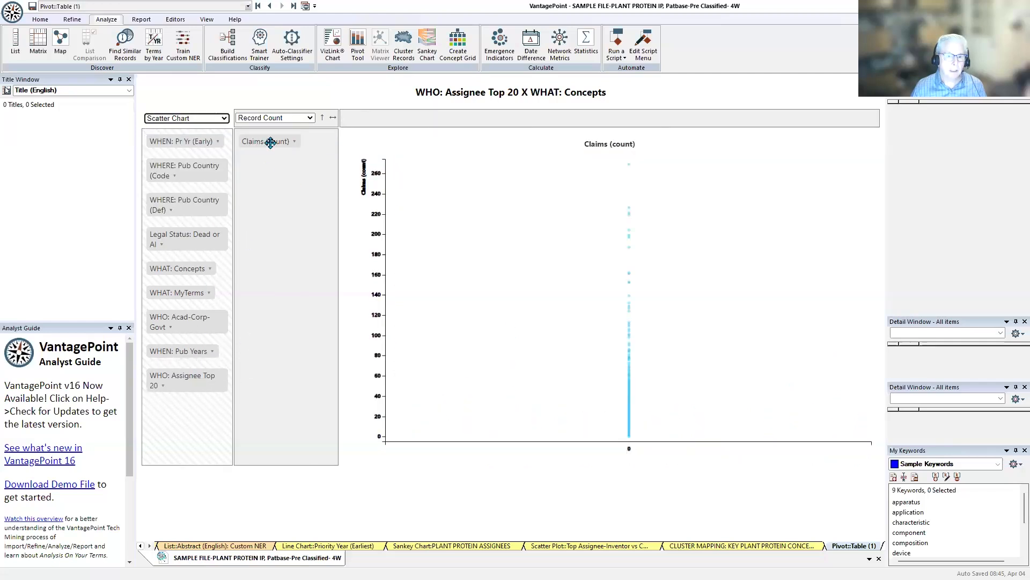
{"action": "left_click_drag", "start_coordinate": [270, 142], "coordinate": [171, 424]}
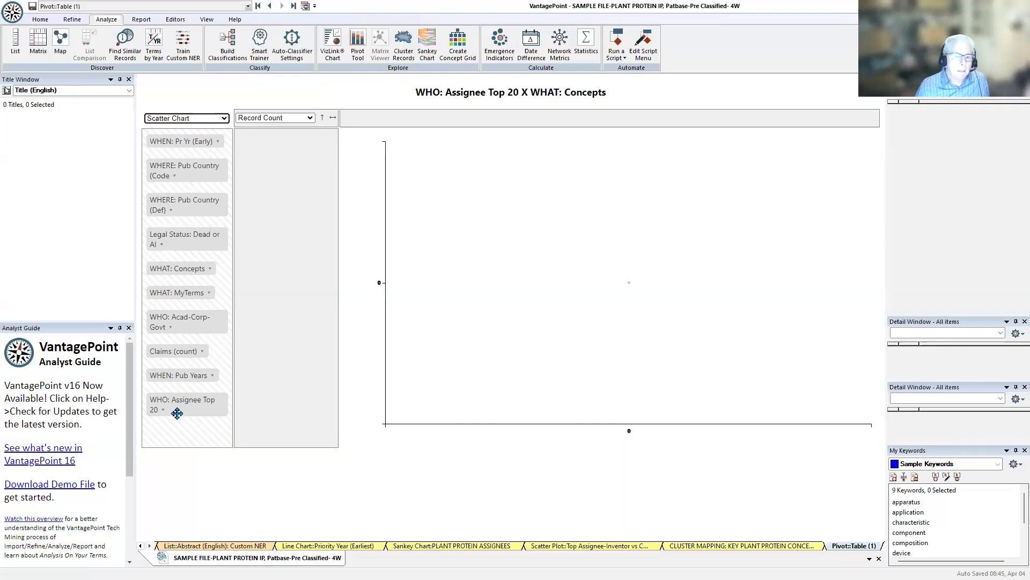
Build a Multiple Pie Chart with WHO: Assignee Top 20 as rows and WHAT: MyTerms as columns
{"action": "left_click_drag", "start_coordinate": [193, 400], "coordinate": [272, 229]}
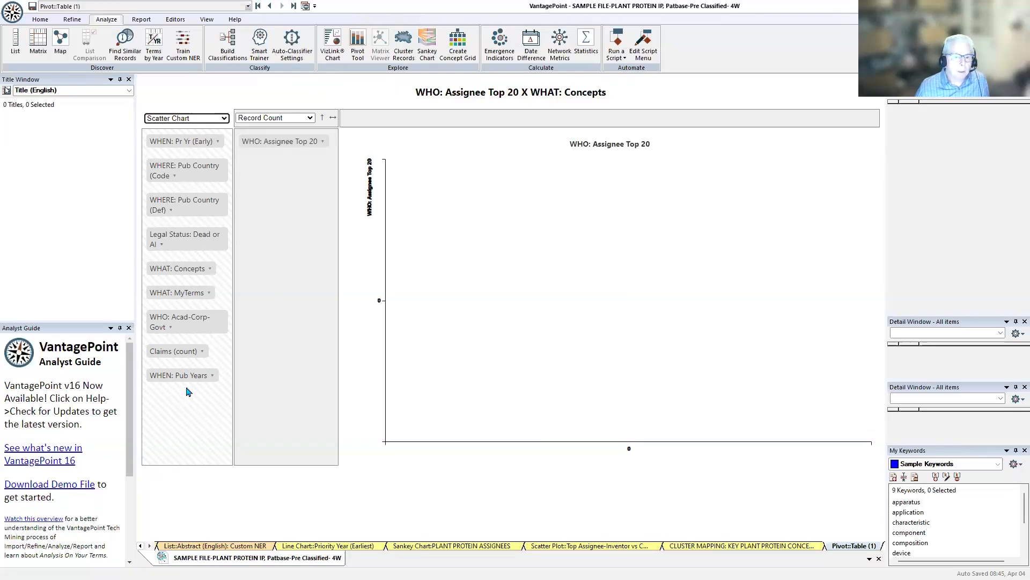
{"action": "left_click_drag", "start_coordinate": [177, 292], "coordinate": [416, 124]}
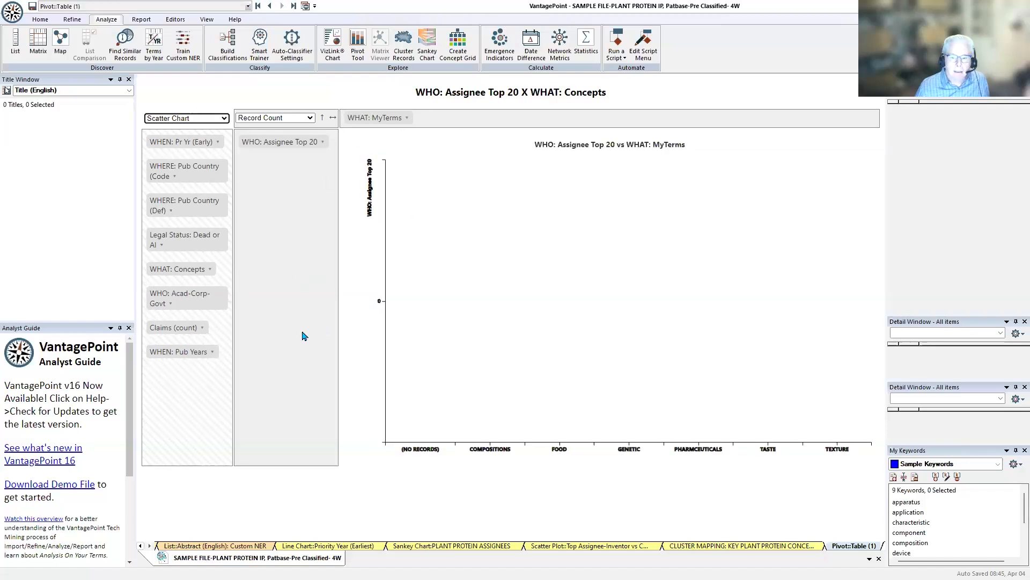
{"action": "left_click", "coordinate": [223, 120]}
{"action": "left_click", "coordinate": [177, 208]}
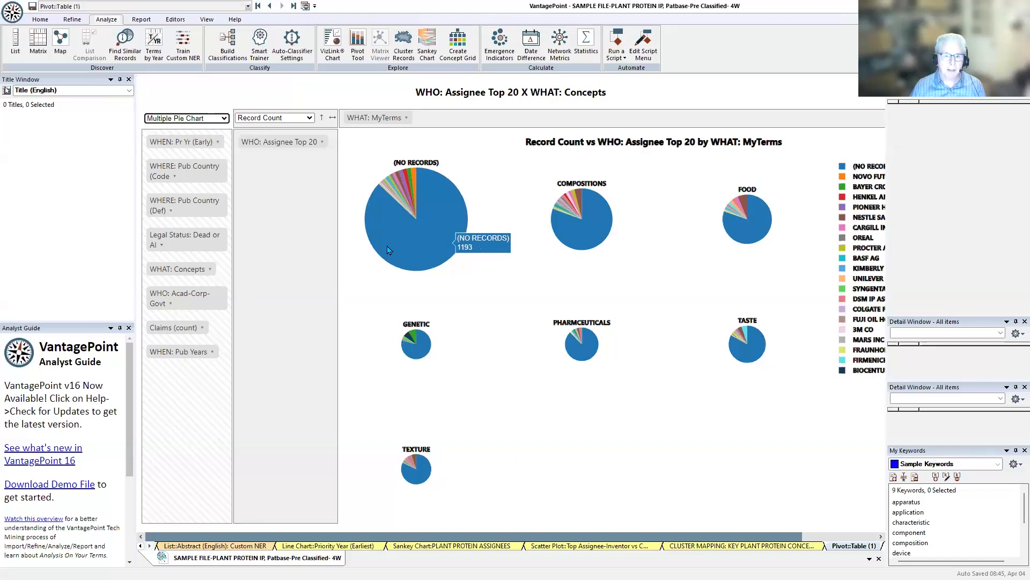
Exclude (NO RECORDS) from both the WHAT: MyTerms and WHO: Assignee Top 20 filters
{"action": "left_click", "coordinate": [406, 120]}
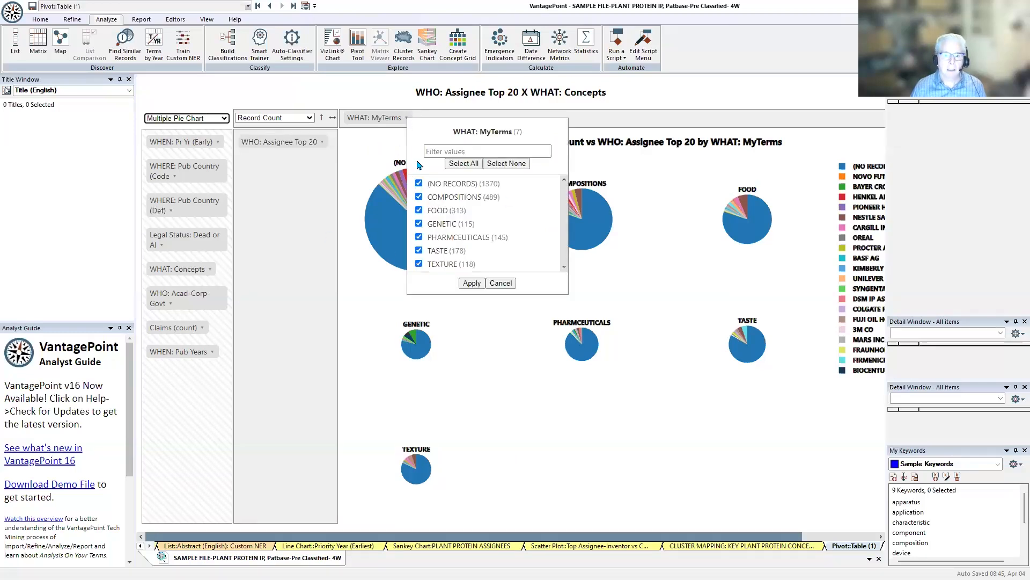
{"action": "left_click", "coordinate": [422, 183]}
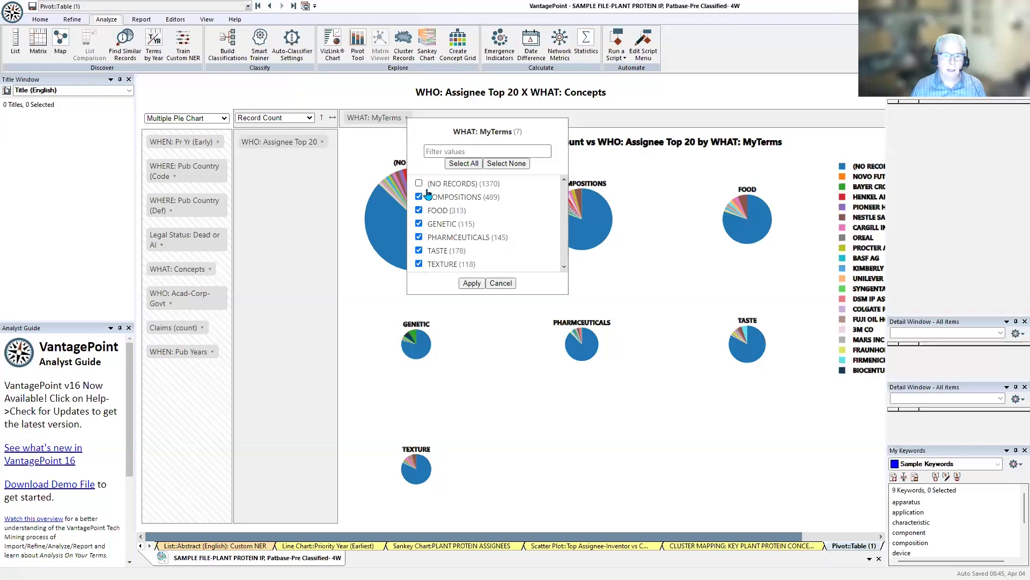
{"action": "left_click", "coordinate": [471, 283]}
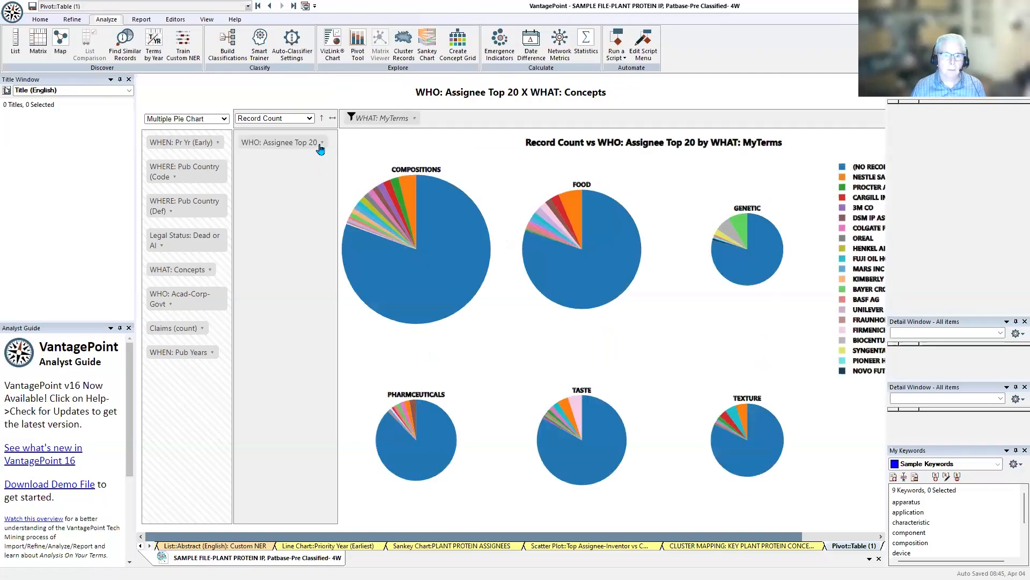
{"action": "left_click", "coordinate": [323, 142]}
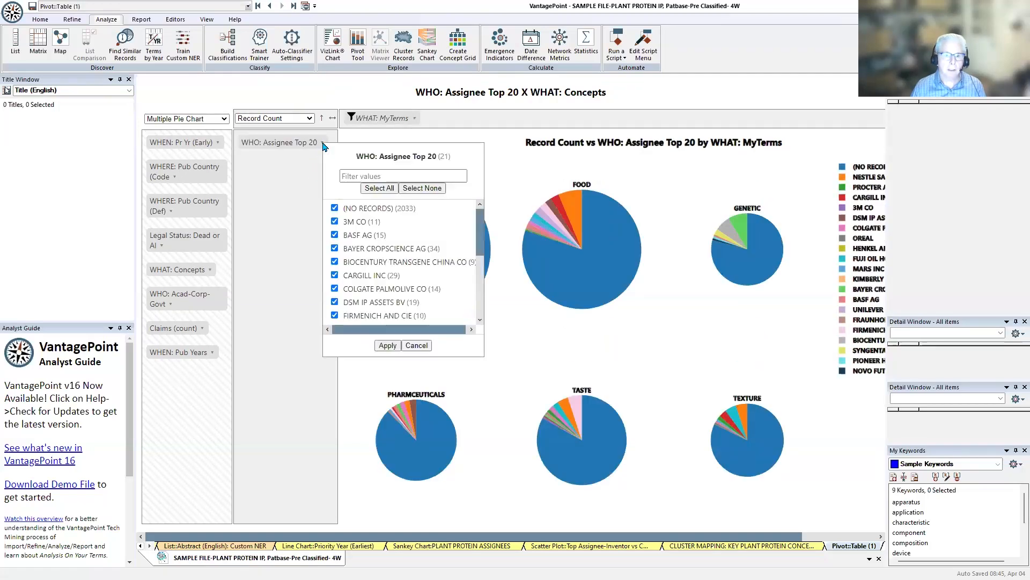
{"action": "left_click", "coordinate": [379, 348]}
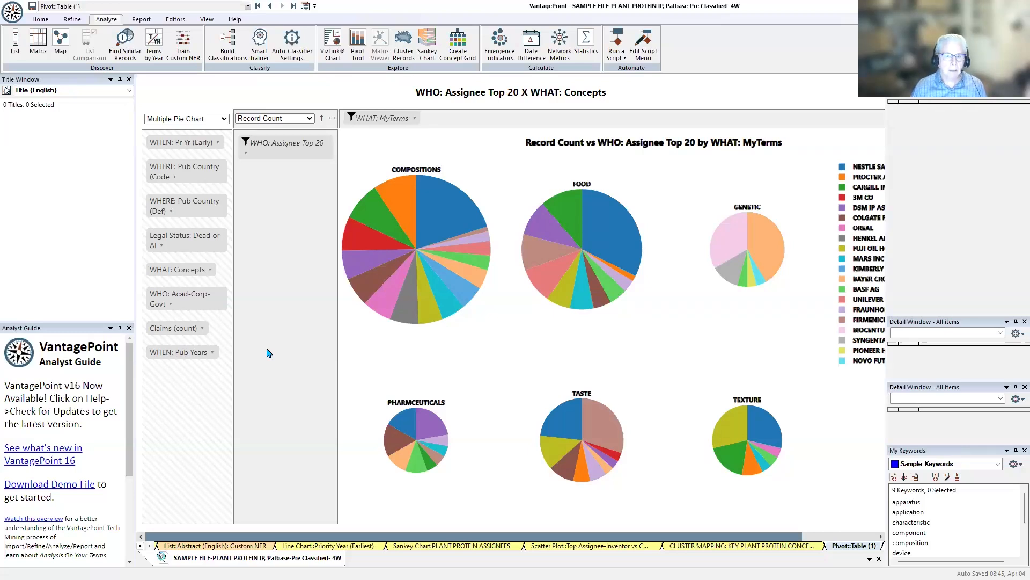
List the records behind NESTLE SA in the COMPOSITIONS pie, and chart their Priority Year (Earliest) - Priority Years Earliest in the first detail window
{"action": "left_click", "coordinate": [435, 230]}
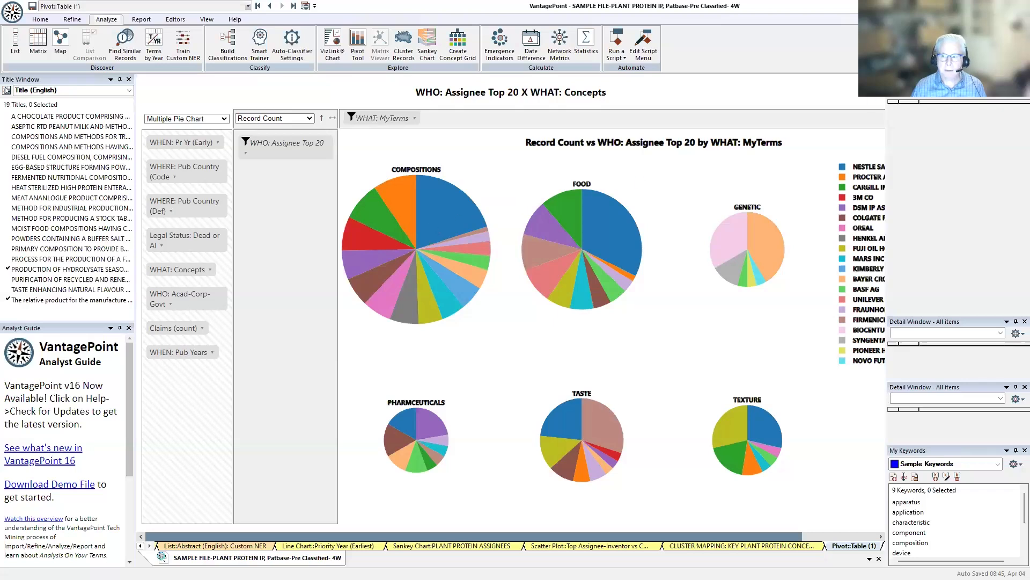
{"action": "left_click", "coordinate": [1001, 90]}
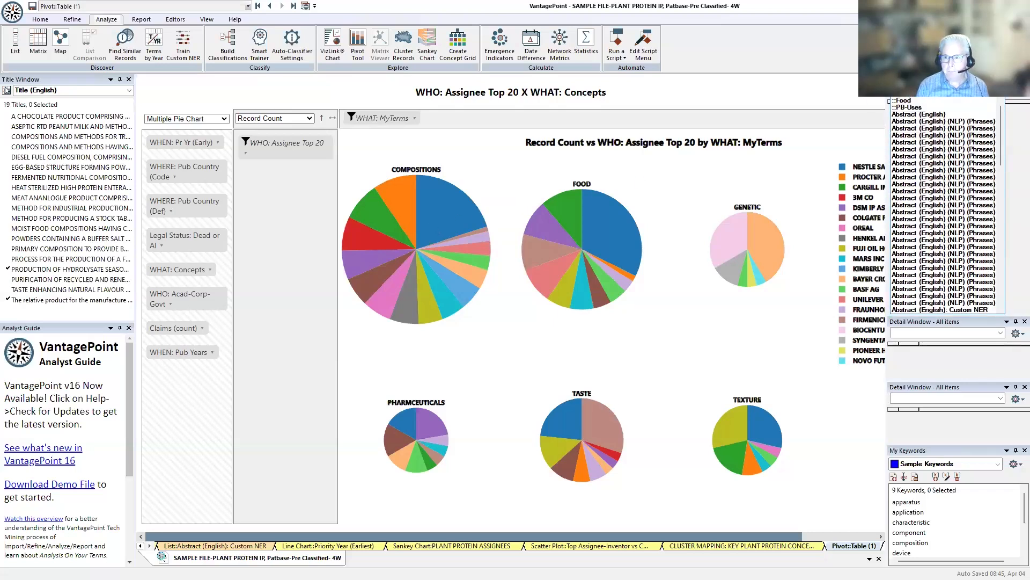
{"action": "scroll", "coordinate": [945, 204], "scroll_direction": "up", "scroll_amount": 5}
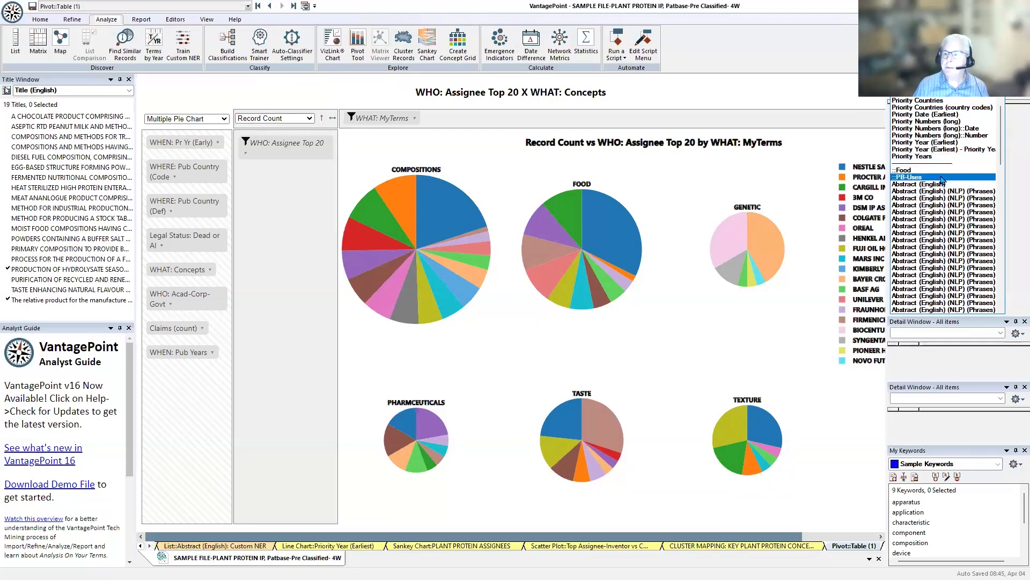
{"action": "left_click", "coordinate": [919, 156]}
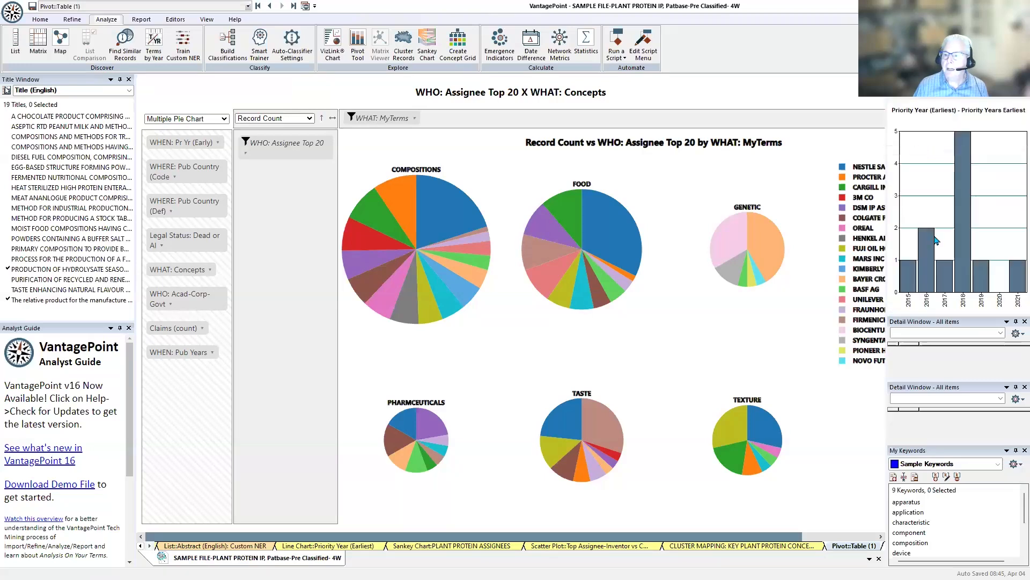
Chart Fwd Citations (count) for the listed NESTLE SA records in the second detail window
{"action": "left_click", "coordinate": [929, 334]}
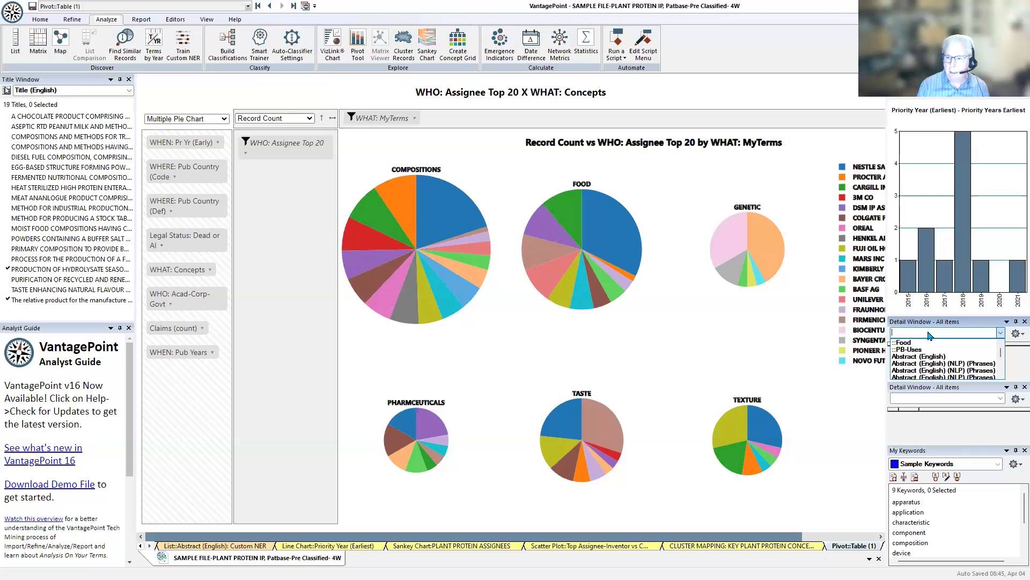
{"action": "type", "text": "fw"}
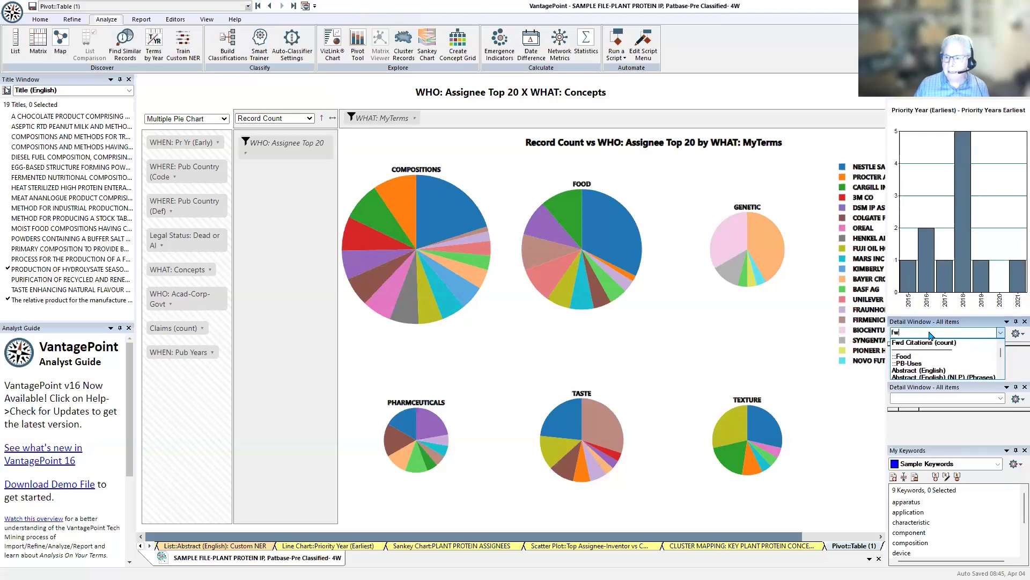
{"action": "left_click", "coordinate": [931, 343]}
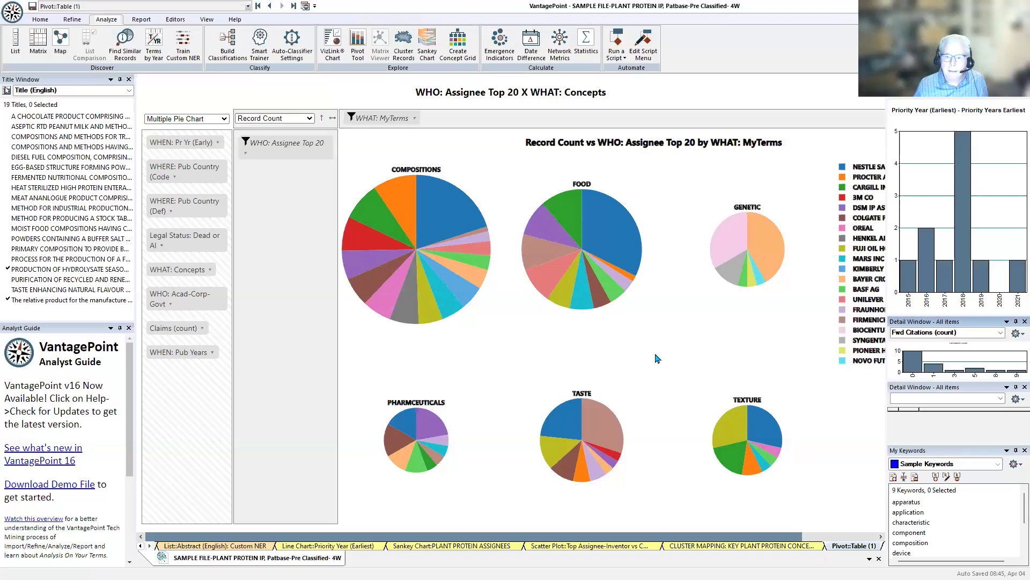
Select the highest forward citation count, and view the full record of the highlighted title PRODUCTION OF HYDROLYSATE SEASONING
{"action": "mouse_move", "coordinate": [444, 214]}
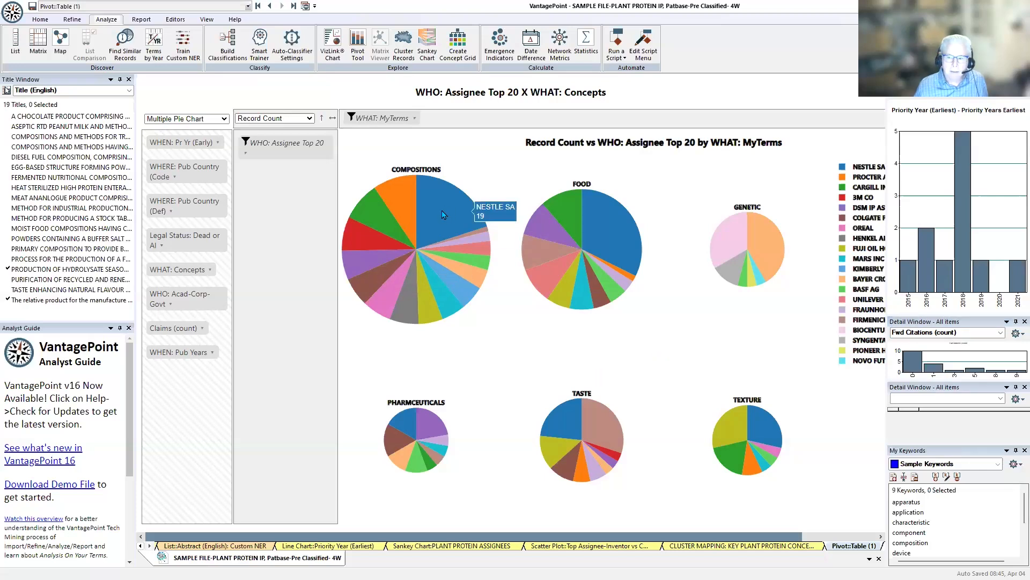
{"action": "left_click", "coordinate": [1015, 376]}
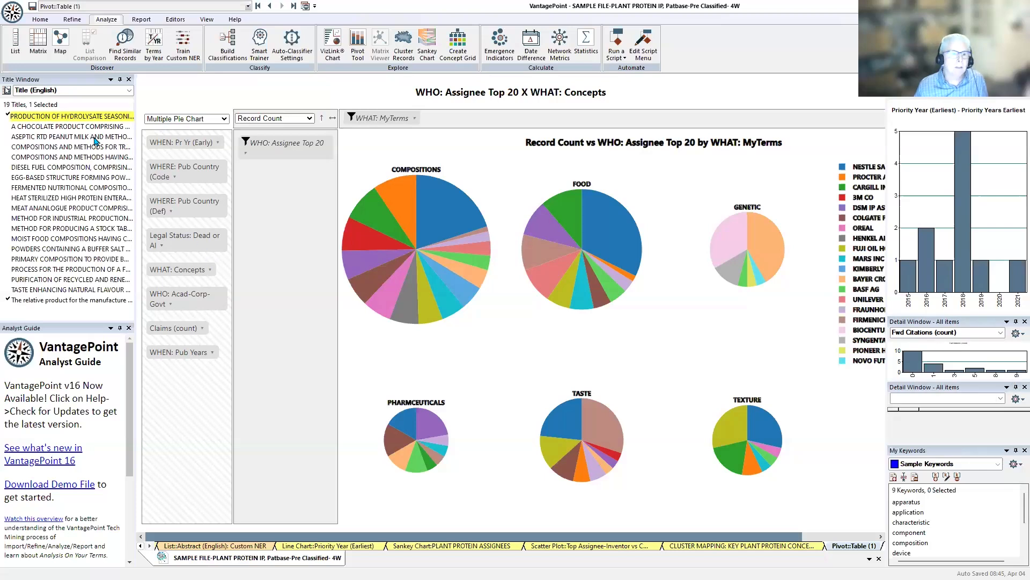
{"action": "double_click", "coordinate": [94, 117]}
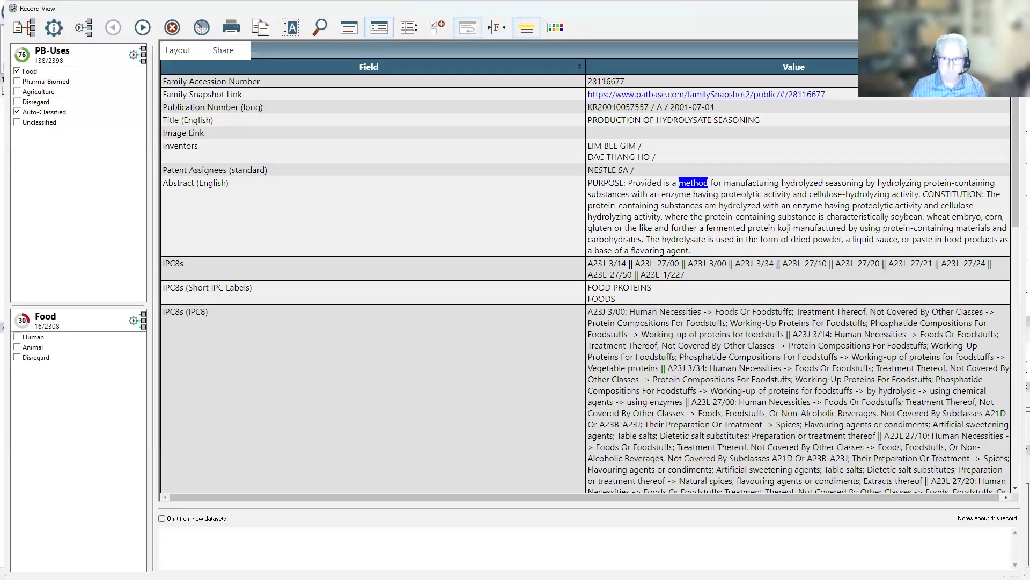
{"action": "left_click", "coordinate": [1013, 8]}
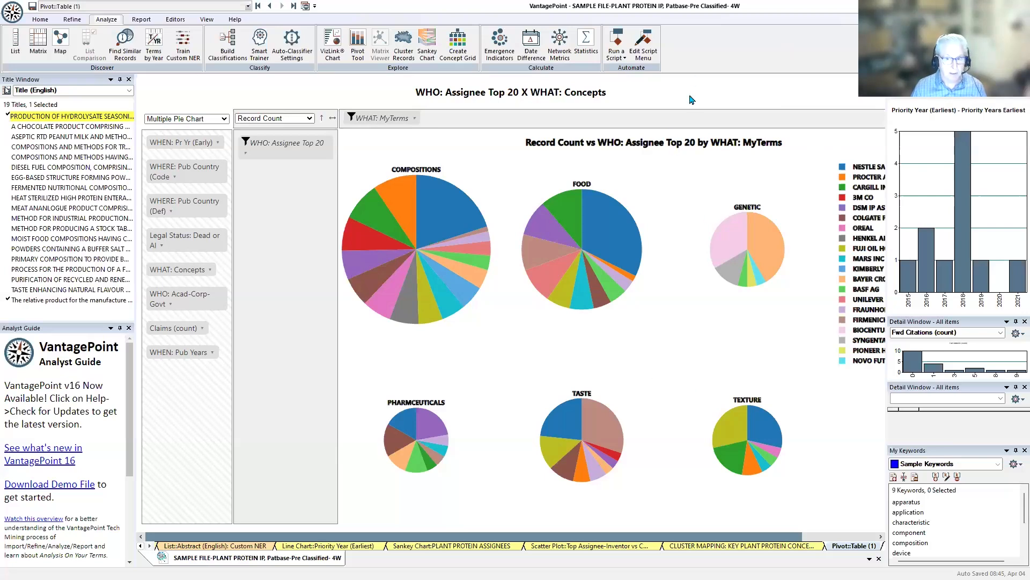
Save the plant protein dataset file
{"action": "left_click", "coordinate": [40, 20]}
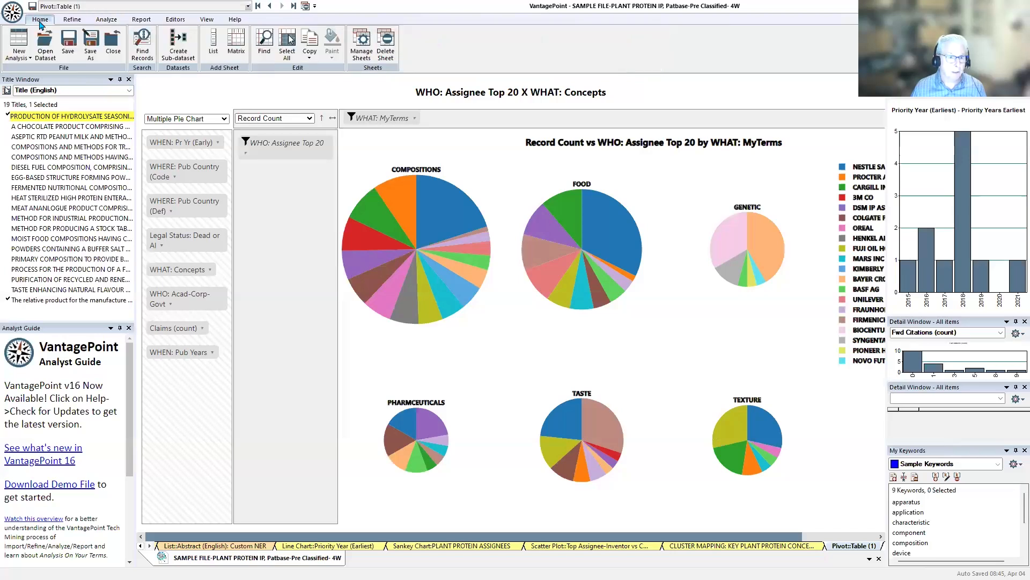
{"action": "left_click", "coordinate": [69, 41]}
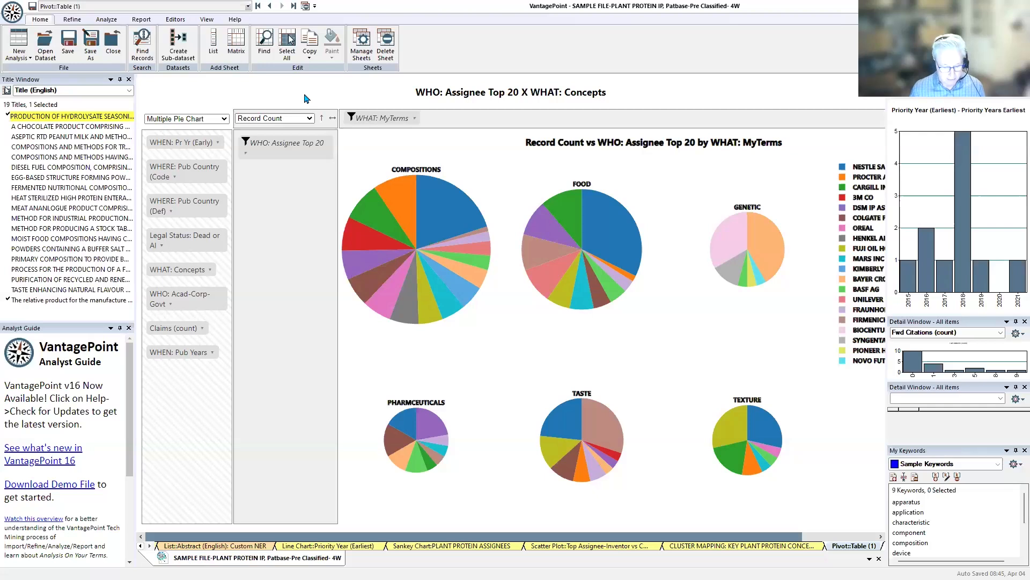
Switch to VantagePoint Reader and open the Pivot::Table (1) sheet of the plant protein file
{"action": "key", "text": "alt+Tab"}
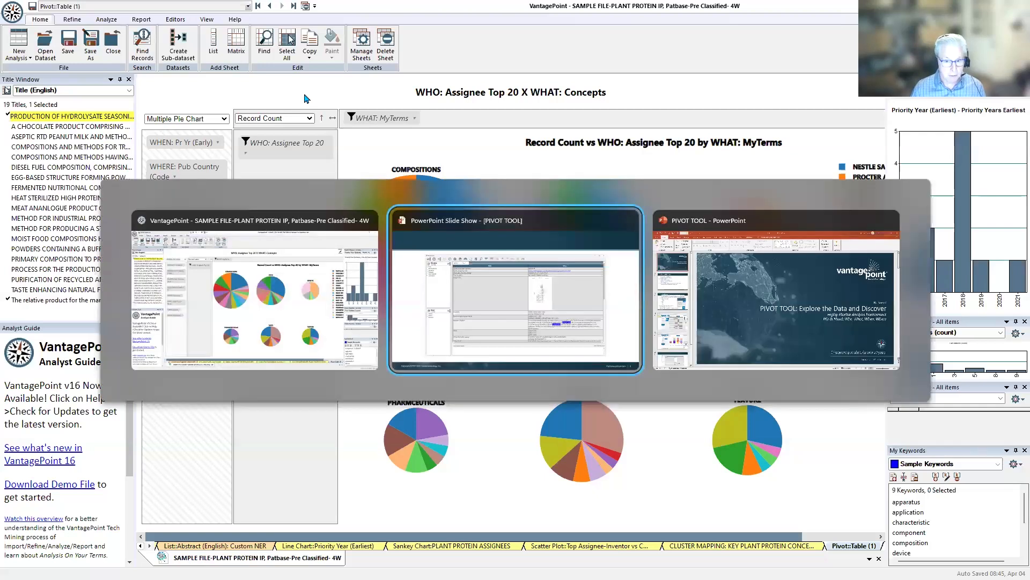
{"action": "key", "text": "alt+Tab"}
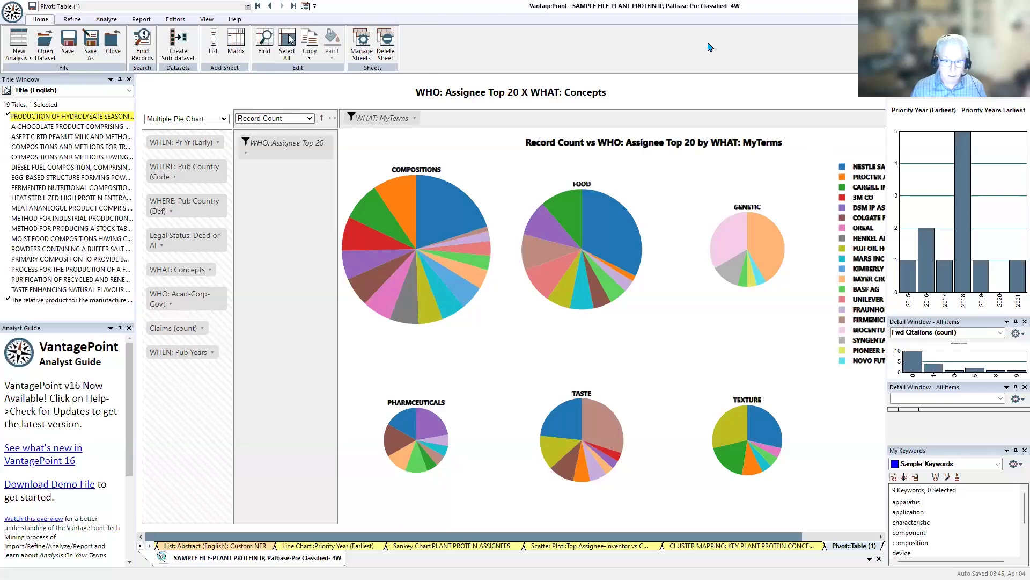
{"action": "key", "text": "alt+Tab"}
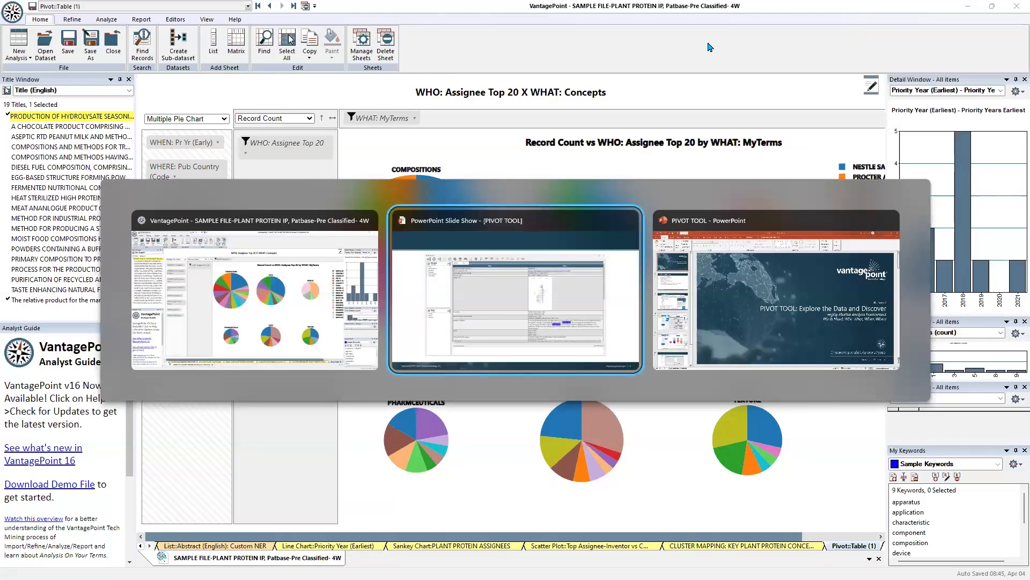
{"action": "key", "text": "alt+Tab"}
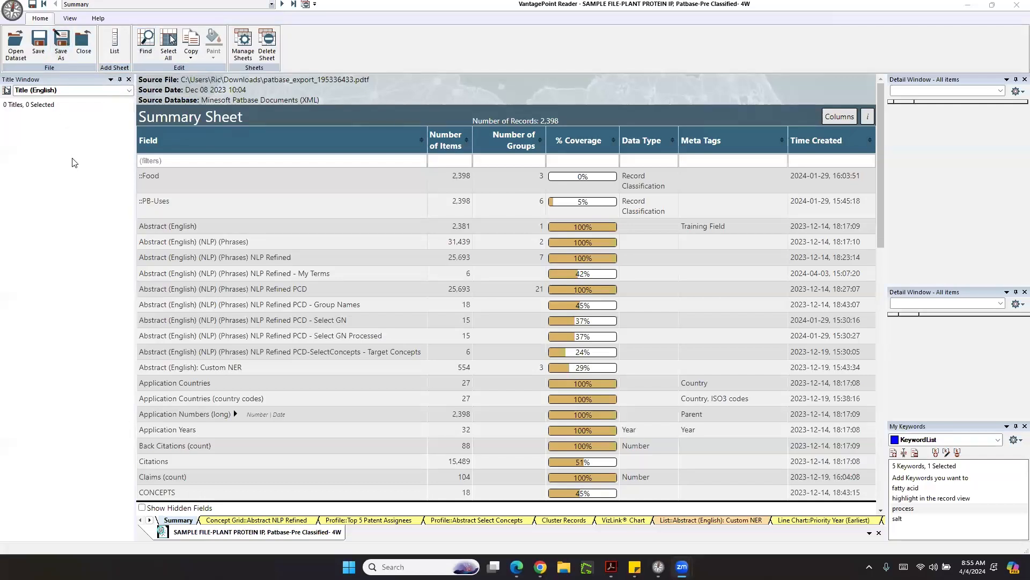
{"action": "left_click", "coordinate": [272, 4]}
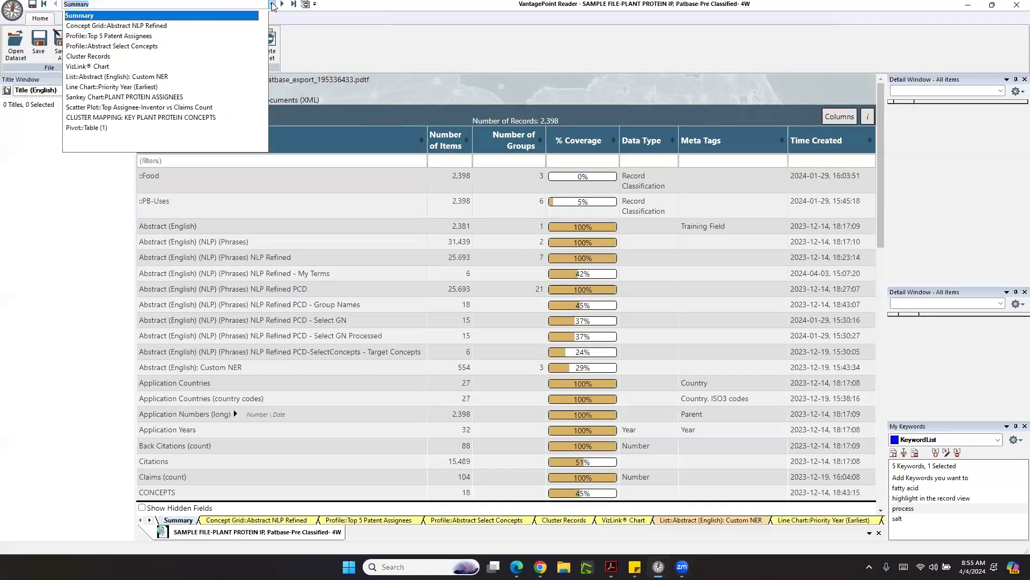
{"action": "left_click", "coordinate": [104, 129]}
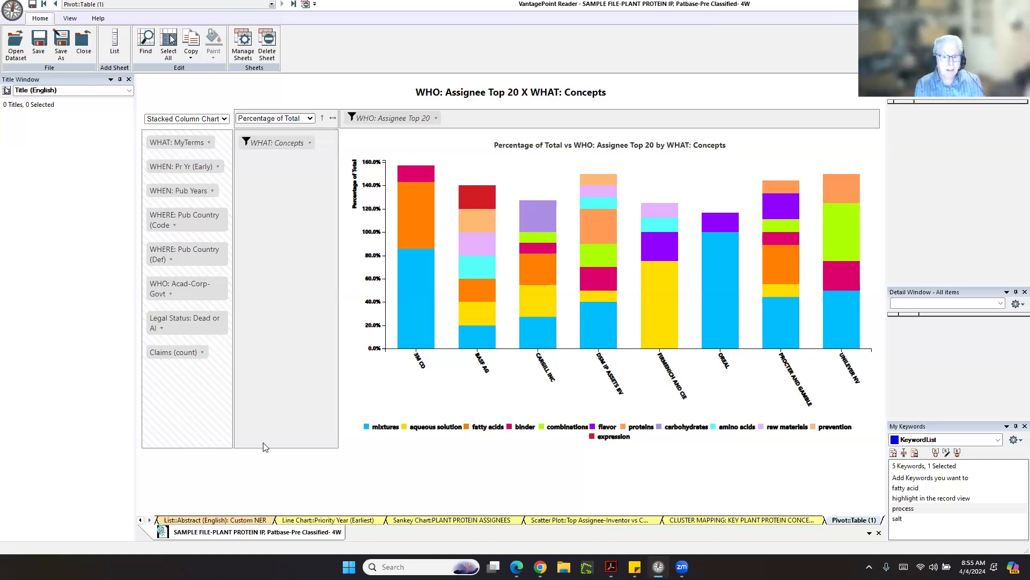
List the records behind BASF AG's aqueous solution segment and its mixtures segment in the stacked column chart
{"action": "mouse_move", "coordinate": [479, 334]}
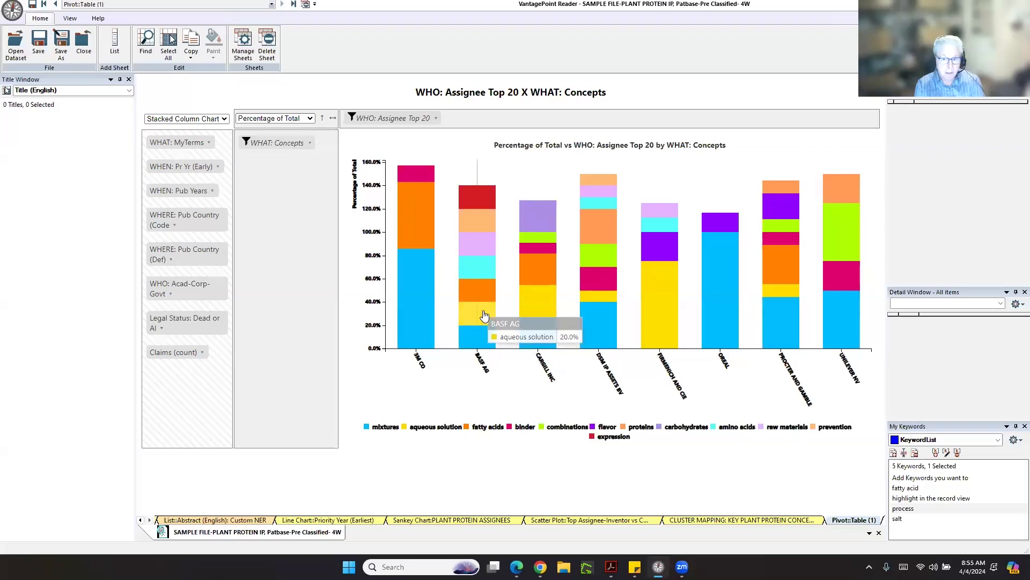
{"action": "left_click", "coordinate": [485, 316]}
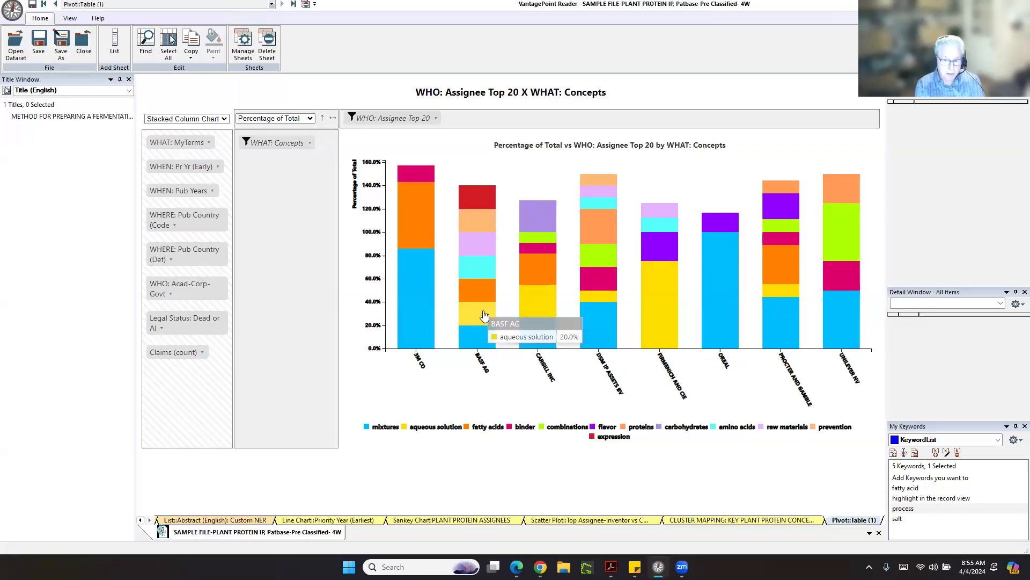
{"action": "left_click", "coordinate": [483, 345]}
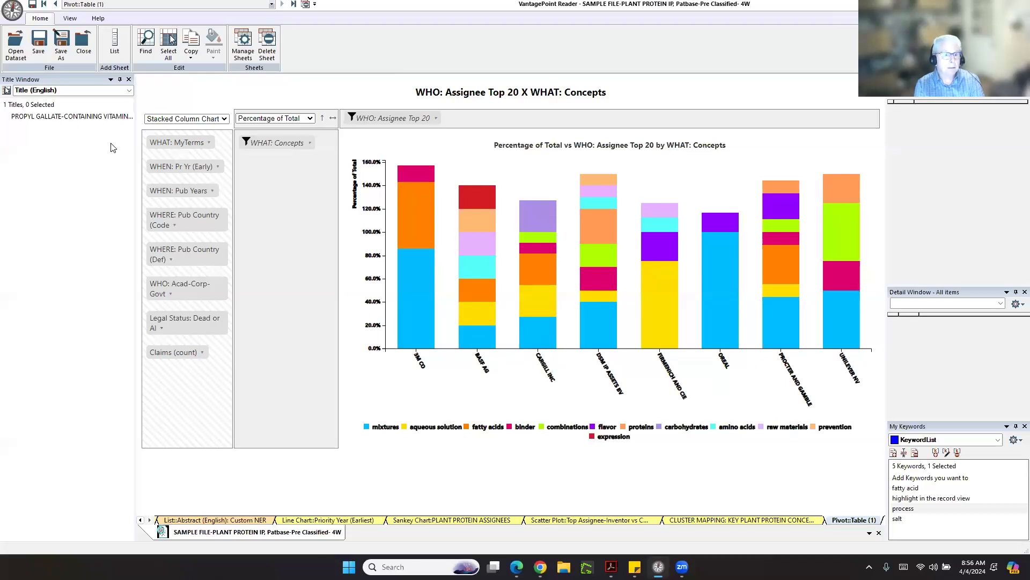
Open the PROPYL GALLATE-CONTAINING VITAMIN PREPARATIONS record and examine its fields and highlighted keywords
{"action": "left_click", "coordinate": [29, 116]}
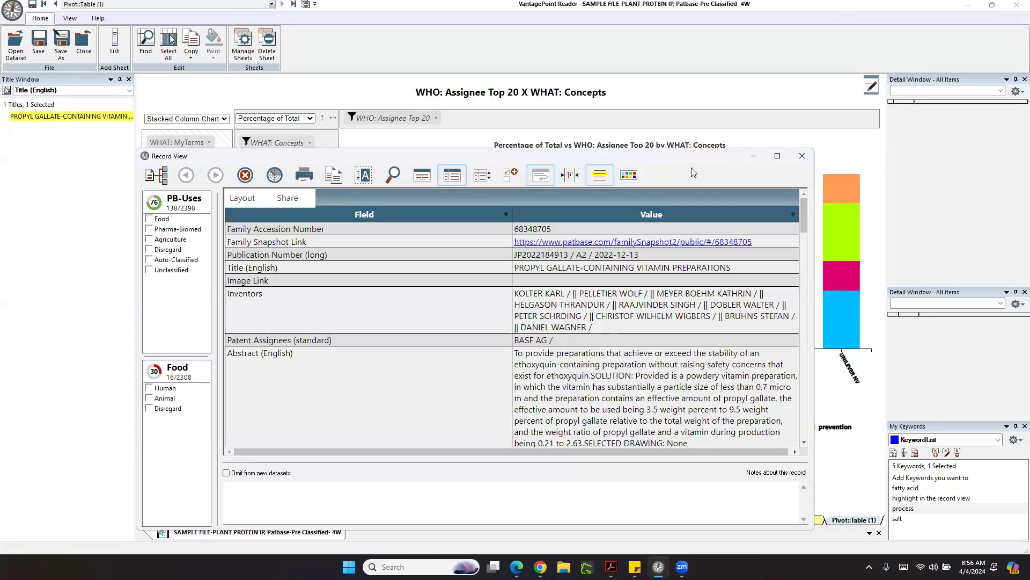
{"action": "left_click_drag", "start_coordinate": [805, 220], "coordinate": [803, 273]}
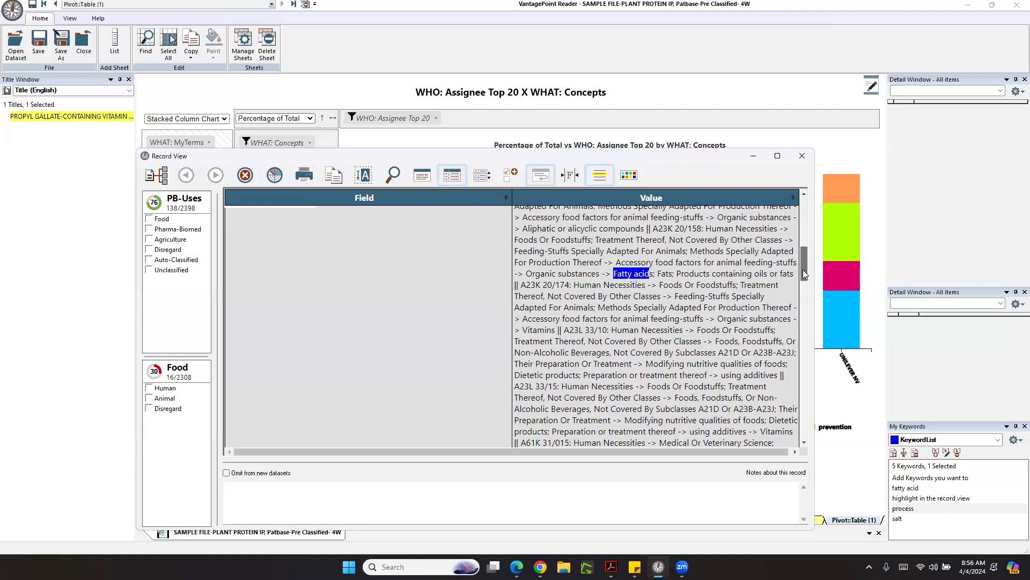
{"action": "scroll", "coordinate": [803, 270], "scroll_direction": "down", "scroll_amount": 5}
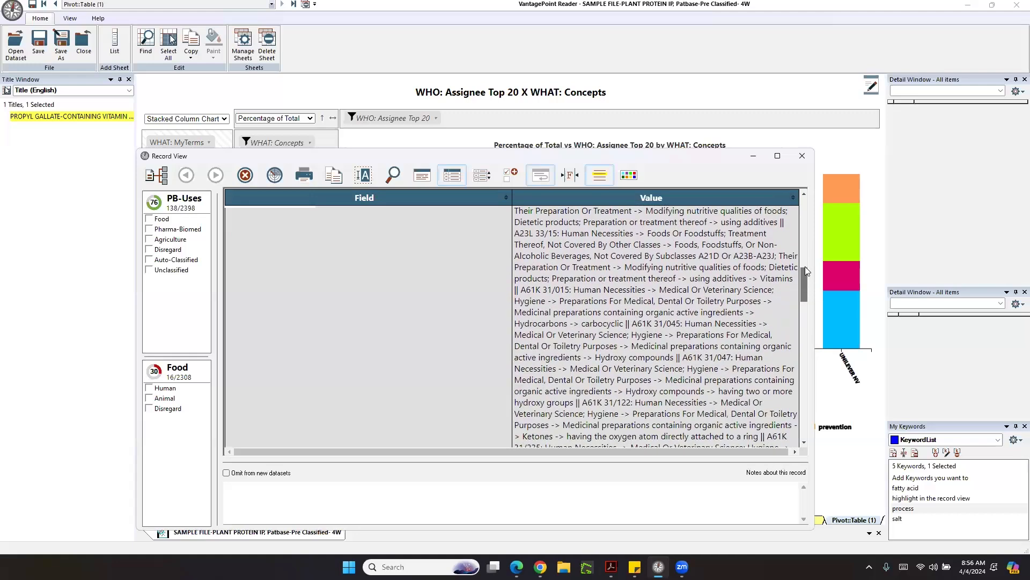
{"action": "scroll", "coordinate": [804, 266], "scroll_direction": "up", "scroll_amount": 6}
{"action": "left_click_drag", "start_coordinate": [804, 265], "coordinate": [804, 160]}
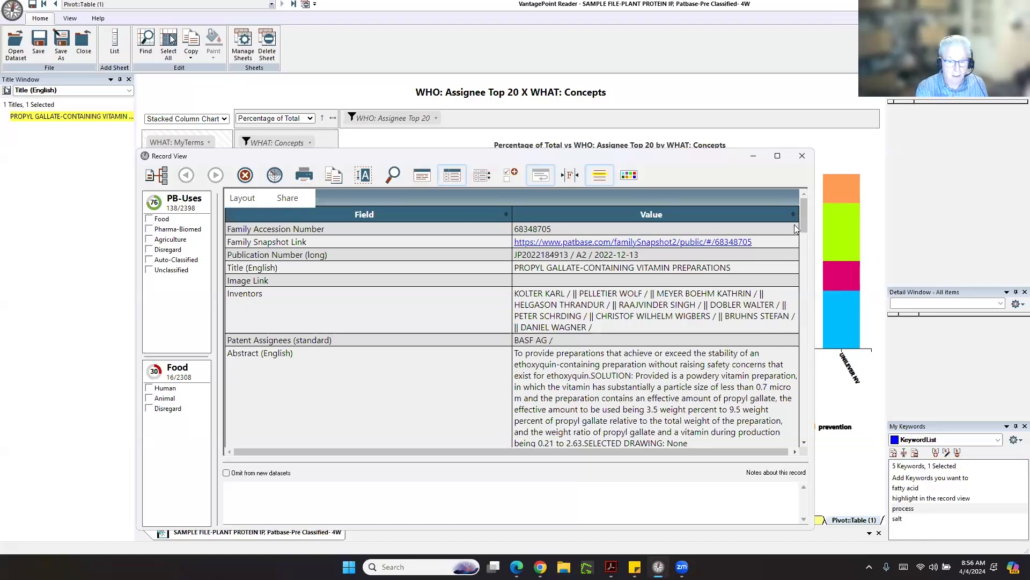
{"action": "left_click_drag", "start_coordinate": [802, 216], "coordinate": [799, 174]}
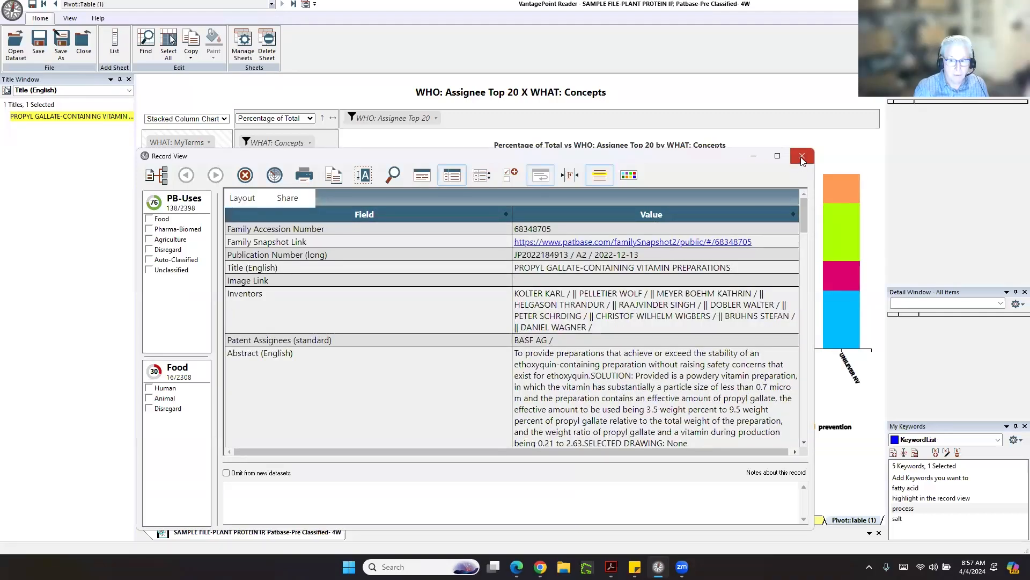
Reopen the PROPYL GALLATE-CONTAINING VITAMIN PREPARATIONS record, add the note "Retrieve full patent" to it and close the record view
{"action": "left_click", "coordinate": [802, 159]}
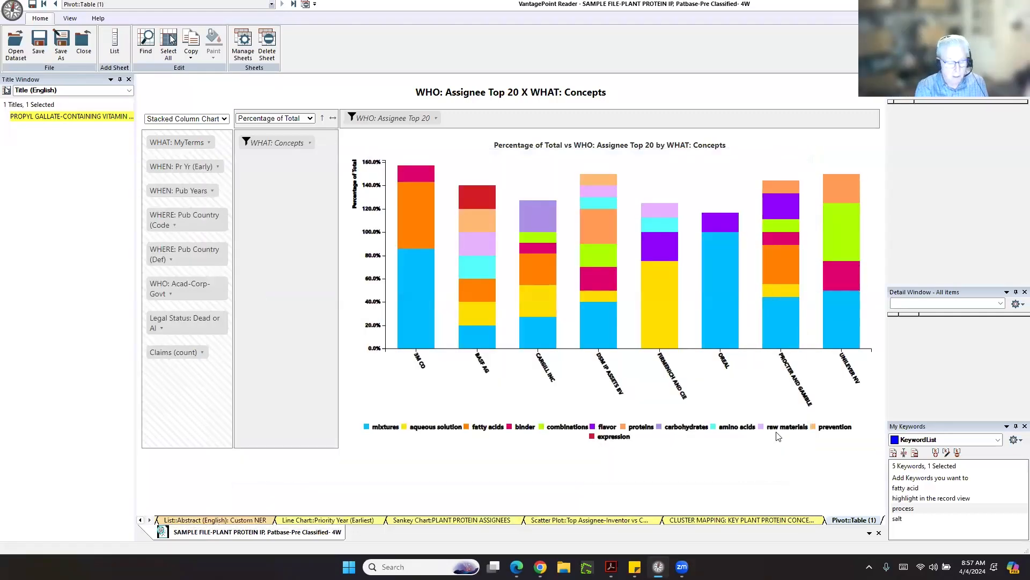
{"action": "double_click", "coordinate": [77, 116]}
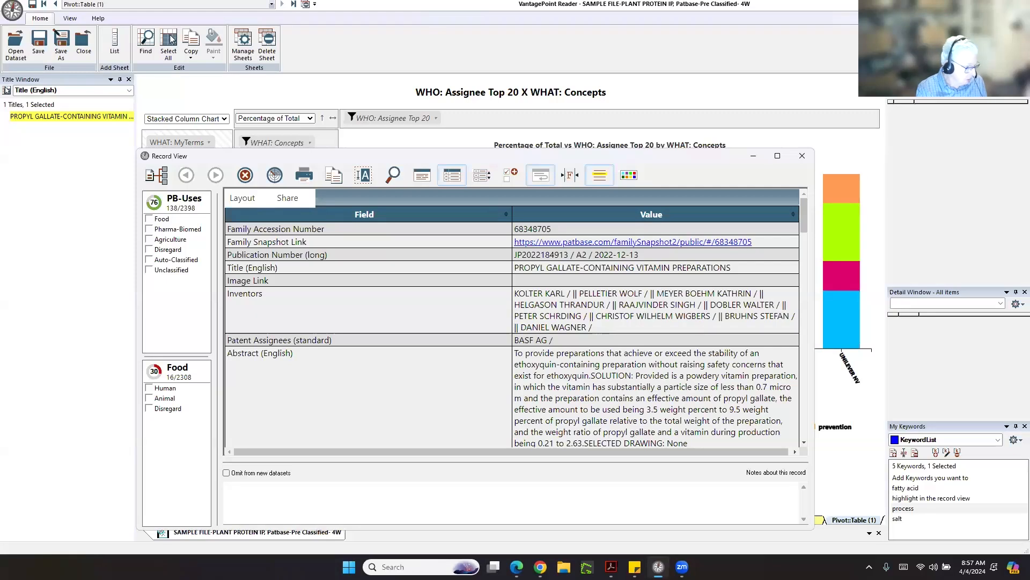
{"action": "left_click", "coordinate": [107, 122]}
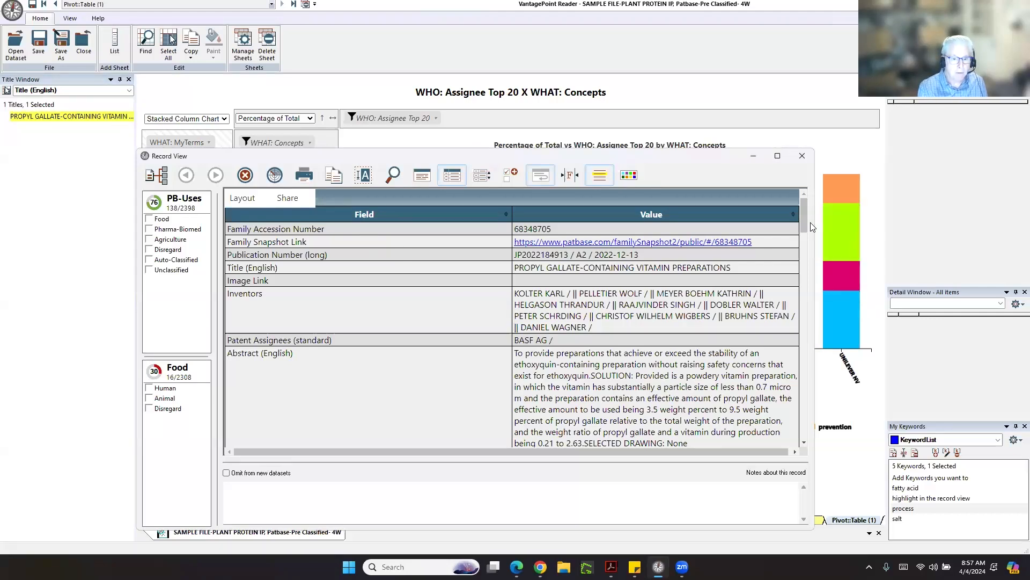
{"action": "left_click_drag", "start_coordinate": [804, 220], "coordinate": [800, 451]}
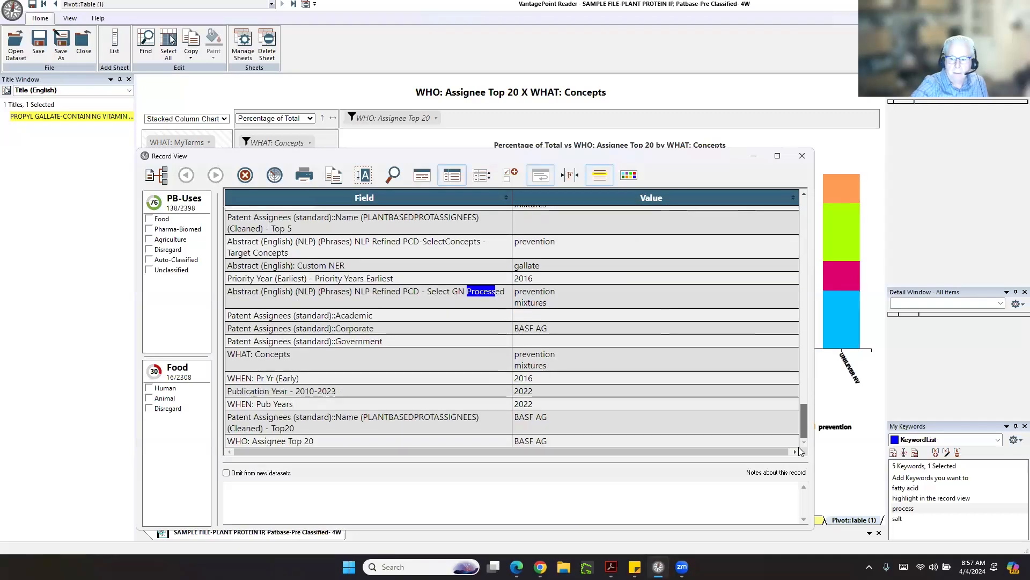
{"action": "left_click", "coordinate": [554, 501]}
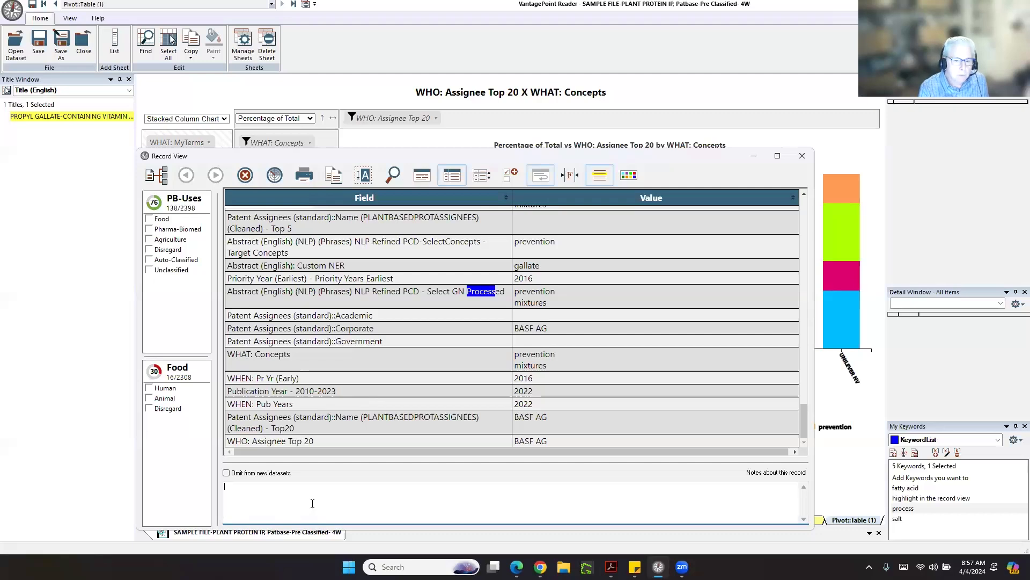
{"action": "type", "text": "Rel"}
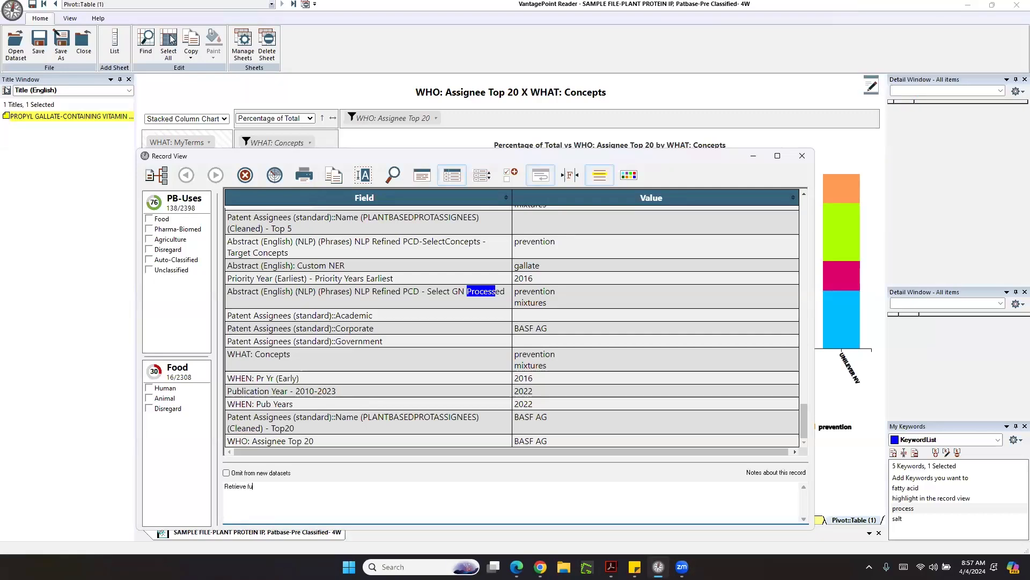
{"action": "type", "text": "rieve full patent"}
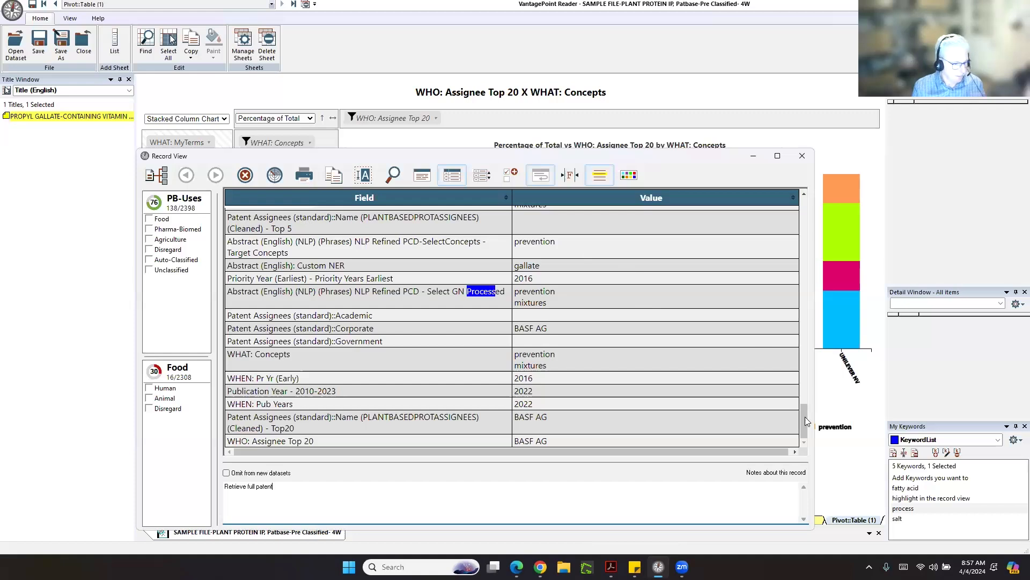
{"action": "left_click_drag", "start_coordinate": [805, 427], "coordinate": [806, 199]}
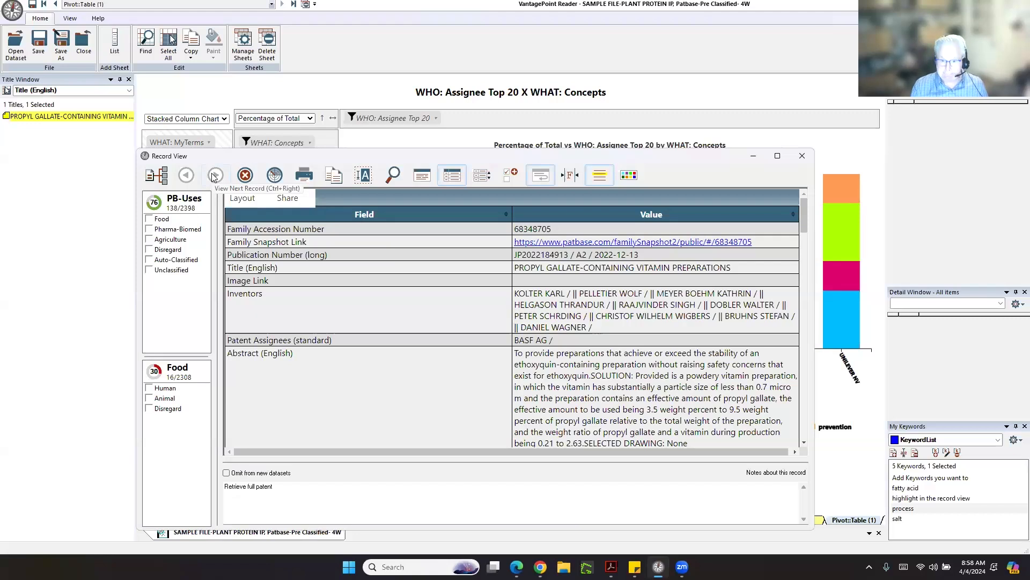
{"action": "left_click", "coordinate": [244, 176]}
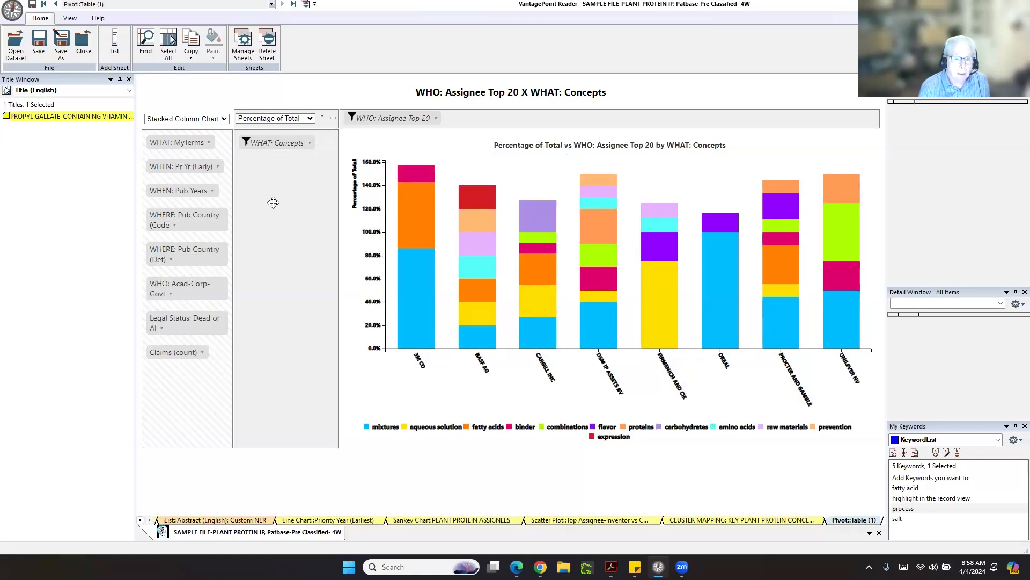
Replace WHAT: Concepts with WHERE: Pub Country (Def) as the chart's breakdown field, including (NO RECORDS) in the Concepts filter
{"action": "left_click_drag", "start_coordinate": [273, 203], "coordinate": [200, 386]}
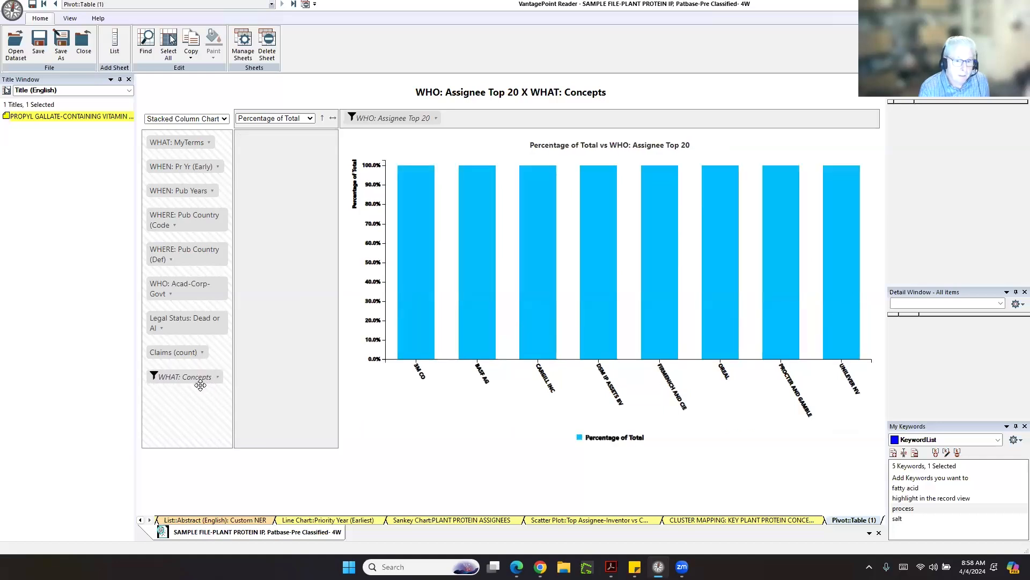
{"action": "left_click", "coordinate": [218, 377]}
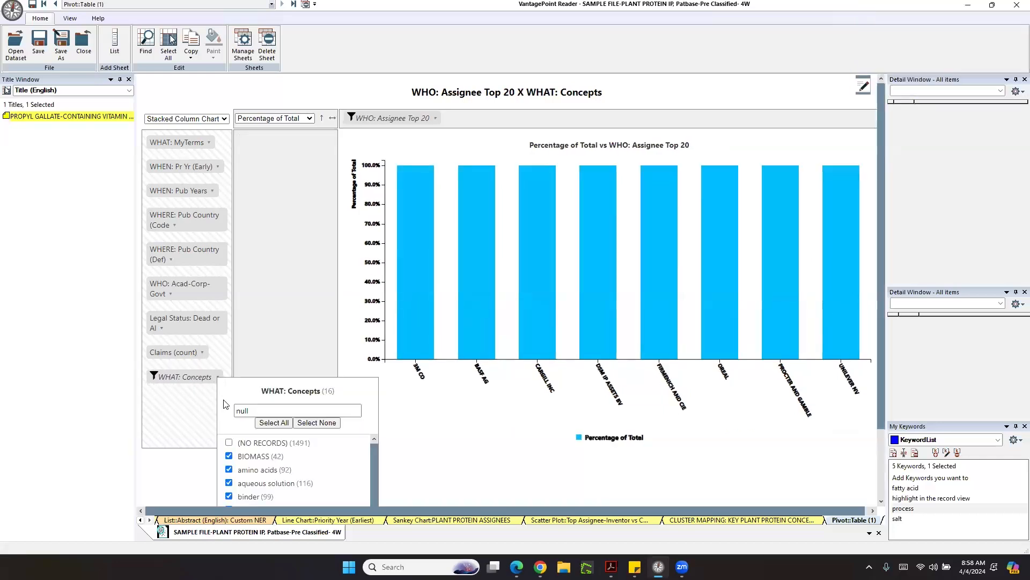
{"action": "left_click", "coordinate": [229, 442]}
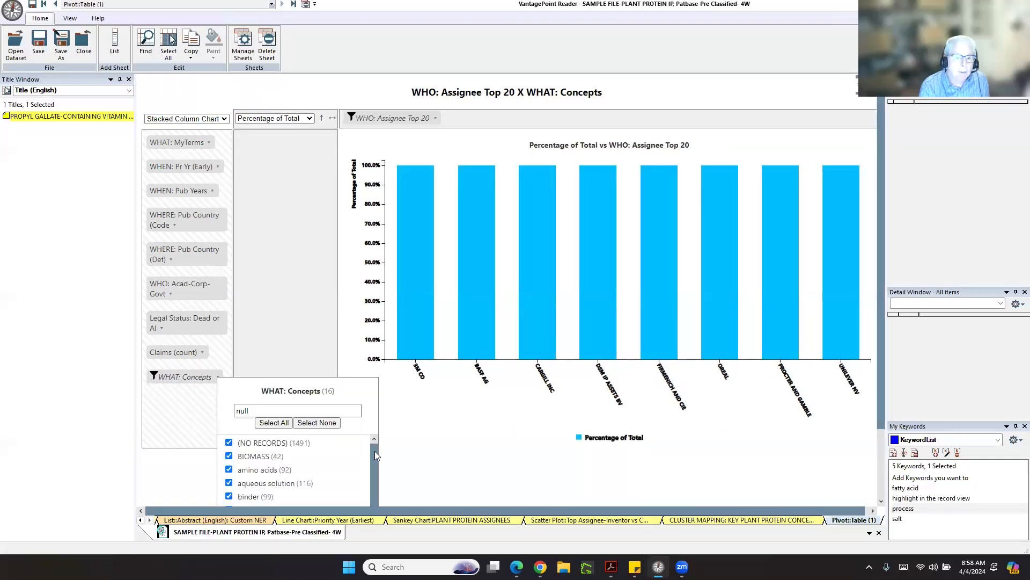
{"action": "left_click_drag", "start_coordinate": [374, 450], "coordinate": [373, 507]}
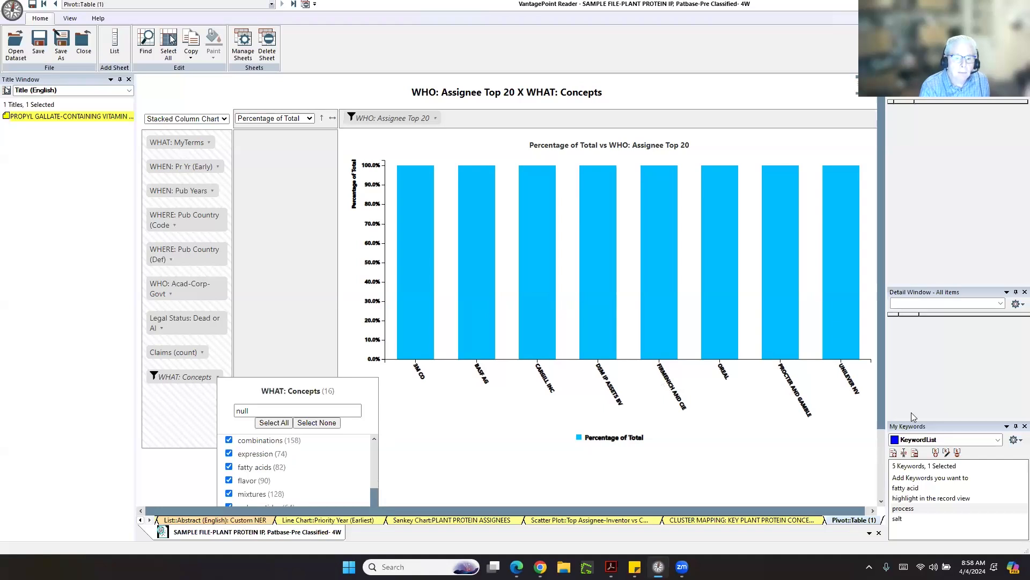
{"action": "left_click_drag", "start_coordinate": [879, 413], "coordinate": [878, 466]}
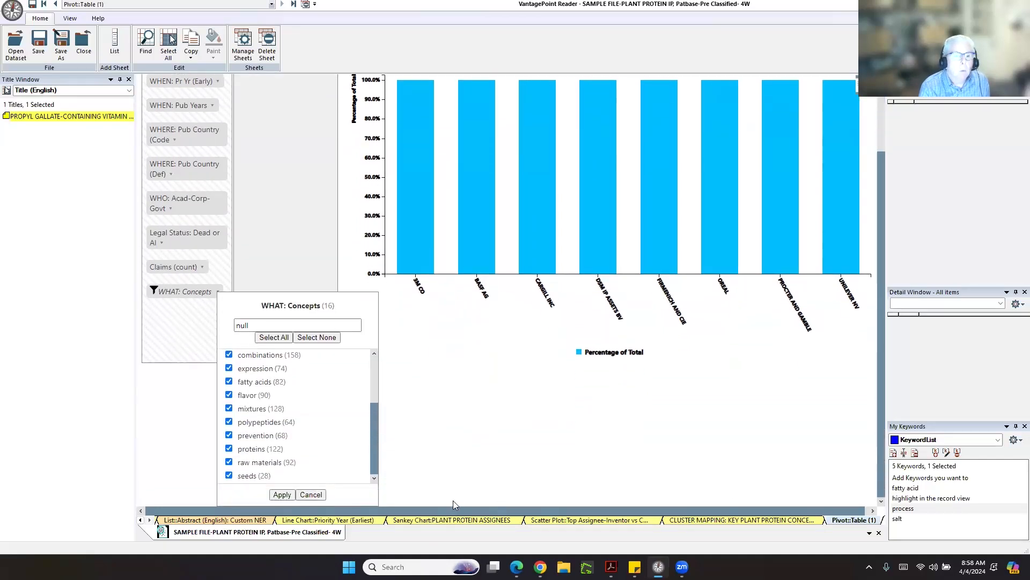
{"action": "left_click", "coordinate": [282, 495]}
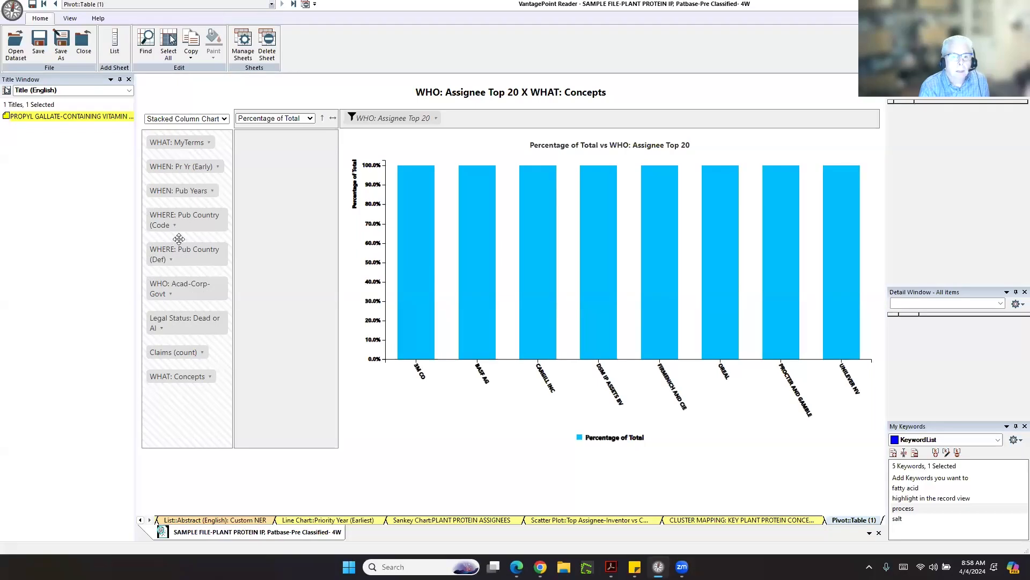
{"action": "left_click_drag", "start_coordinate": [179, 258], "coordinate": [279, 206]}
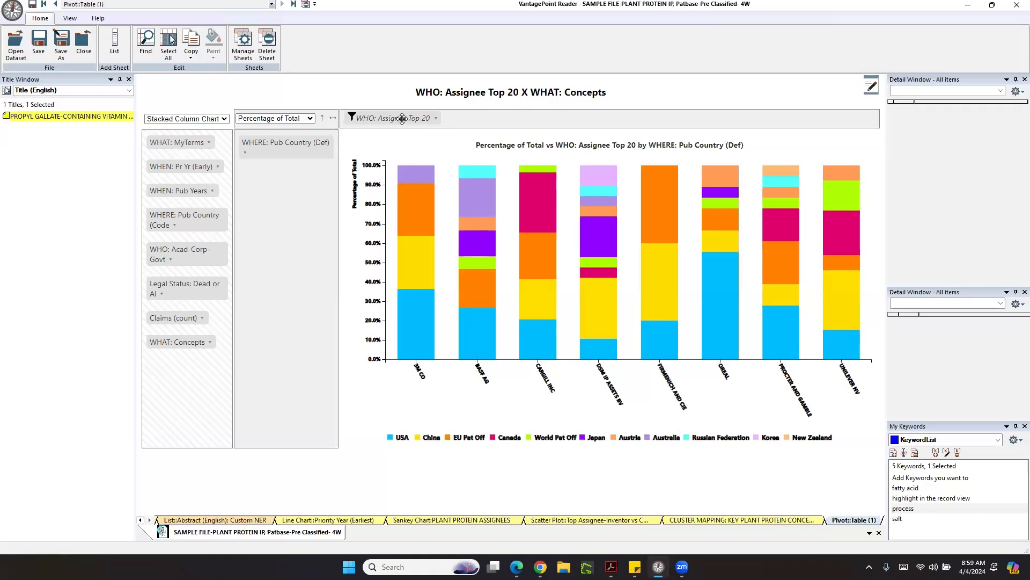
{"action": "left_click", "coordinate": [311, 119]}
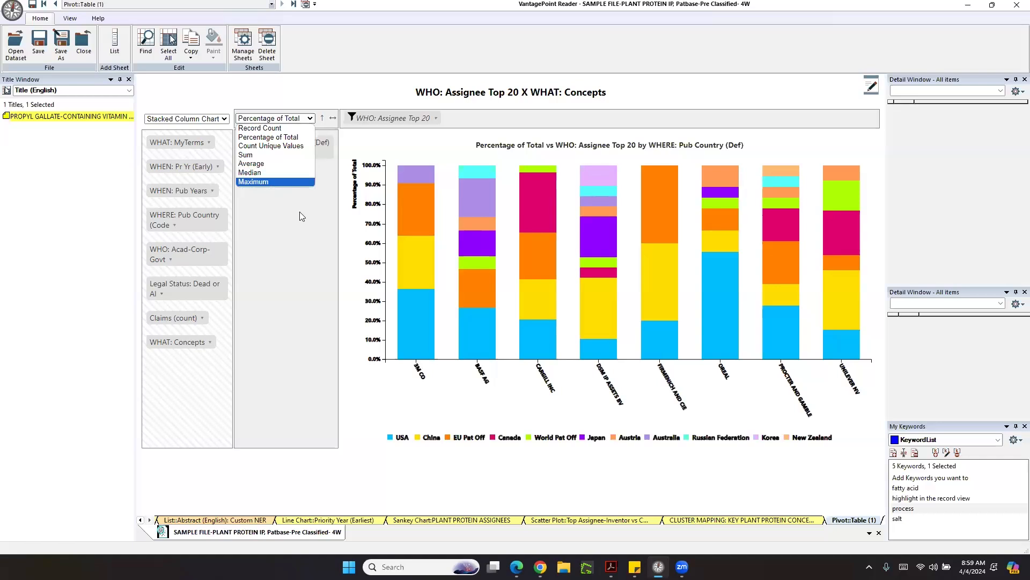
{"action": "left_click", "coordinate": [299, 248]}
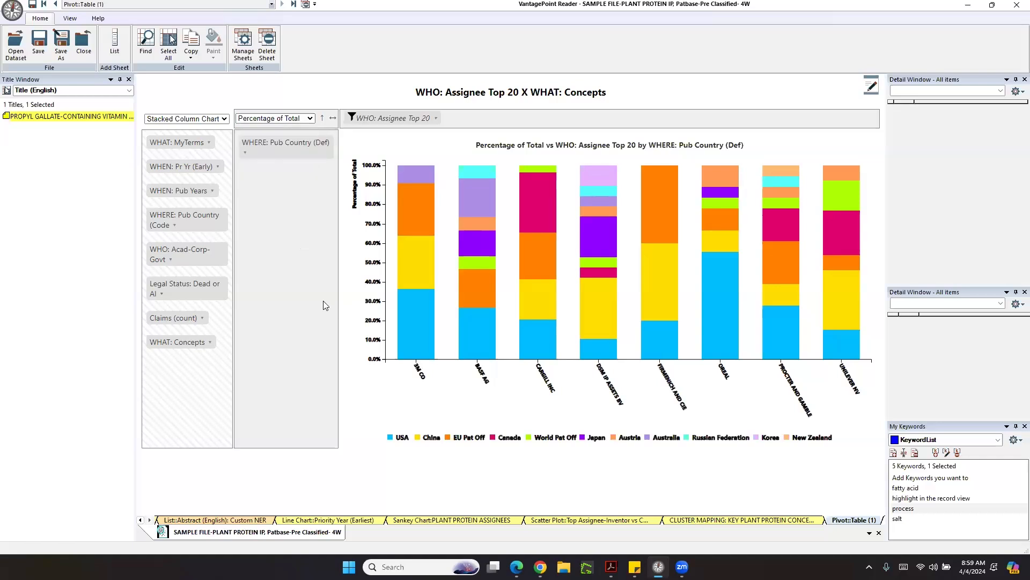
{"action": "left_click", "coordinate": [224, 119]}
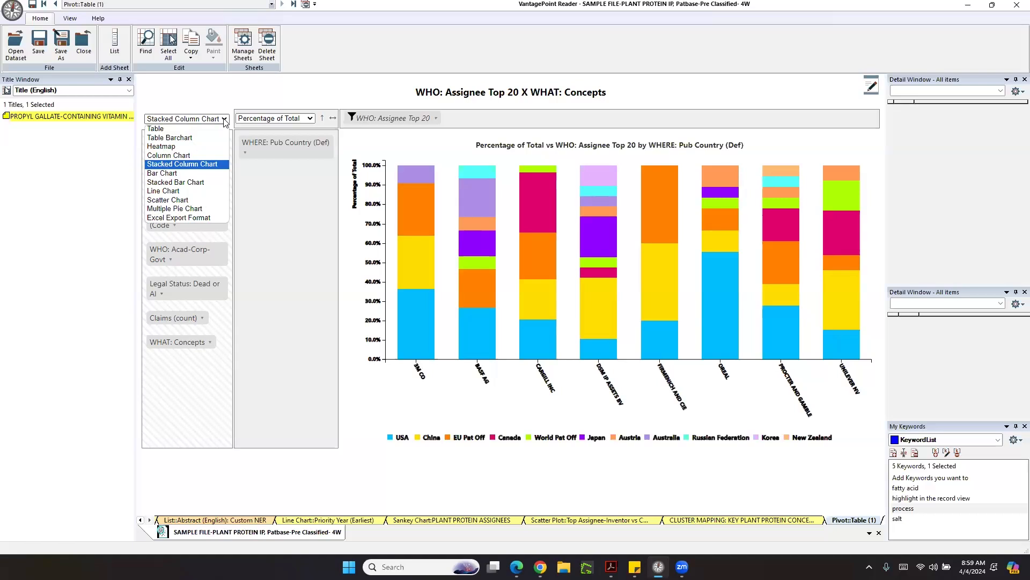
{"action": "left_click", "coordinate": [225, 119]}
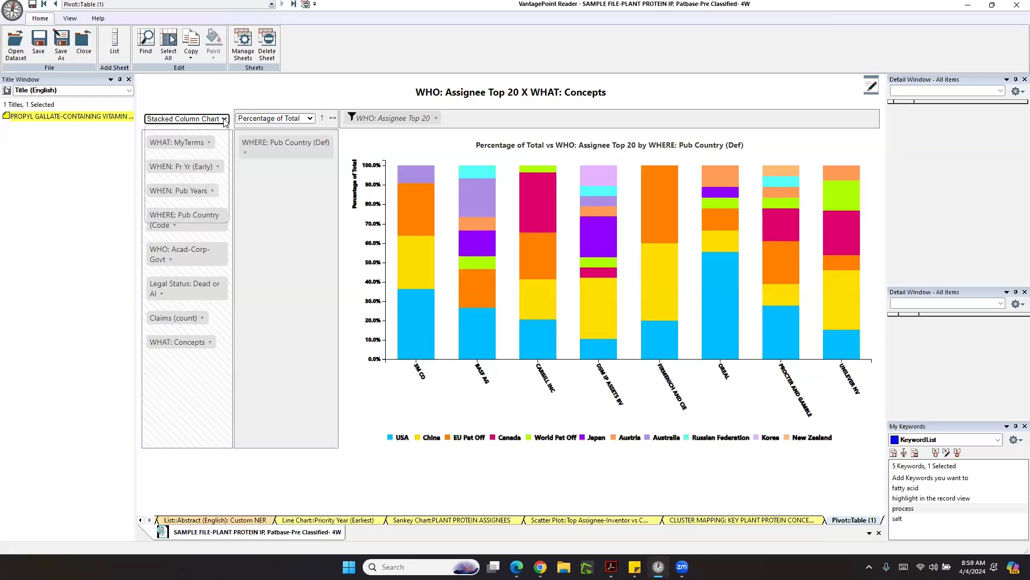
{"action": "left_click", "coordinate": [311, 119]}
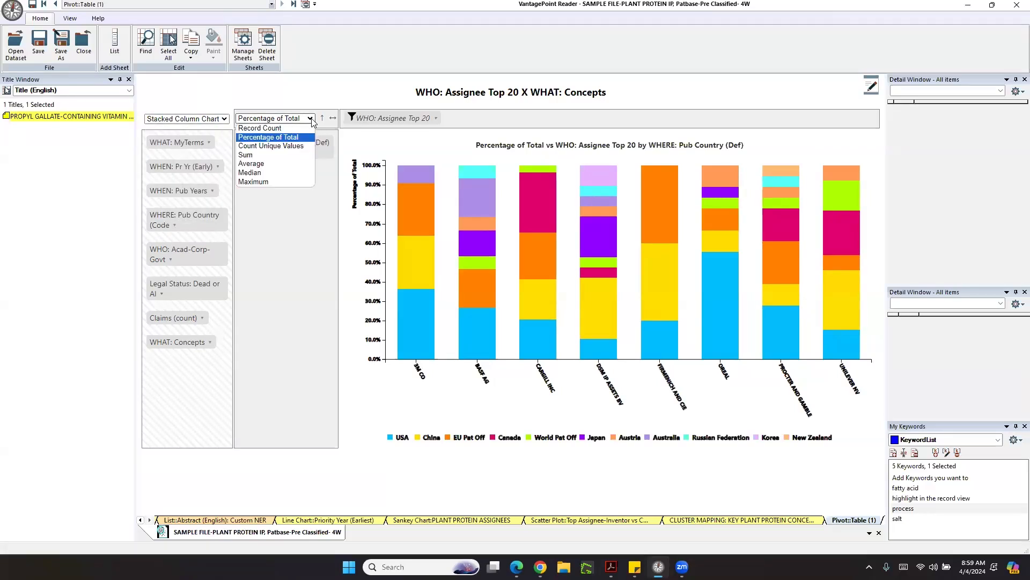
{"action": "left_click", "coordinate": [314, 239]}
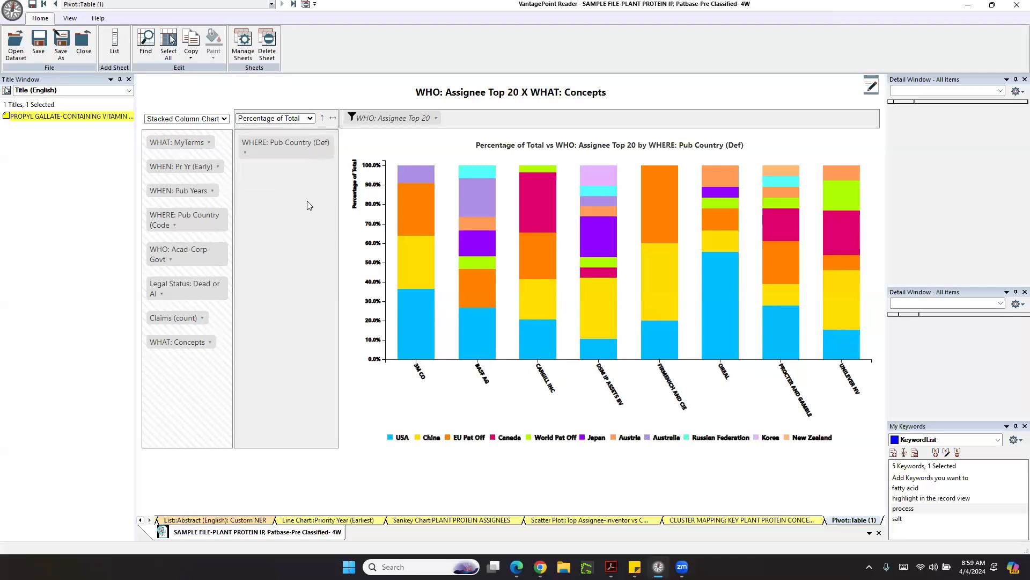